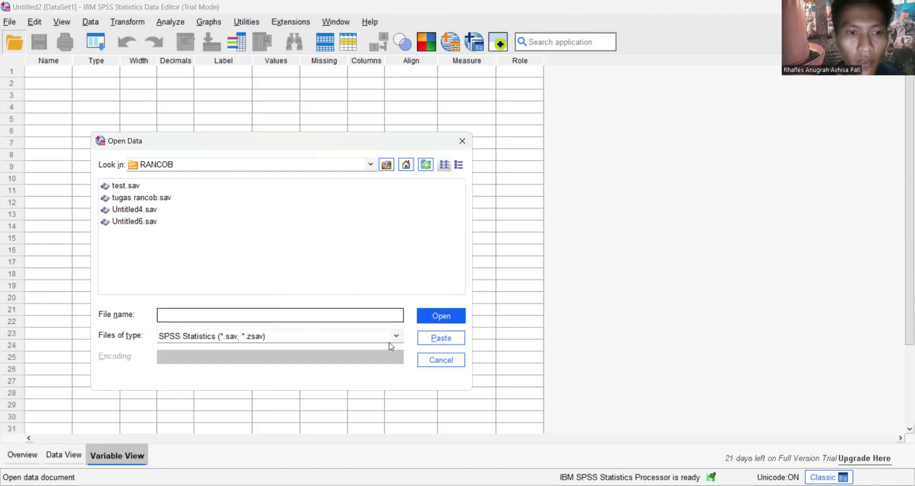
# Open the Excel workbook Data Rancob FIX.xlsx from the RANCOB folder.
pyautogui.click(395, 337)
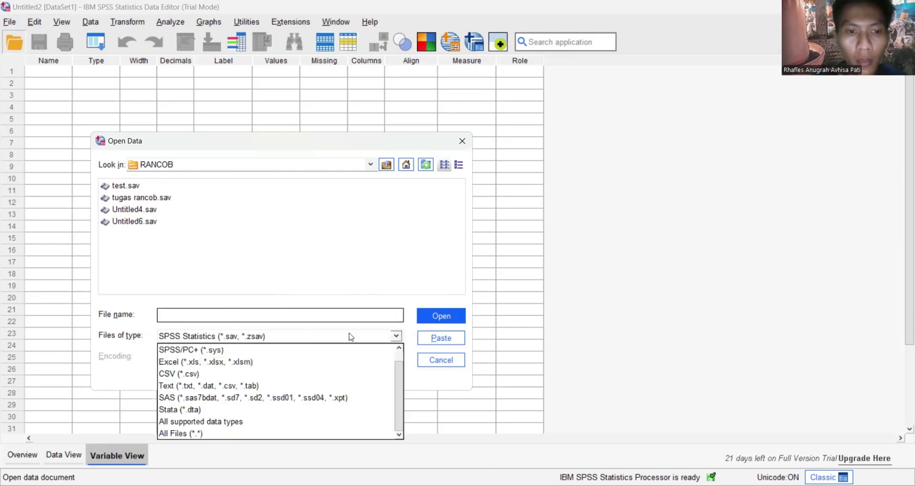
pyautogui.click(270, 362)
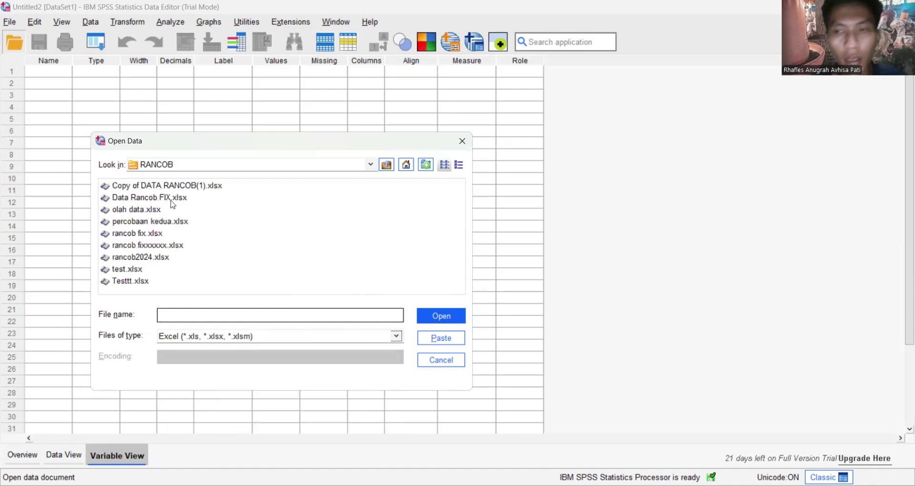
pyautogui.click(145, 199)
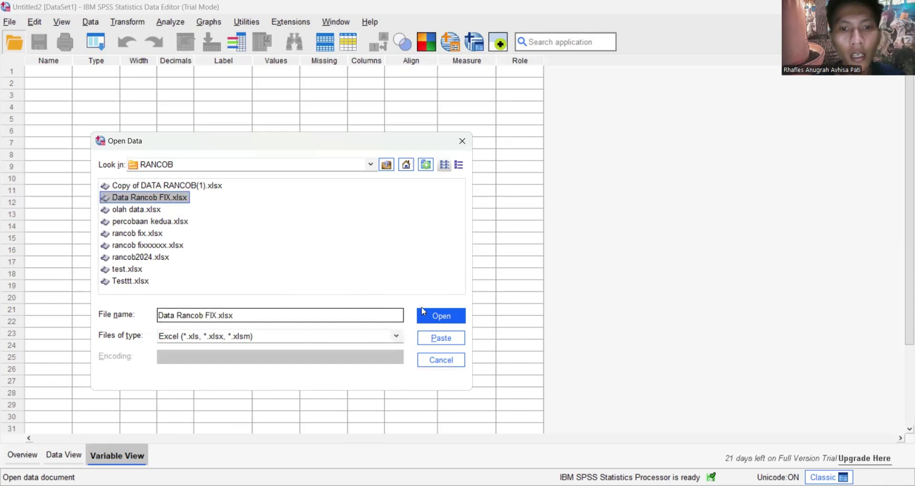
pyautogui.click(424, 318)
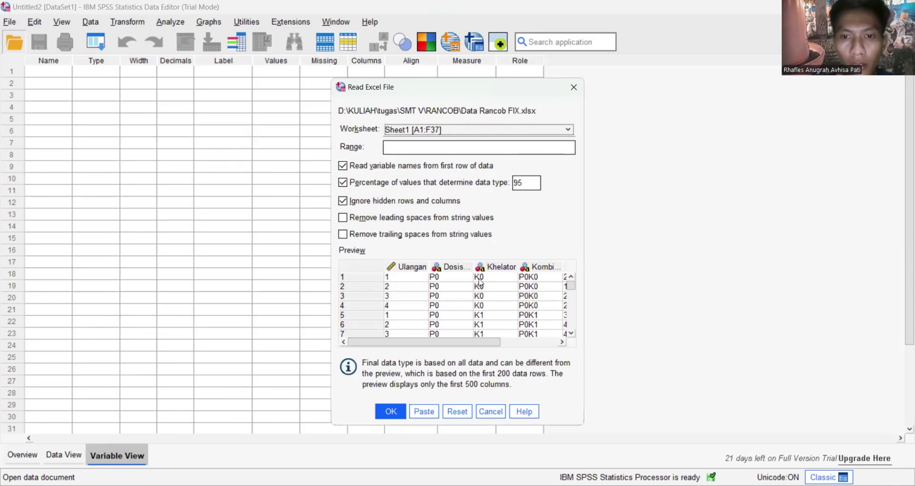
# Review the rows and columns in the Excel preview and import Sheet1 [A1:F37].
pyautogui.scroll(-2, 481, 282)
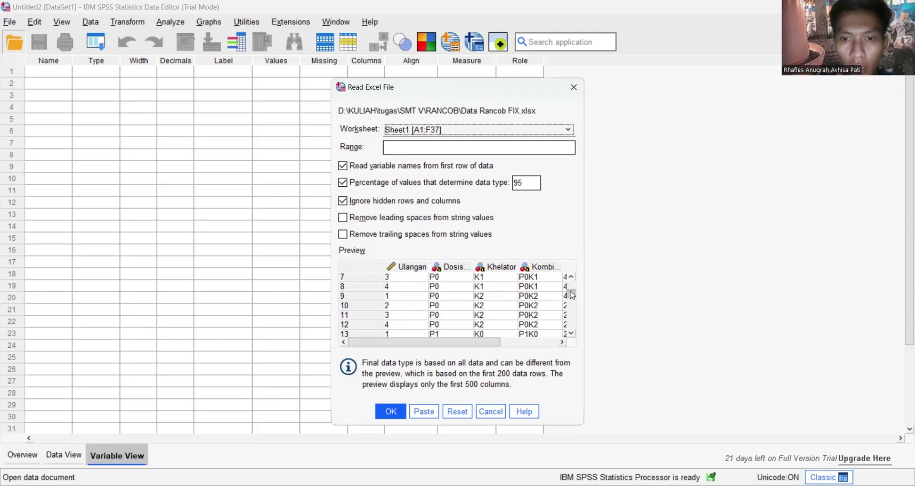
pyautogui.moveTo(572, 295); pyautogui.dragTo(572, 277)
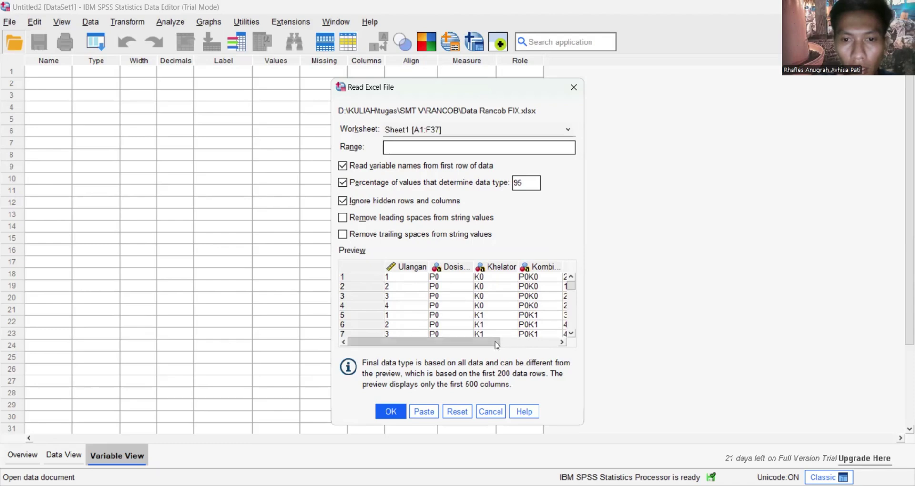
pyautogui.moveTo(500, 345); pyautogui.dragTo(574, 353)
pyautogui.moveTo(572, 288); pyautogui.dragTo(574, 335)
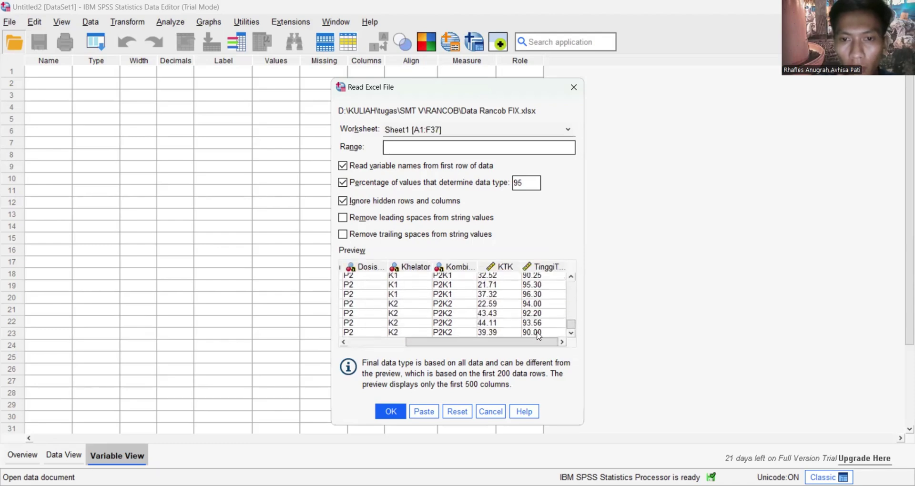
pyautogui.click(400, 411)
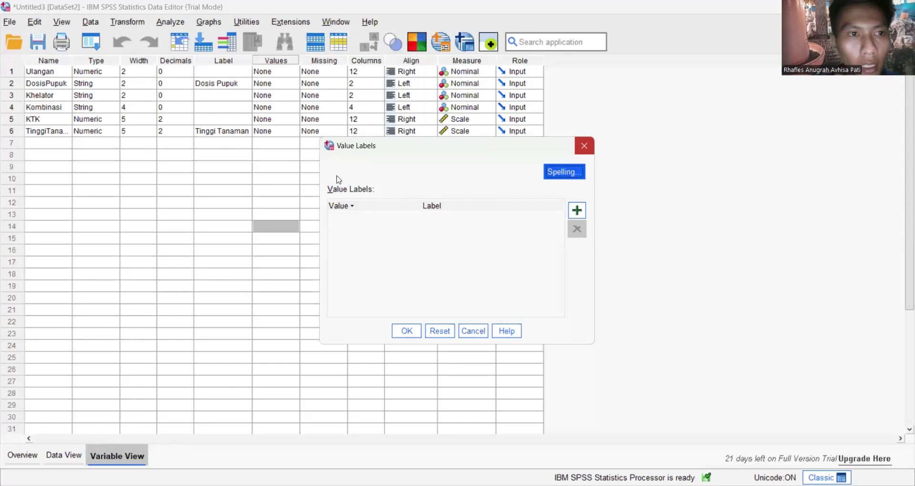
# Dismiss the Value Labels dialog and display the imported data values.
pyautogui.press('Escape')
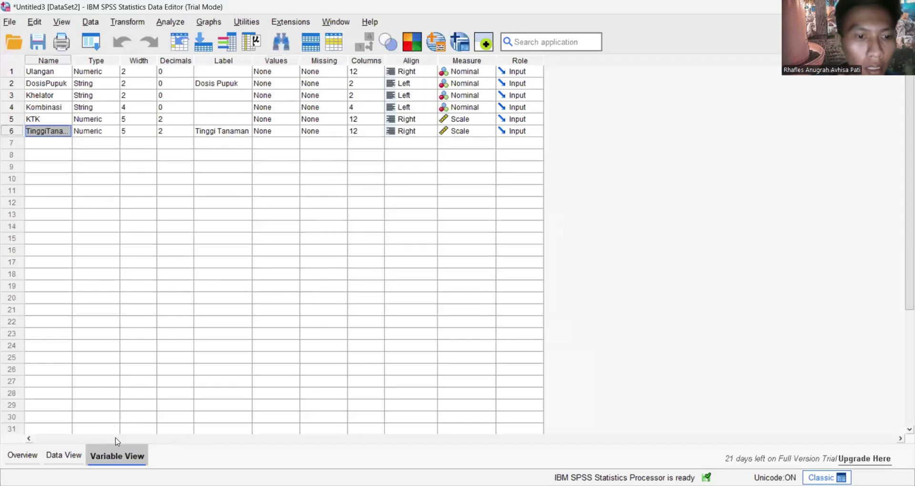
pyautogui.click(74, 456)
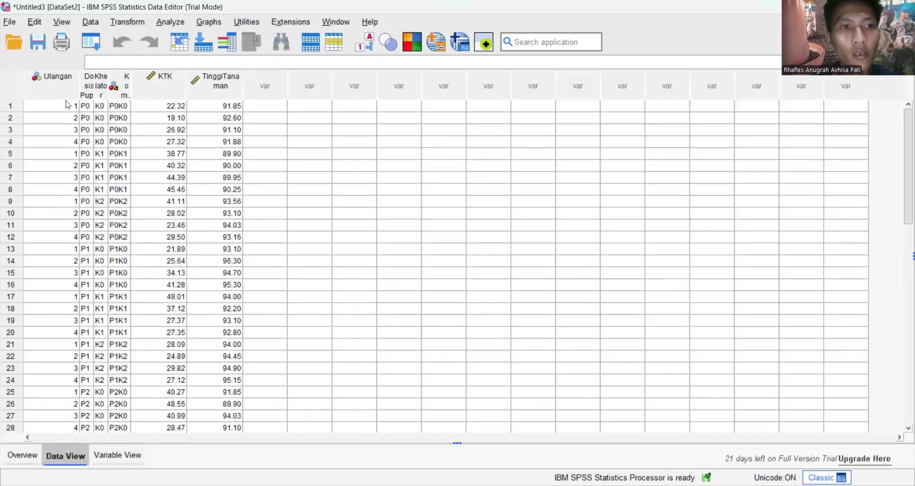
pyautogui.click(87, 85)
pyautogui.moveTo(90, 76); pyautogui.dragTo(108, 83)
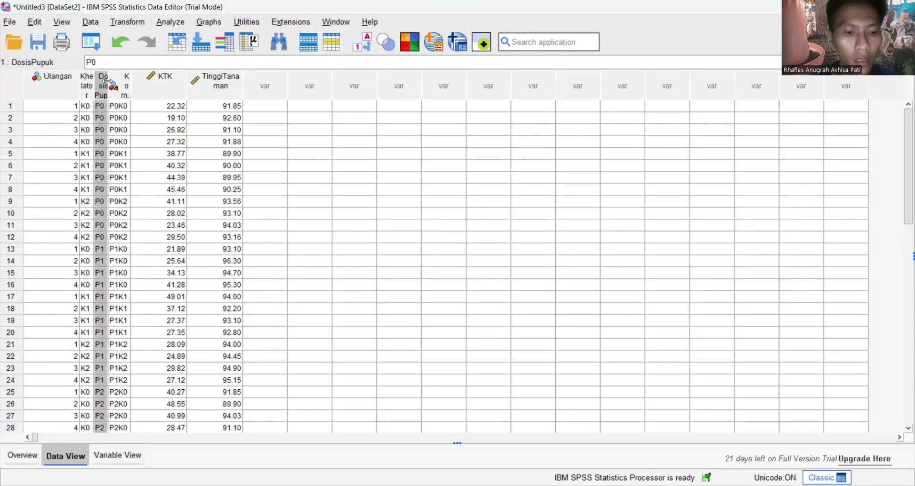
pyautogui.hotkey('ctrl', 'z')
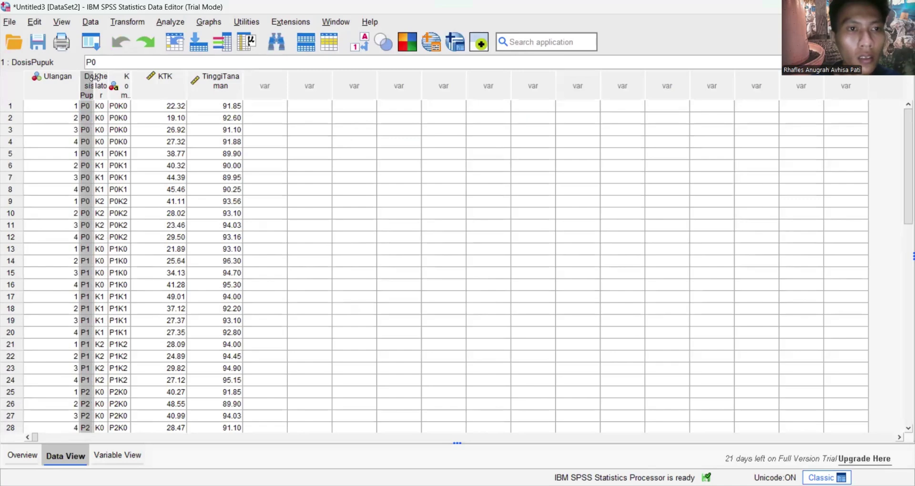
# Widen the DosisPupuk and Khelator columns to about 12 and the Kombinasi column to about 15 so their names fit.
pyautogui.moveTo(124, 81); pyautogui.dragTo(137, 83)
pyautogui.click(147, 85)
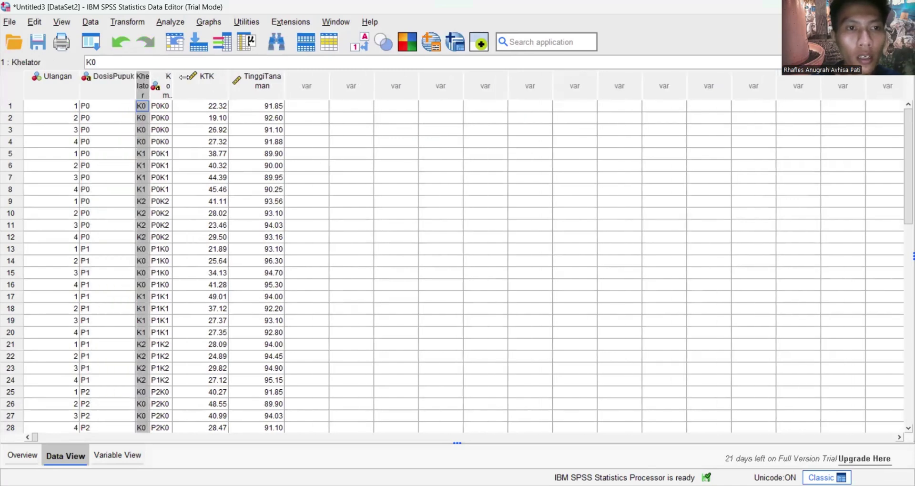
pyautogui.moveTo(181, 77); pyautogui.dragTo(190, 77)
pyautogui.click(207, 84)
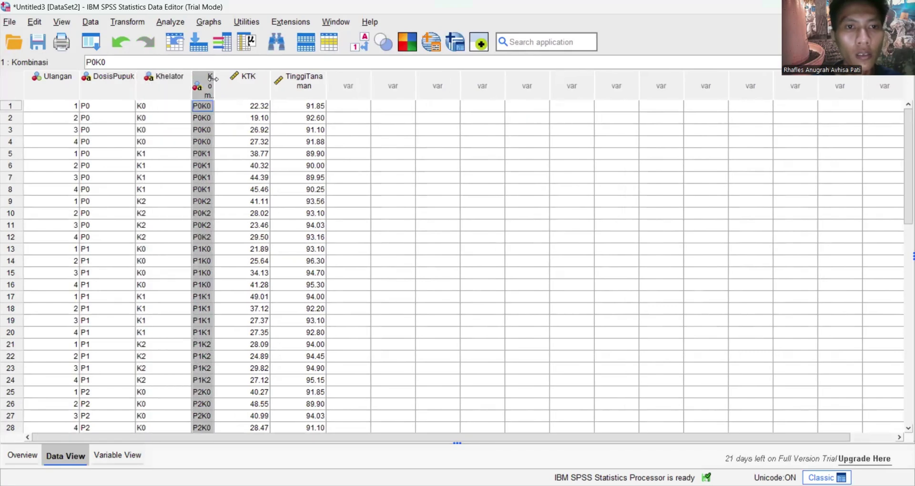
pyautogui.doubleClick(215, 77)
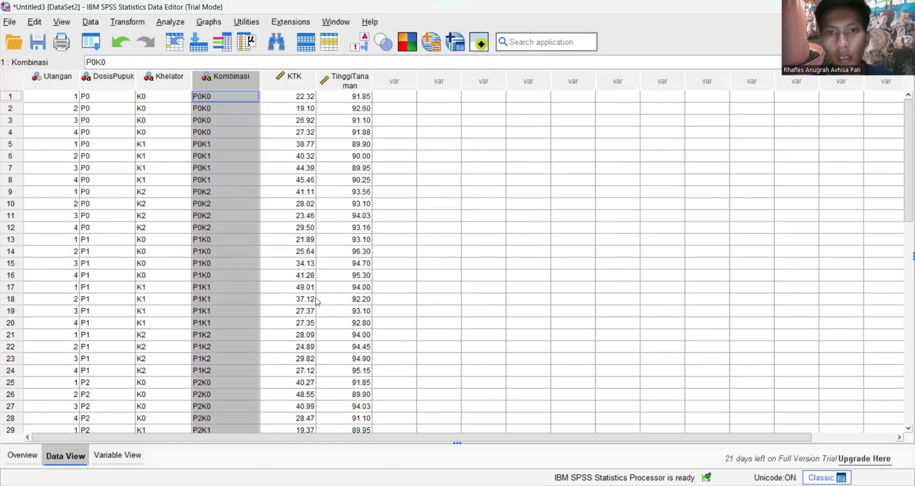
# Change the variable type of Ulangan to String in the variable definitions.
pyautogui.click(126, 458)
pyautogui.click(109, 73)
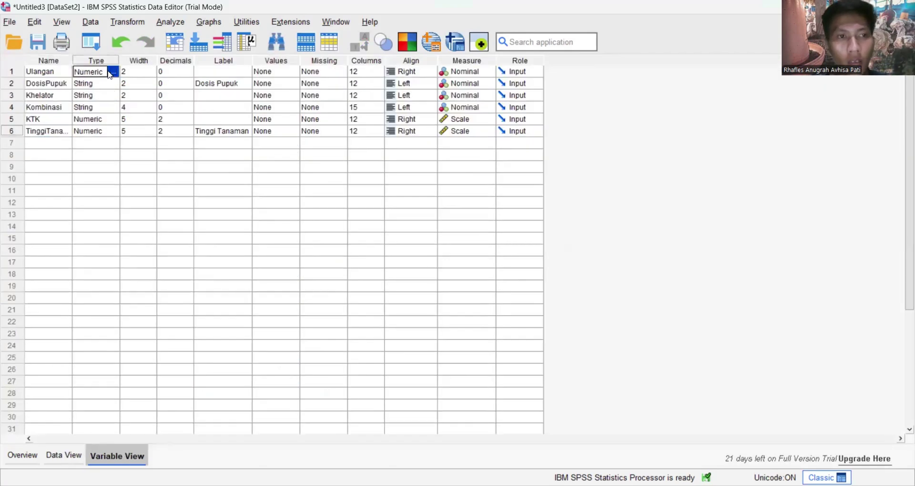
pyautogui.click(110, 73)
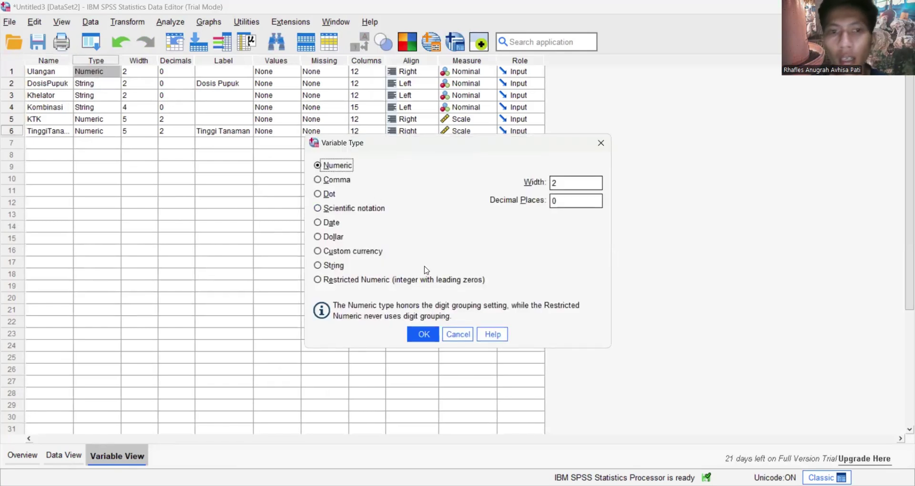
pyautogui.click(318, 266)
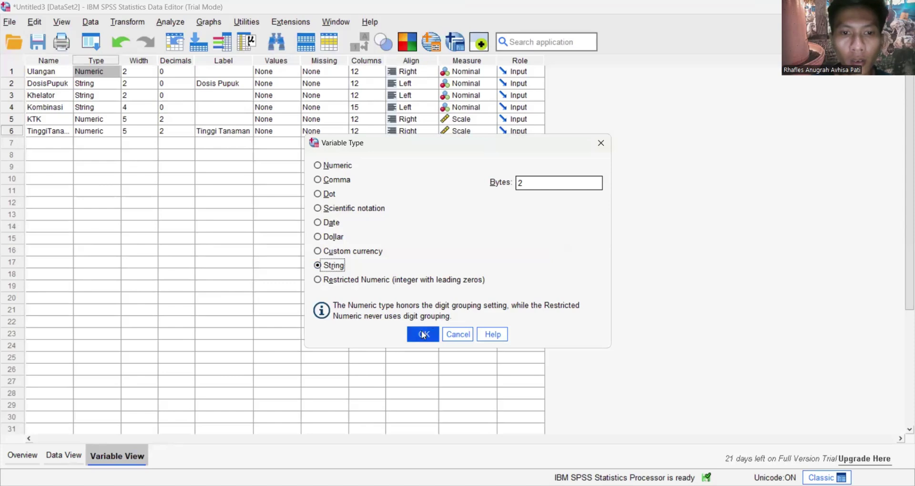
pyautogui.click(423, 335)
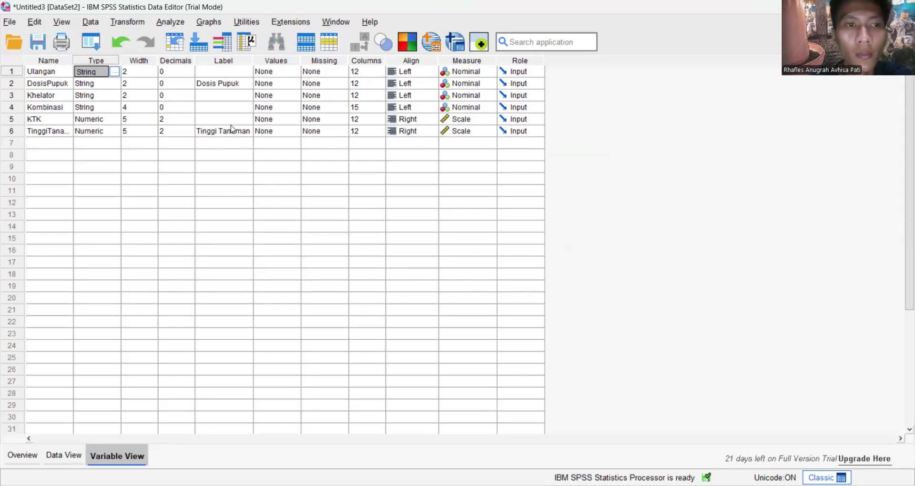
# Check the variable type and the measurement level options of the KTK variable.
pyautogui.click(120, 123)
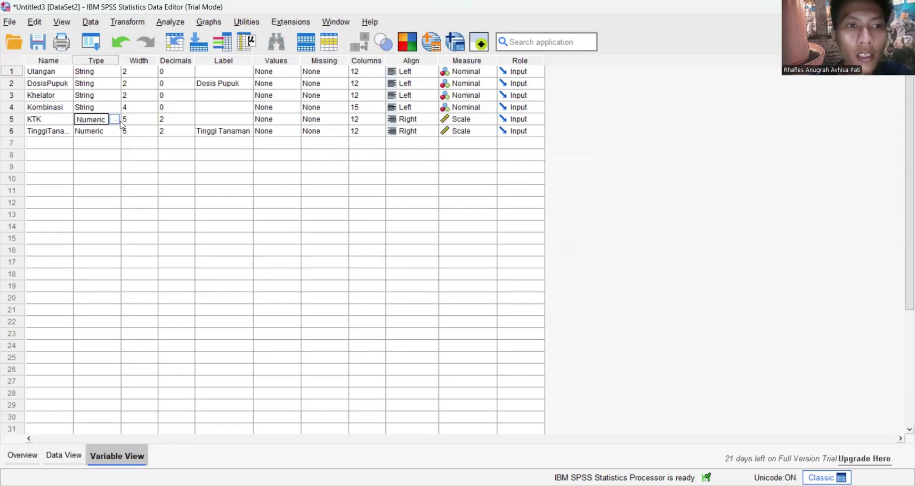
pyautogui.click(450, 124)
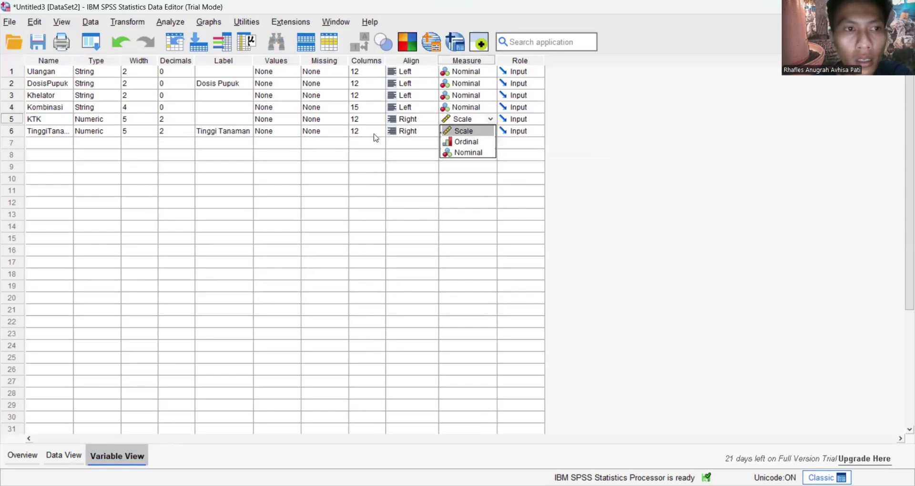
pyautogui.click(456, 120)
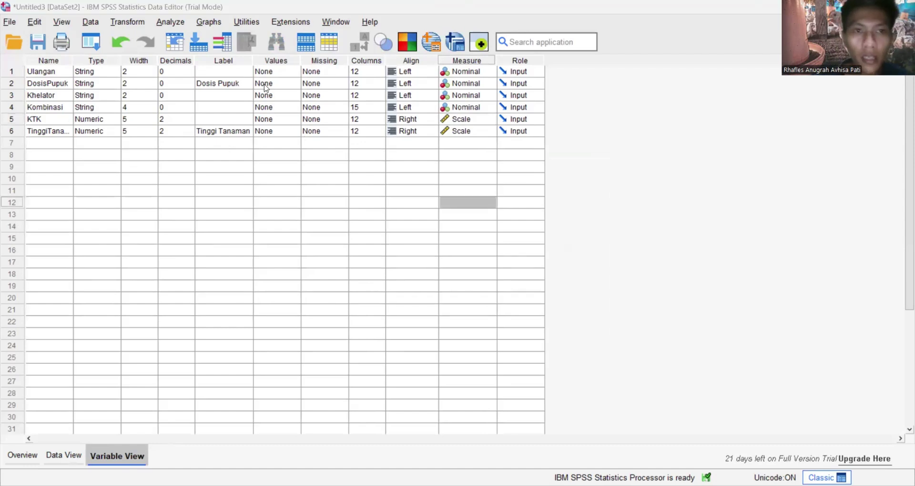
# Start a General Linear Model univariate analysis with KTK as the dependent variable.
pyautogui.click(174, 23)
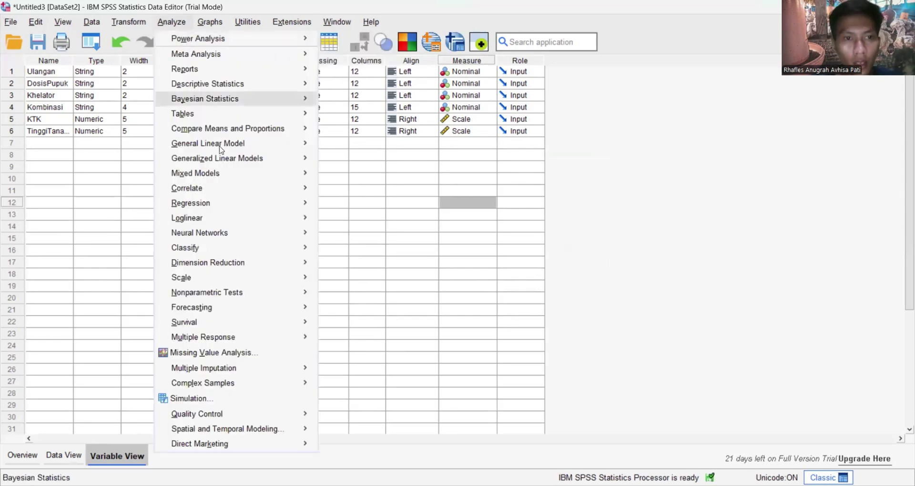
pyautogui.moveTo(226, 148)
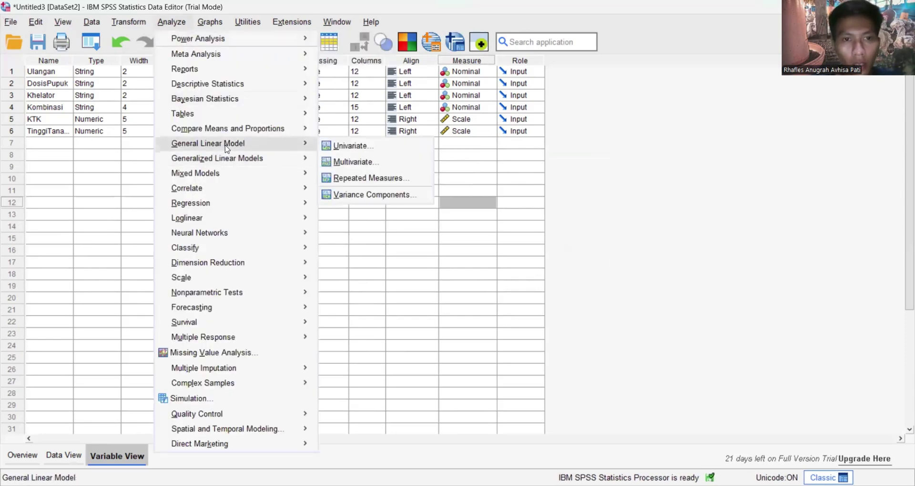
pyautogui.click(330, 146)
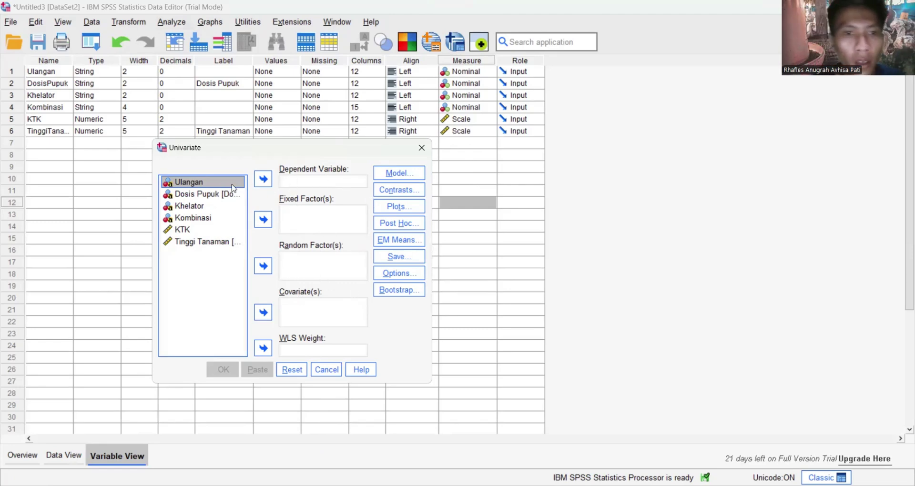
pyautogui.click(203, 230)
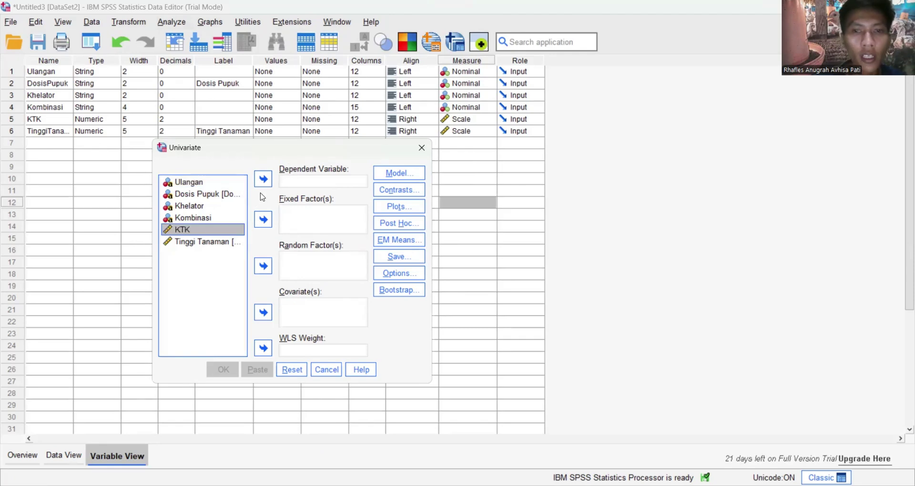
pyautogui.click(265, 183)
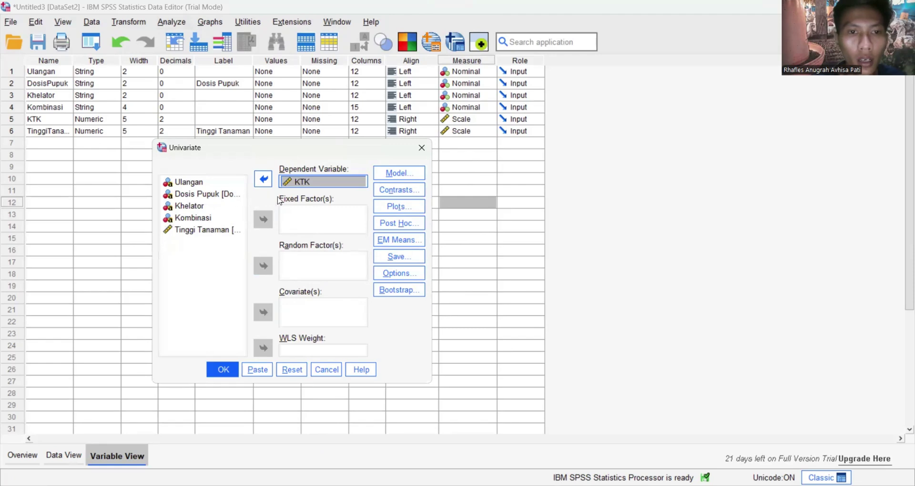
# Assign Dosis Pupuk and Khelator as the fixed factors of the univariate analysis.
pyautogui.click(197, 193)
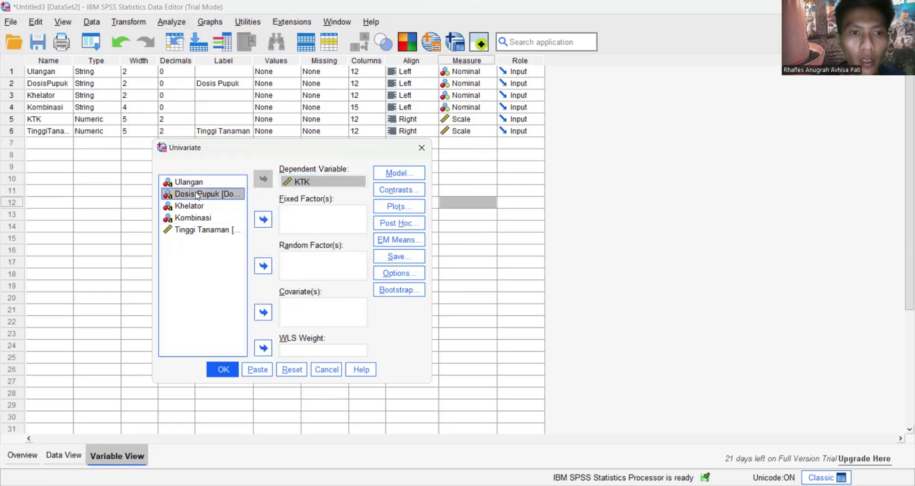
pyautogui.click(262, 218)
pyautogui.click(219, 195)
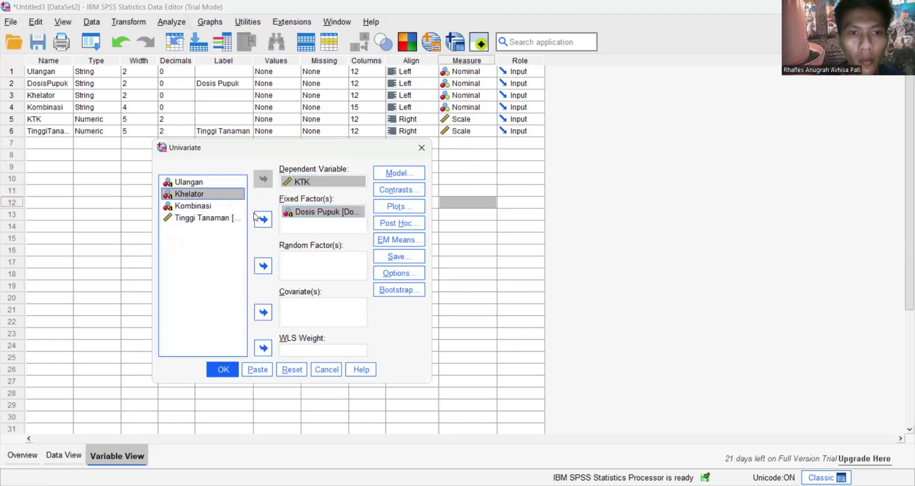
pyautogui.click(263, 220)
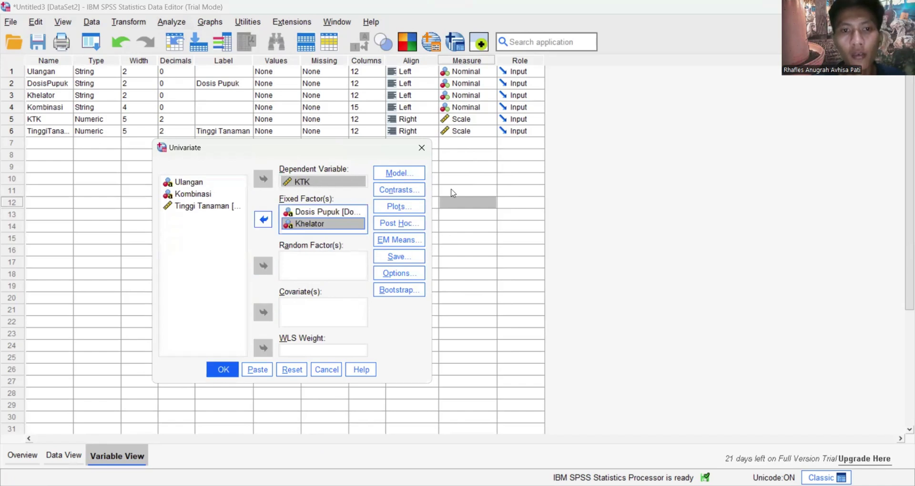
# Switch the univariate model specification to built terms and add DosisPupuk and Khelator as individual terms.
pyautogui.click(404, 174)
pyautogui.click(404, 174)
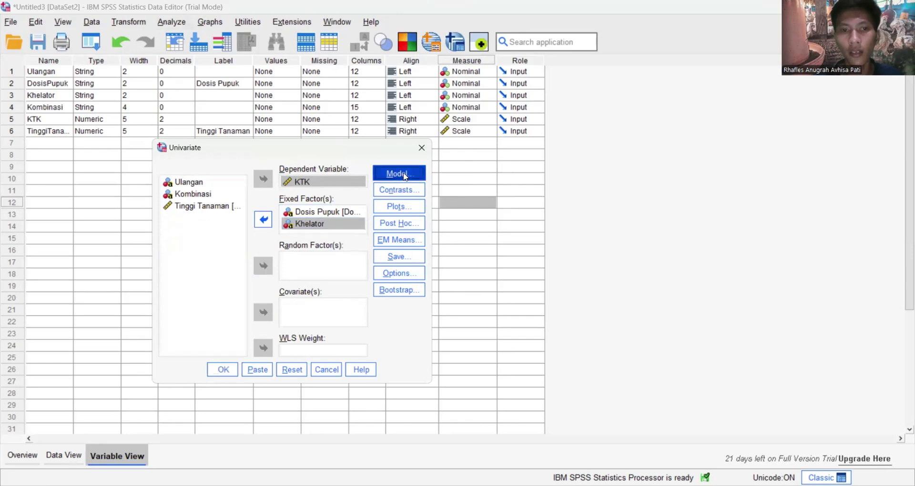
pyautogui.click(232, 148)
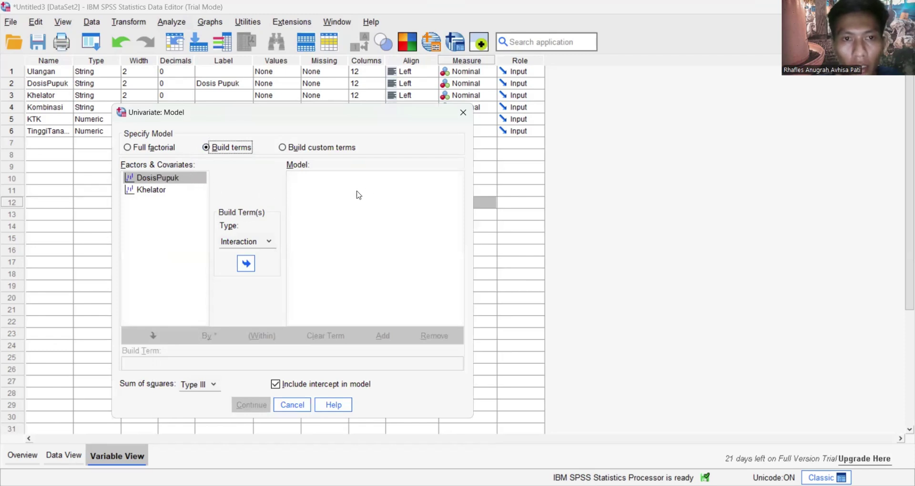
pyautogui.click(197, 180)
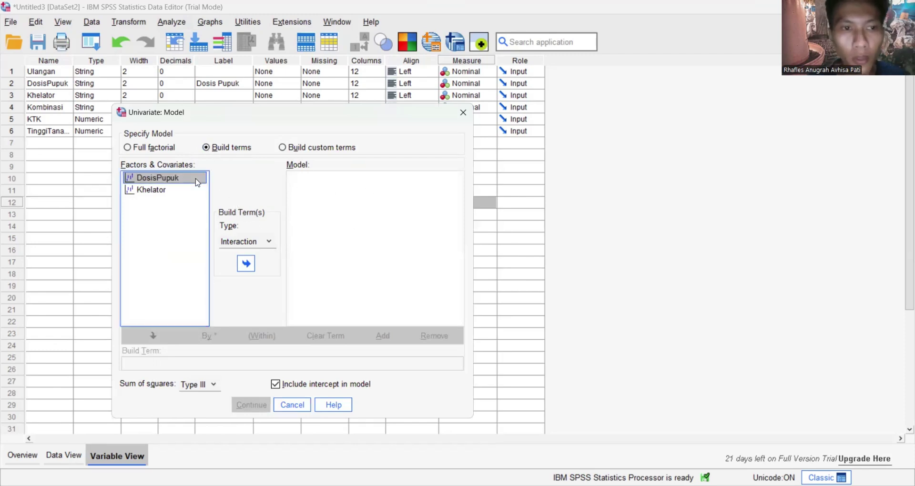
pyautogui.click(246, 263)
pyautogui.click(154, 191)
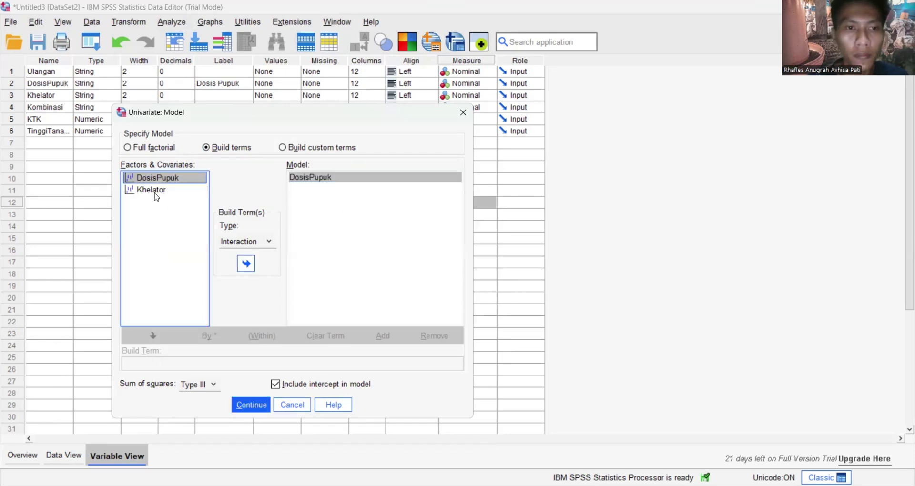
pyautogui.click(246, 262)
# Add the DosisPupuk*Khelator interaction term to the model and accept the model specification.
pyautogui.click(172, 180)
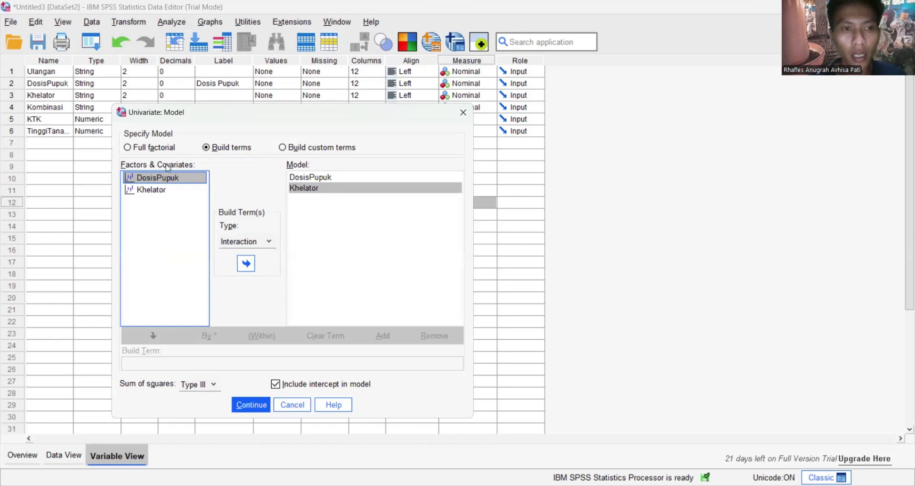
pyautogui.keyDown('ctrl'); pyautogui.click(156, 190); pyautogui.keyUp('ctrl')
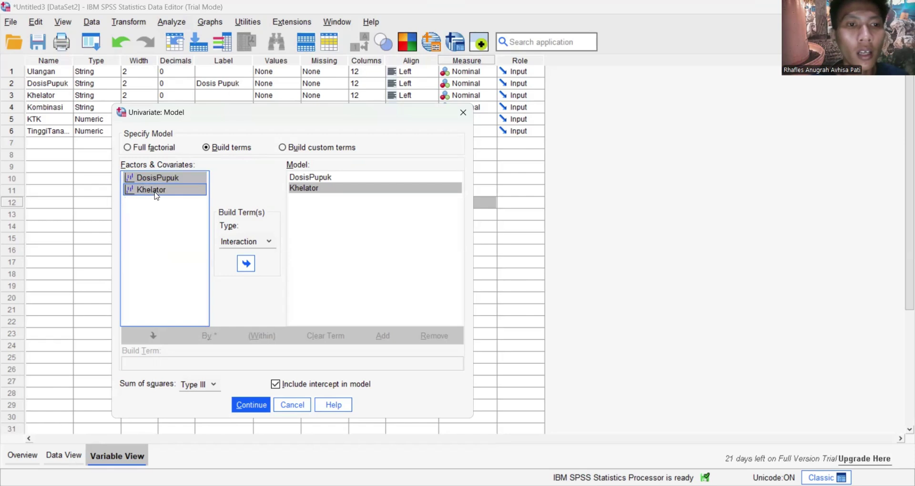
pyautogui.click(245, 264)
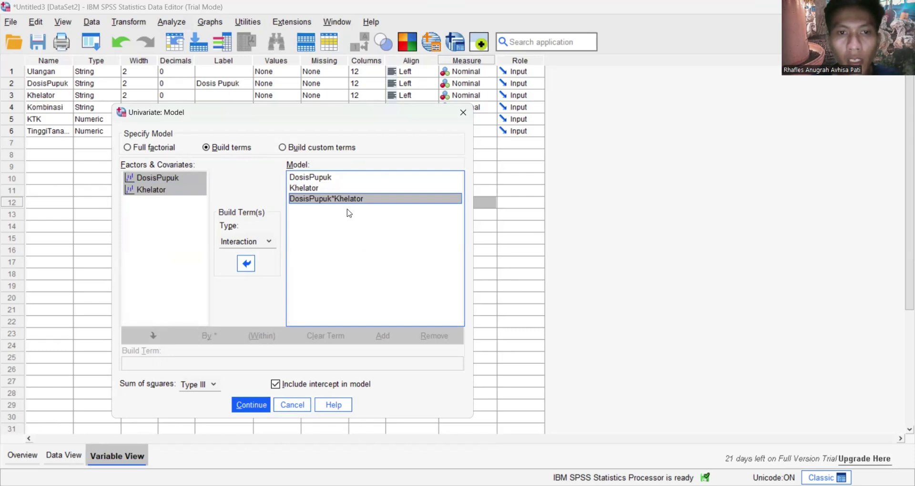
pyautogui.click(260, 405)
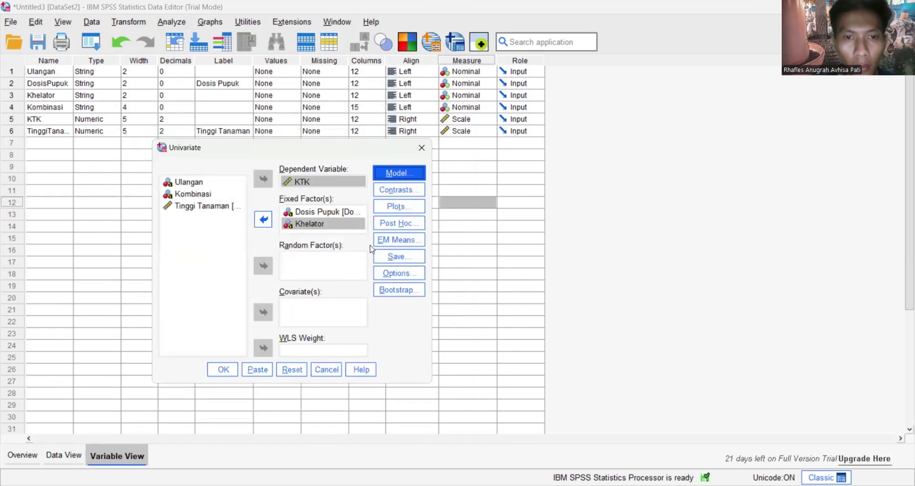
# Request Duncan post hoc tests for DosisPupuk and Khelator and run the univariate analysis.
pyautogui.click(387, 226)
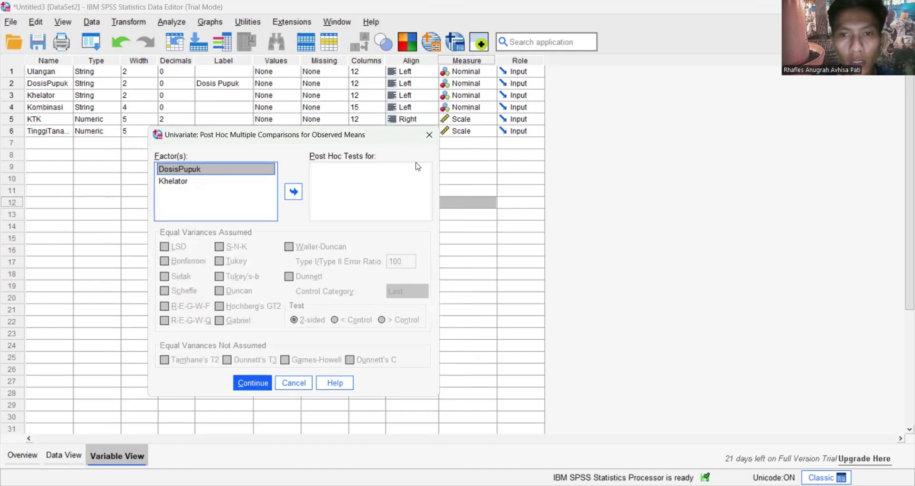
pyautogui.click(293, 191)
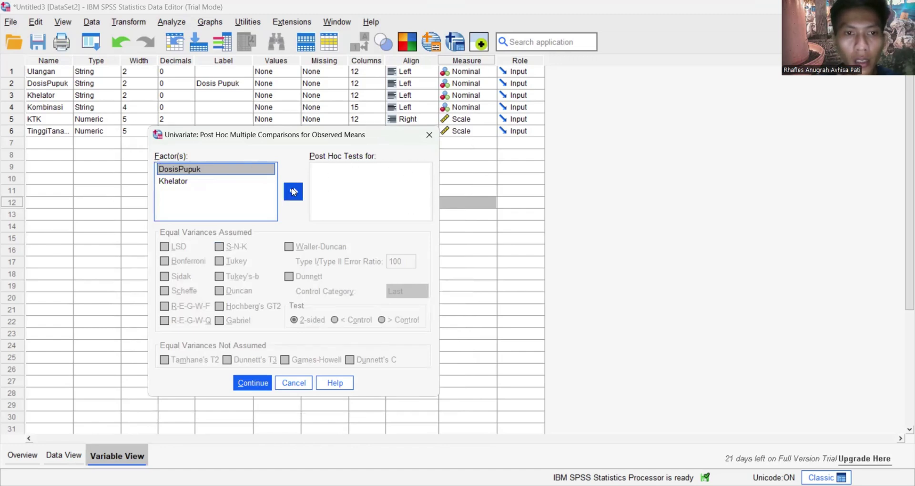
pyautogui.click(203, 183)
pyautogui.click(294, 197)
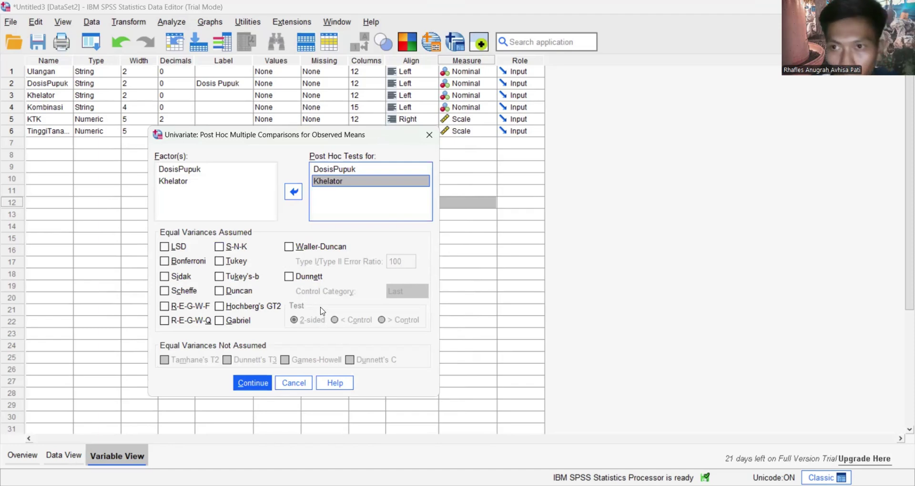
pyautogui.click(220, 292)
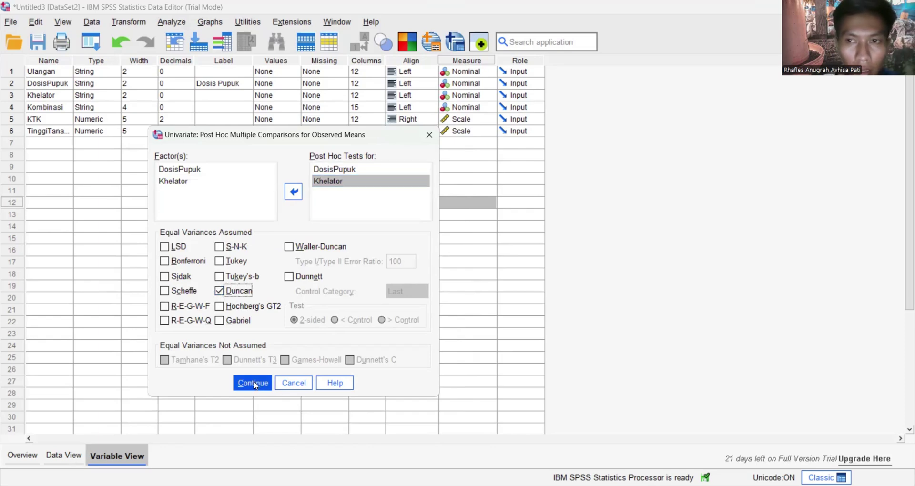
pyautogui.click(254, 384)
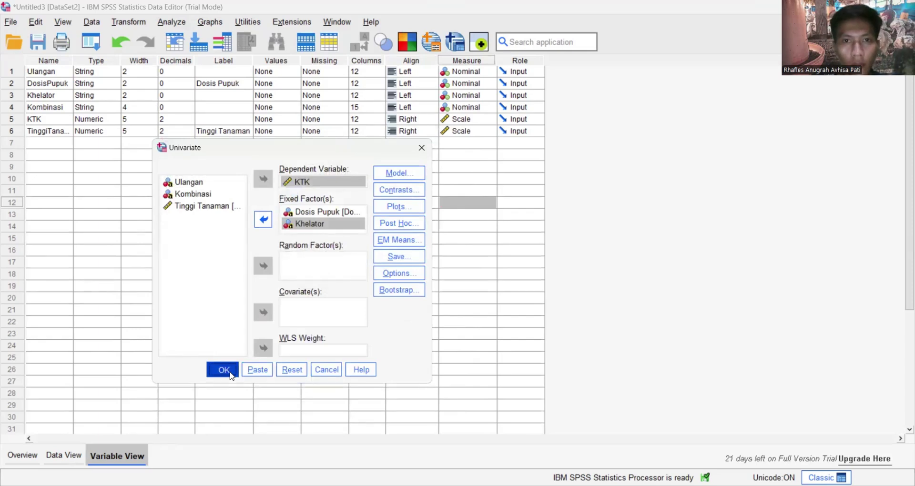
pyautogui.click(225, 371)
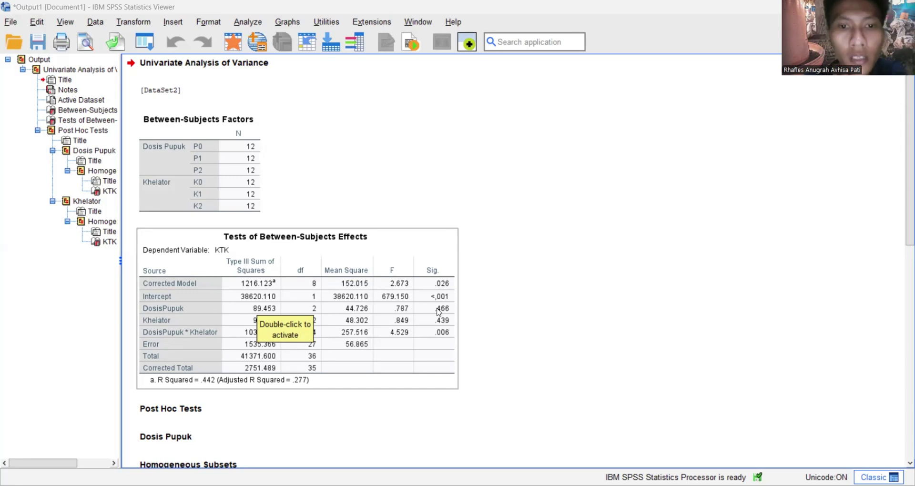
# Examine the significance values in the Tests of Between-Subjects Effects and the Duncan homogeneous subsets for Dosis Pupuk and Khelator.
pyautogui.click(439, 311)
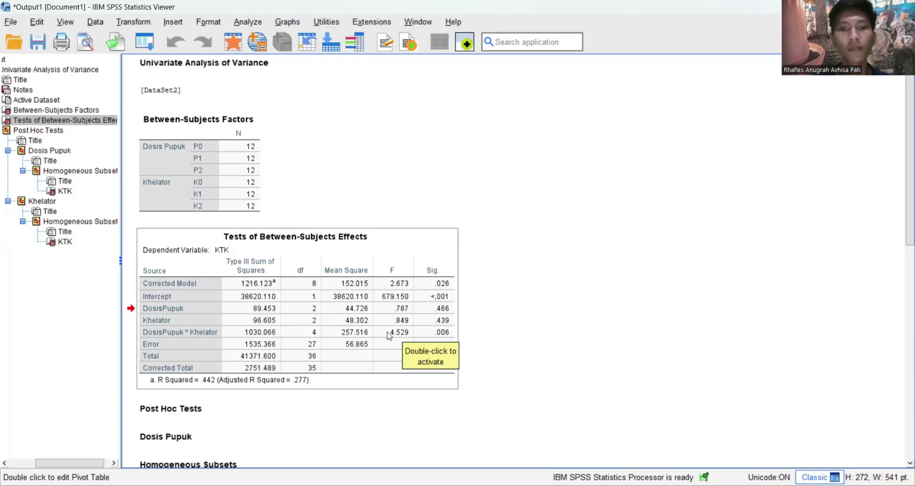
pyautogui.scroll(-6, 388, 335)
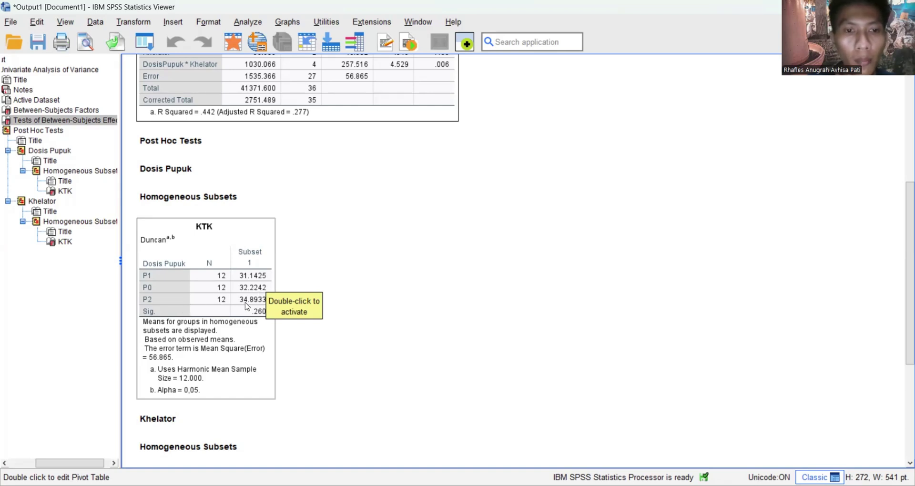
pyautogui.click(406, 347)
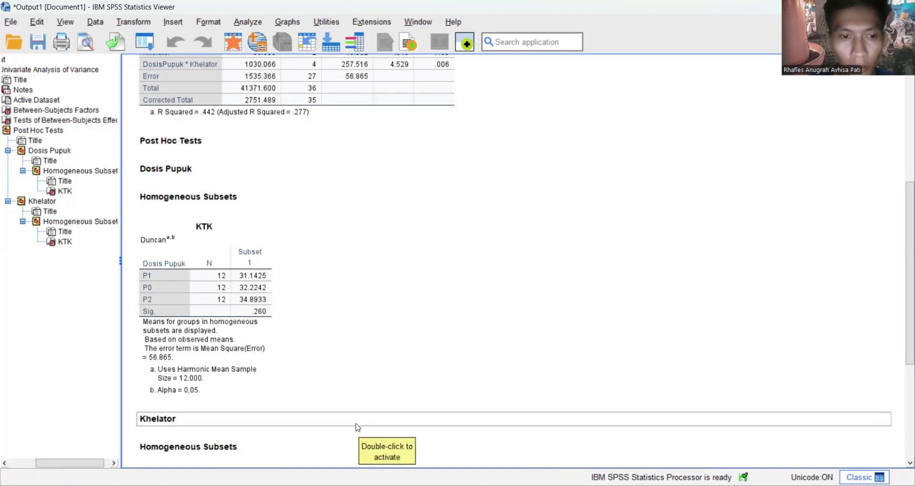
pyautogui.scroll(-3, 358, 427)
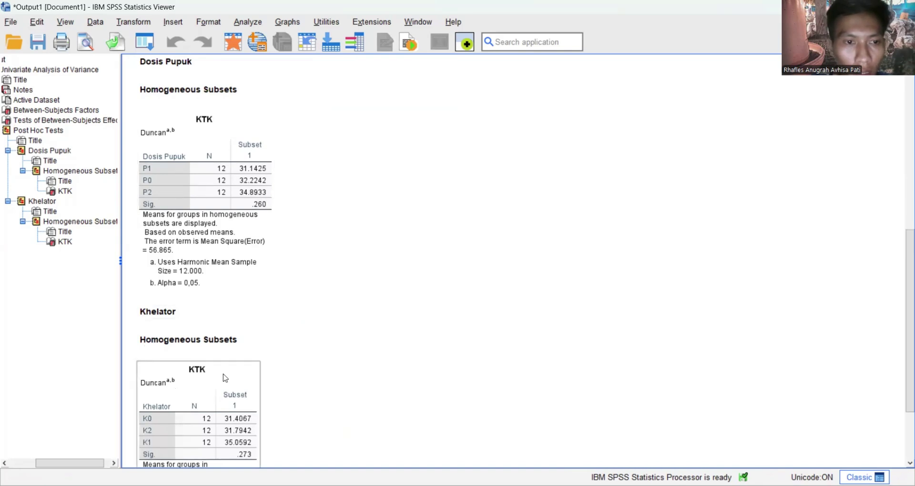
pyautogui.scroll(-3, 225, 377)
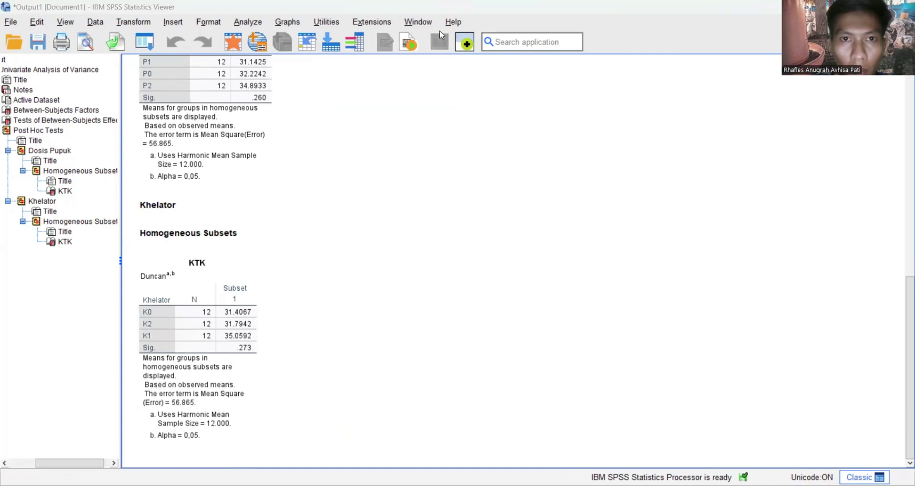
pyautogui.click(229, 299)
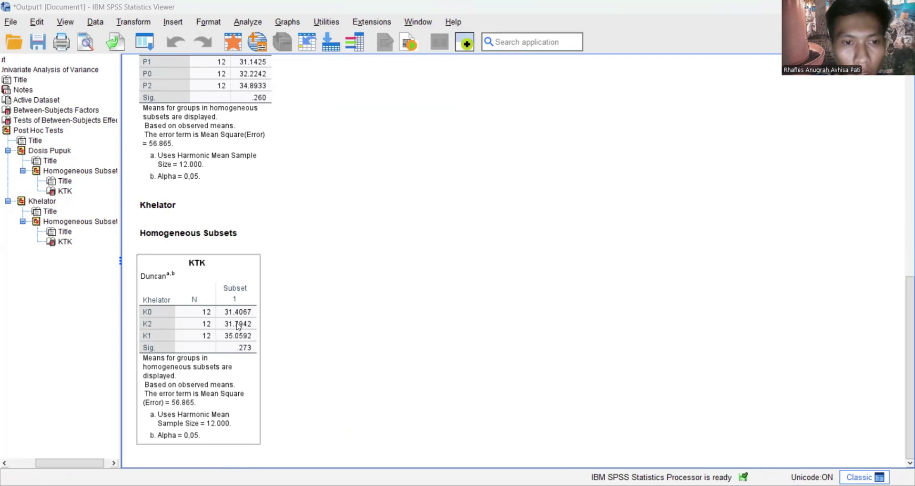
pyautogui.click(307, 351)
pyautogui.click(248, 334)
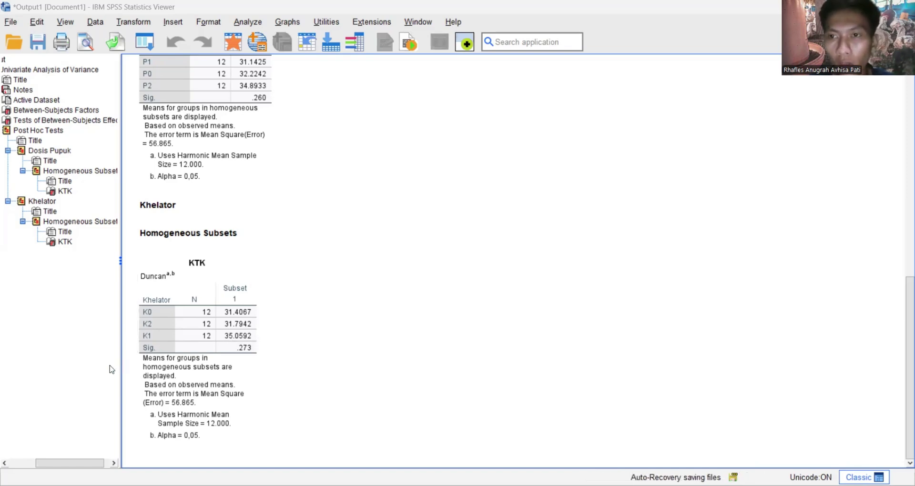
pyautogui.click(219, 238)
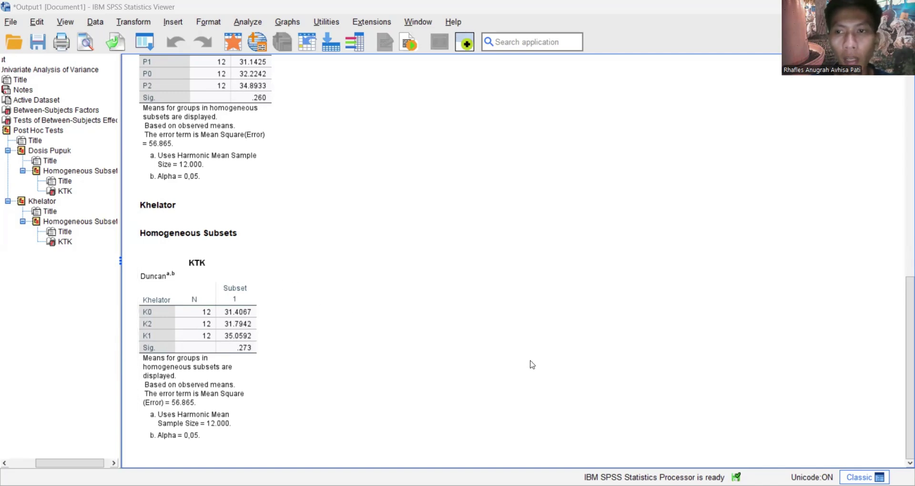
pyautogui.scroll(5, 386, 325)
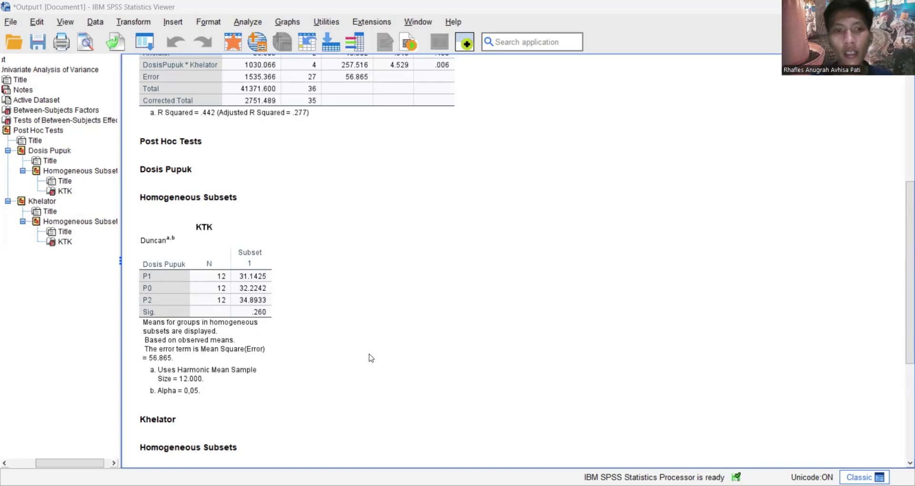
pyautogui.scroll(-5, 352, 345)
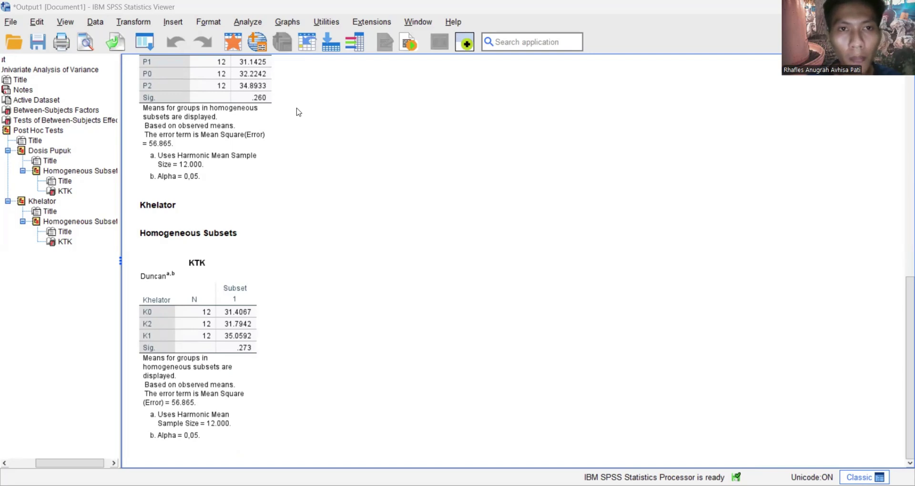
# Start another General Linear Model univariate analysis of KTK, replacing the fixed factors Dosis Pupuk and Khelator with Kombinasi.
pyautogui.hotkey('alt', 'a')
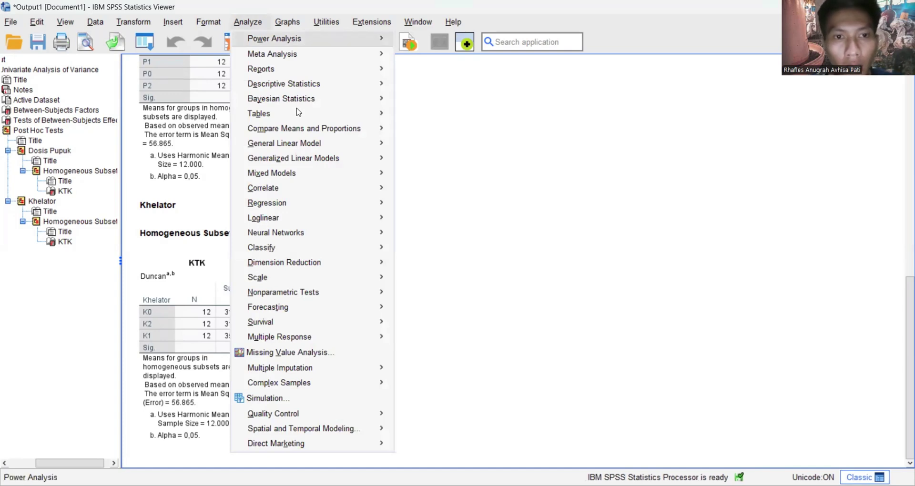
pyautogui.moveTo(297, 151)
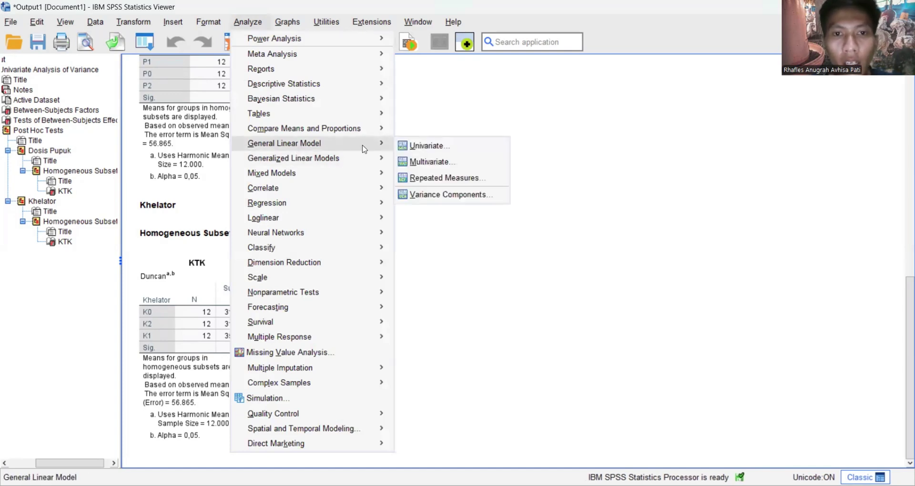
pyautogui.click(409, 145)
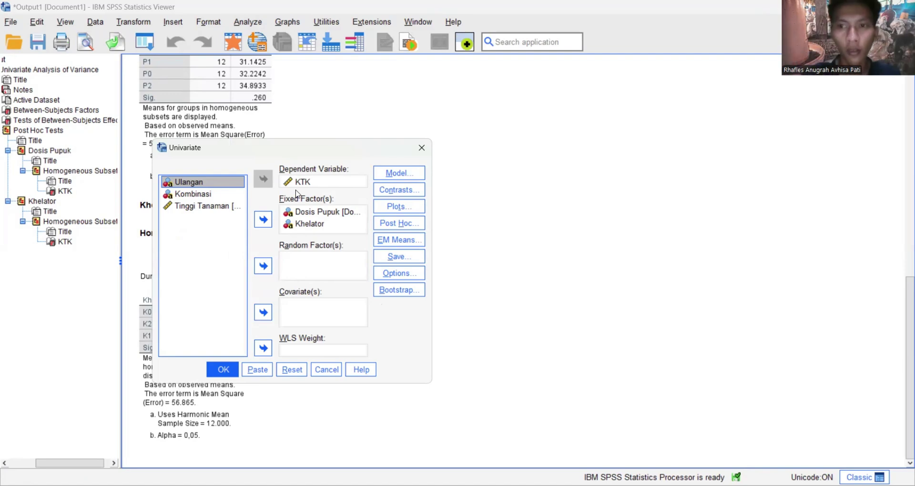
pyautogui.click(297, 214)
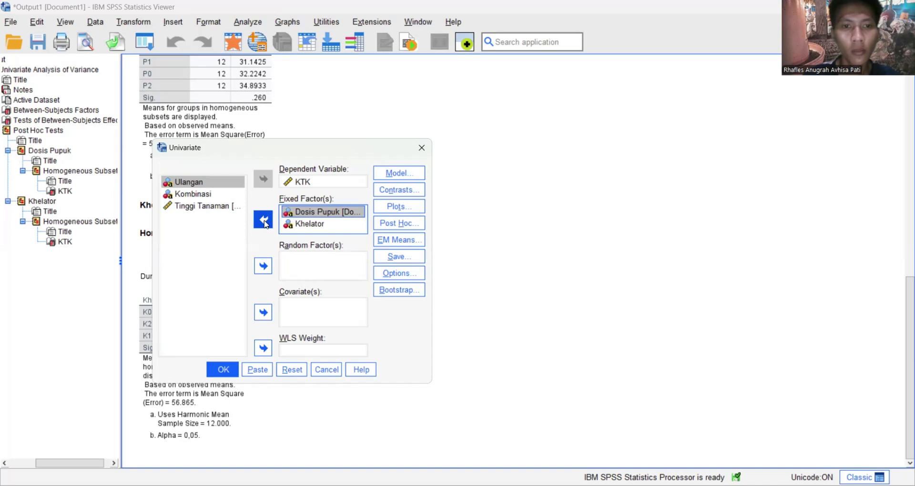
pyautogui.click(264, 220)
pyautogui.click(329, 223)
pyautogui.click(263, 220)
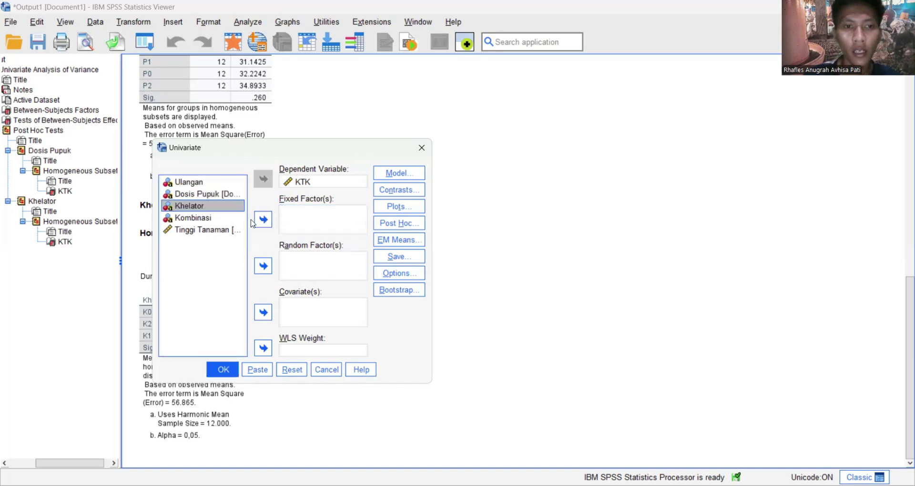
pyautogui.click(215, 219)
pyautogui.click(263, 219)
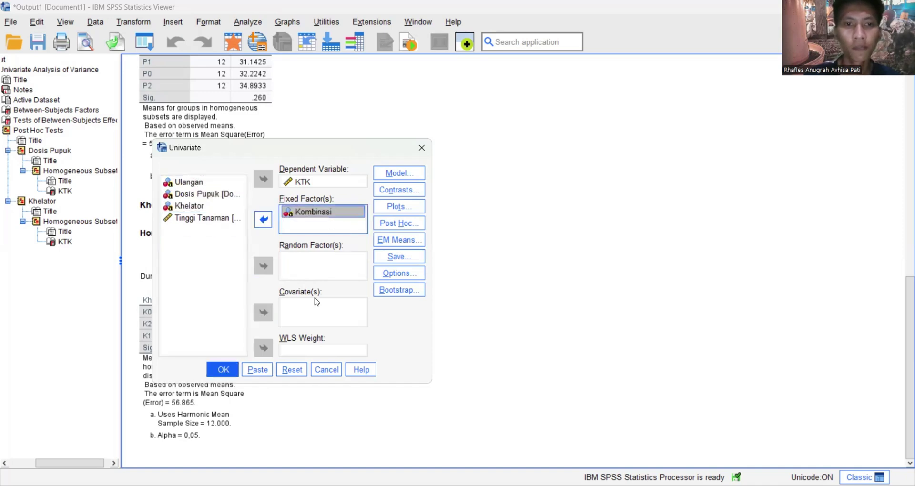
# Add Kombinasi as the only term of the univariate model and accept the model specification.
pyautogui.click(391, 174)
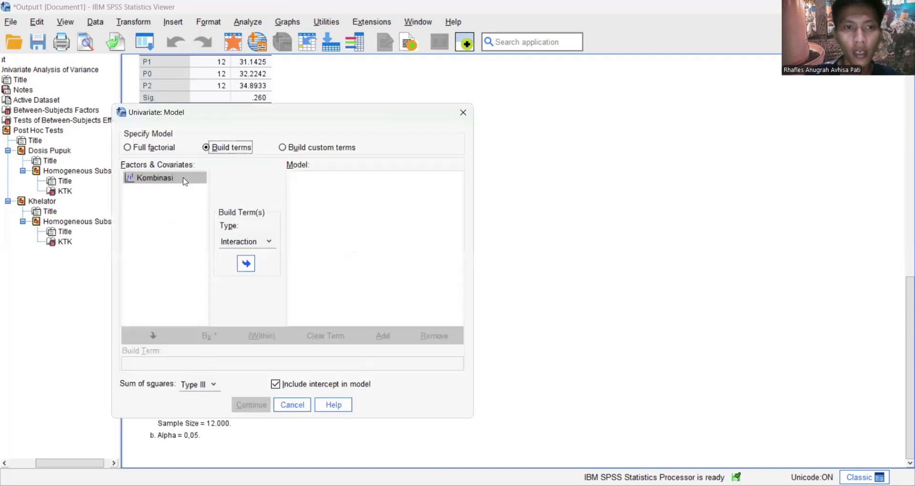
pyautogui.click(247, 262)
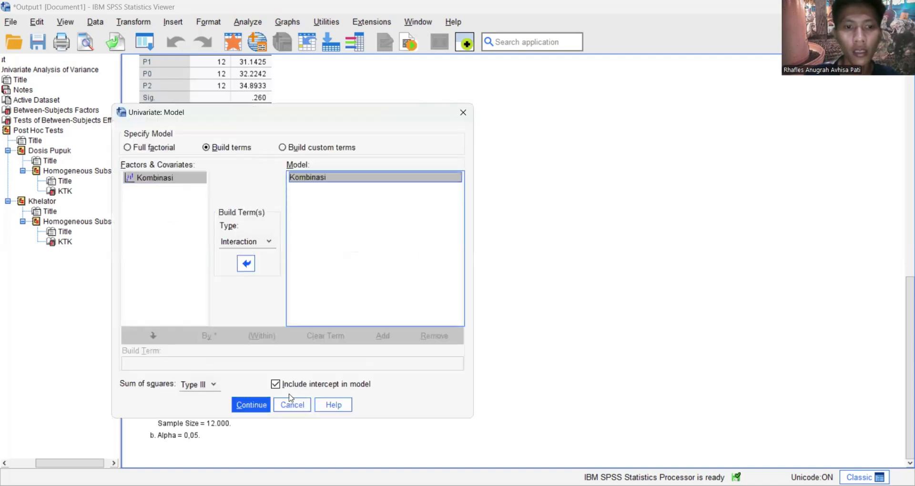
pyautogui.click(263, 407)
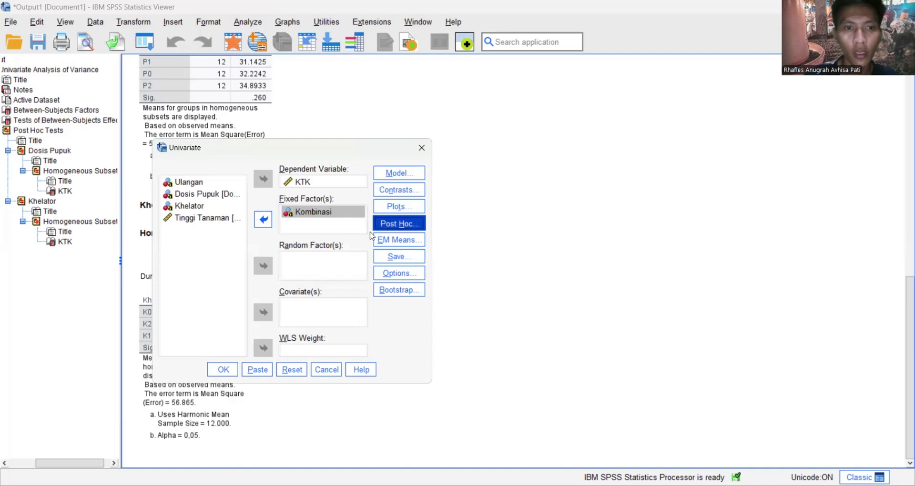
# Add Kombinasi to the post hoc comparisons with the Duncan test and accept the settings.
pyautogui.click(403, 172)
pyautogui.click(294, 191)
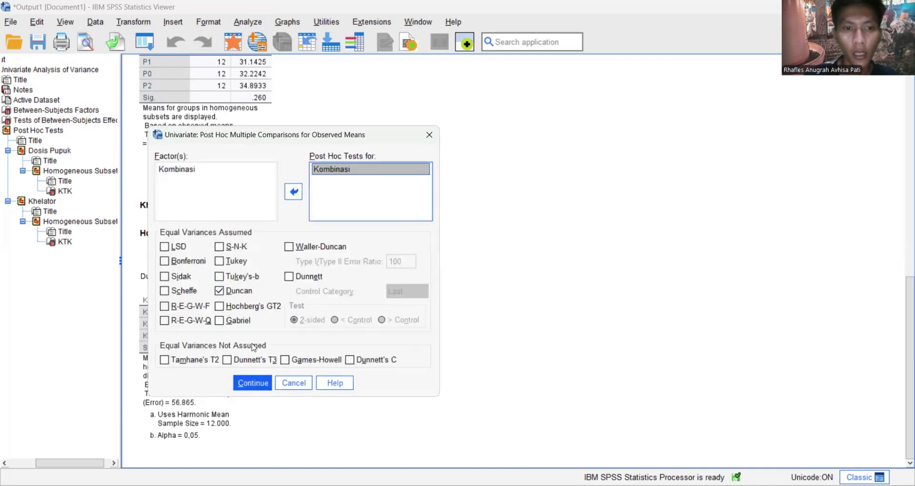
pyautogui.click(251, 389)
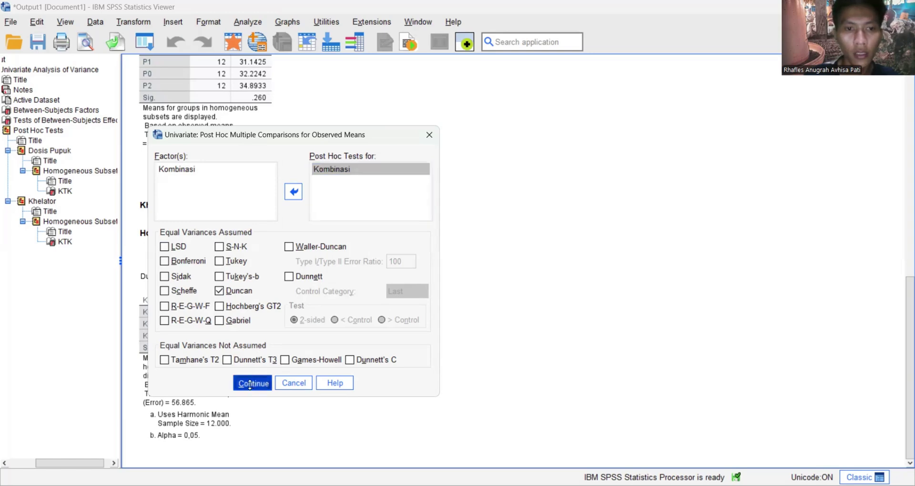
# Run the univariate analysis of KTK by Kombinasi and bring its Duncan homogeneous subsets into view.
pyautogui.click(224, 370)
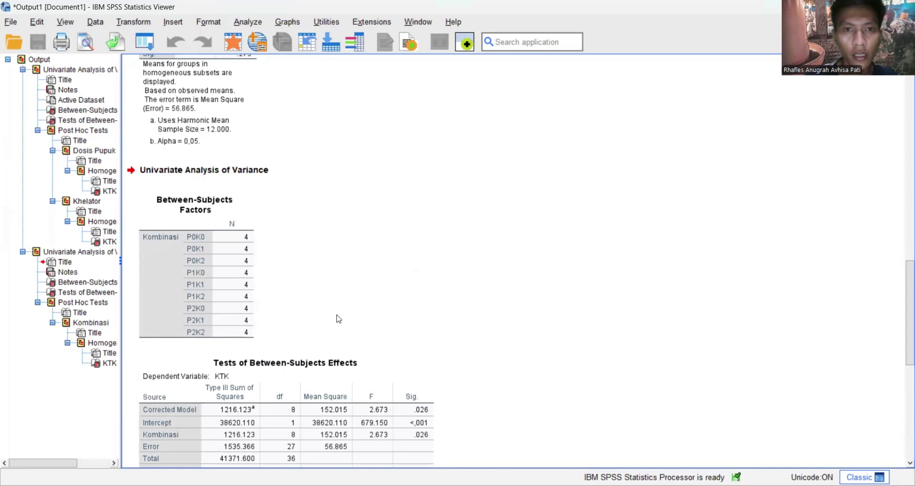
pyautogui.scroll(-8, 339, 319)
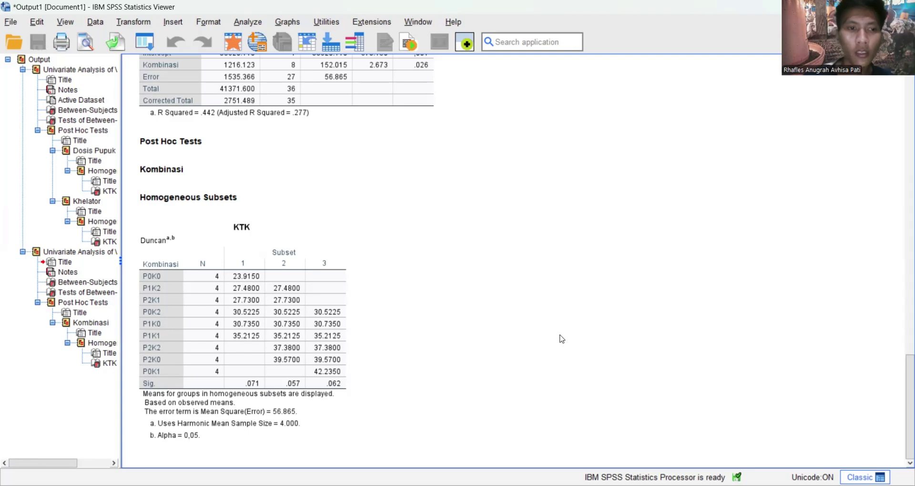
# Examine the Between-Subjects Effects and Duncan homogeneous subsets for Kombinasi, comparing them with the Dosis Pupuk and Khelator analysis.
pyautogui.click(330, 311)
pyautogui.scroll(8, 330, 311)
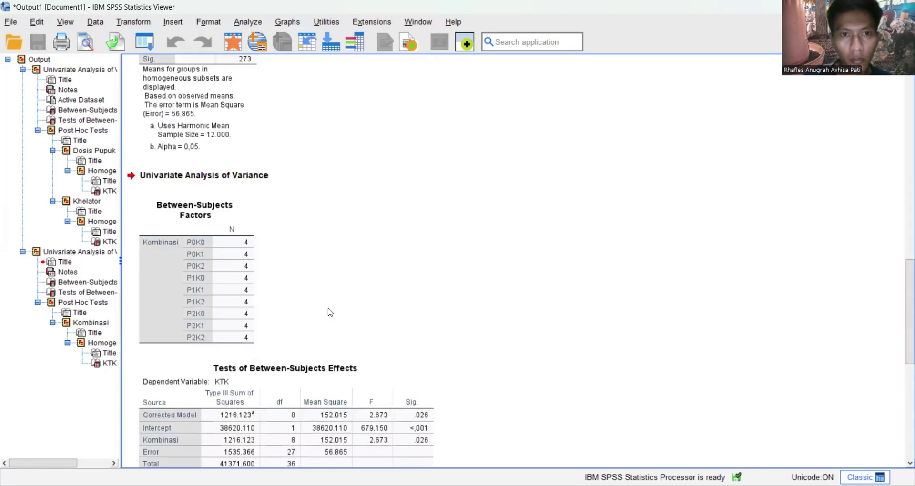
pyautogui.scroll(-5, 329, 311)
pyautogui.click(330, 307)
pyautogui.scroll(-1, 330, 313)
pyautogui.click(275, 379)
pyautogui.scroll(-6, 266, 384)
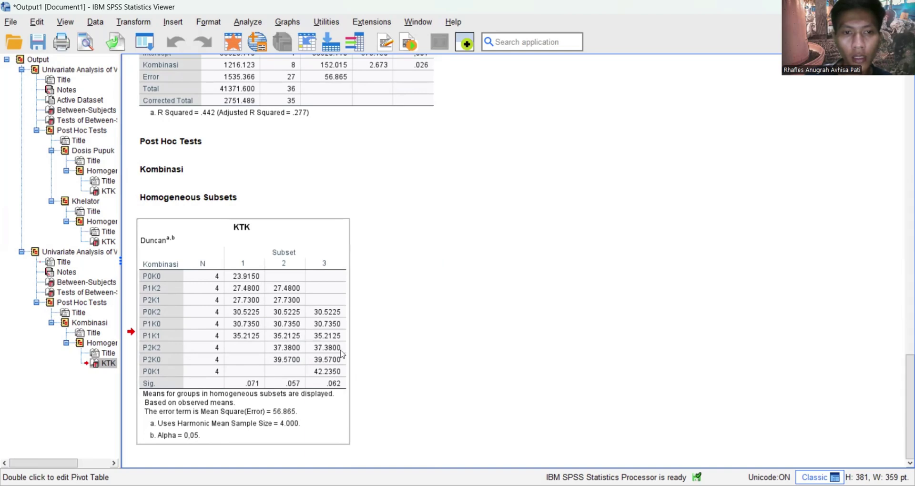
pyautogui.scroll(10, 376, 297)
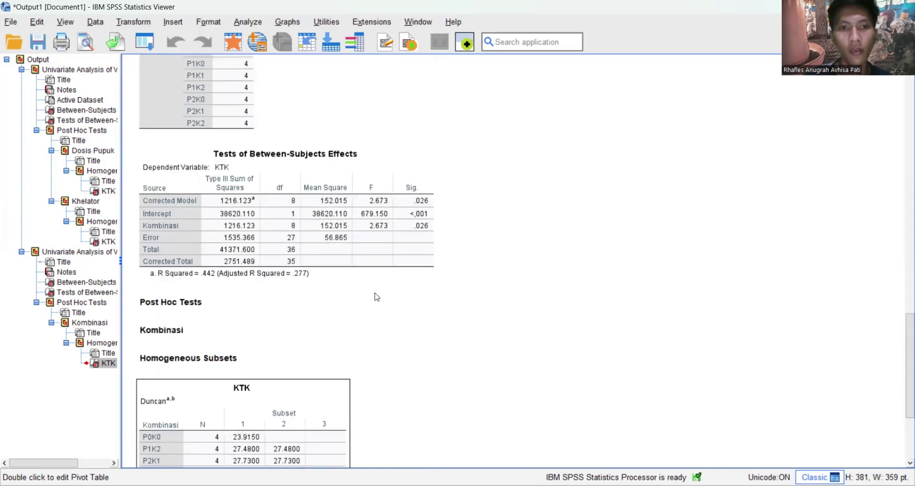
pyautogui.scroll(5, 377, 297)
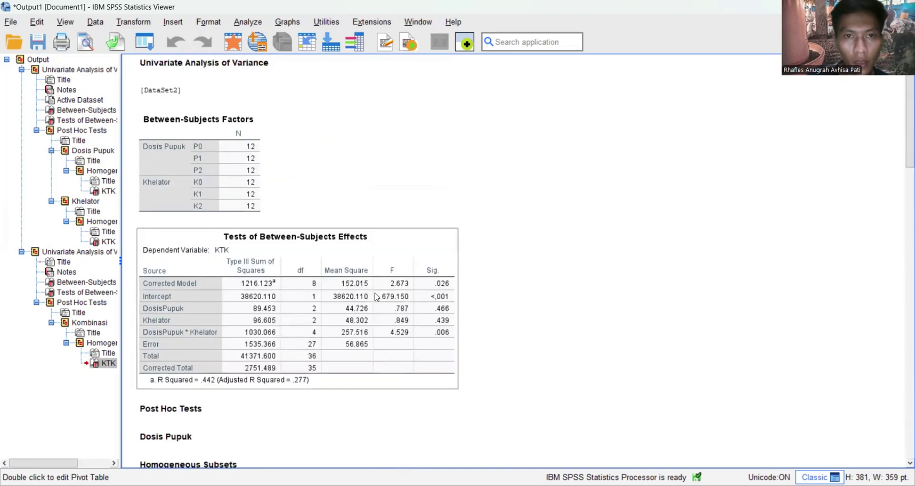
pyautogui.scroll(-8, 375, 286)
pyautogui.scroll(-10, 374, 284)
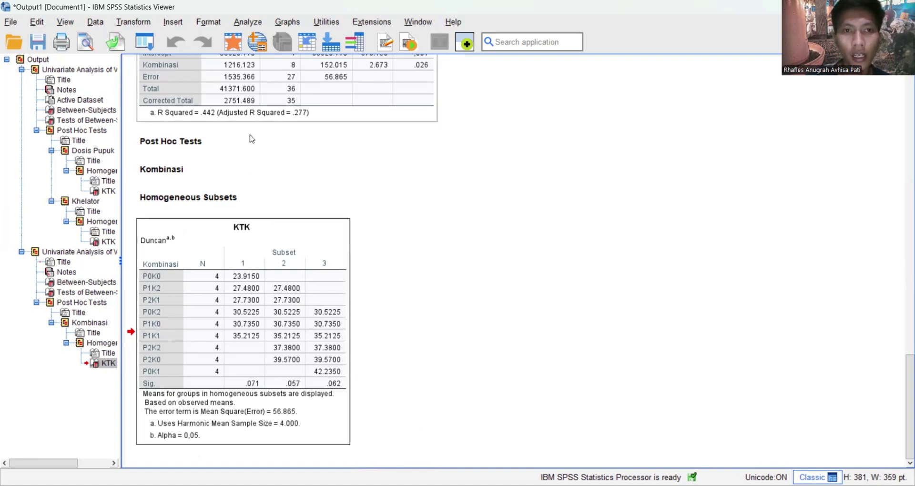
# Run a two-tailed Pearson bivariate correlation between KTK and Tinggi Tanaman.
pyautogui.click(248, 21)
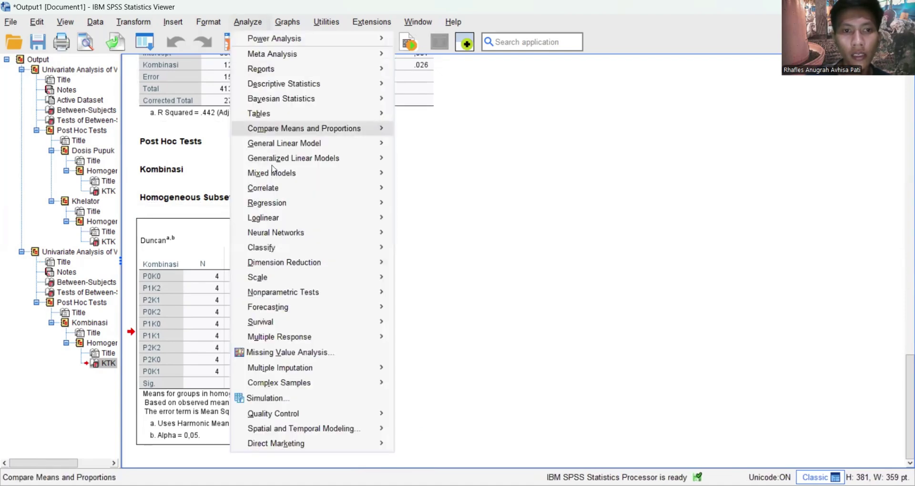
pyautogui.moveTo(271, 189)
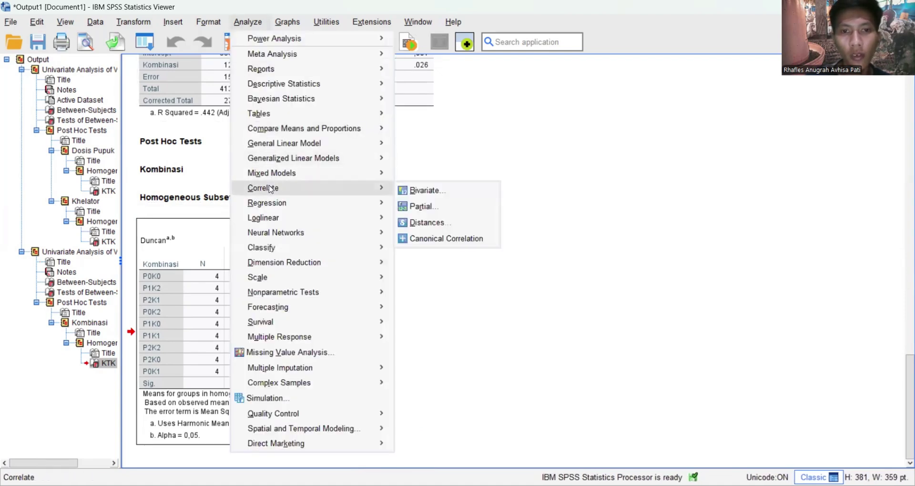
pyautogui.click(407, 190)
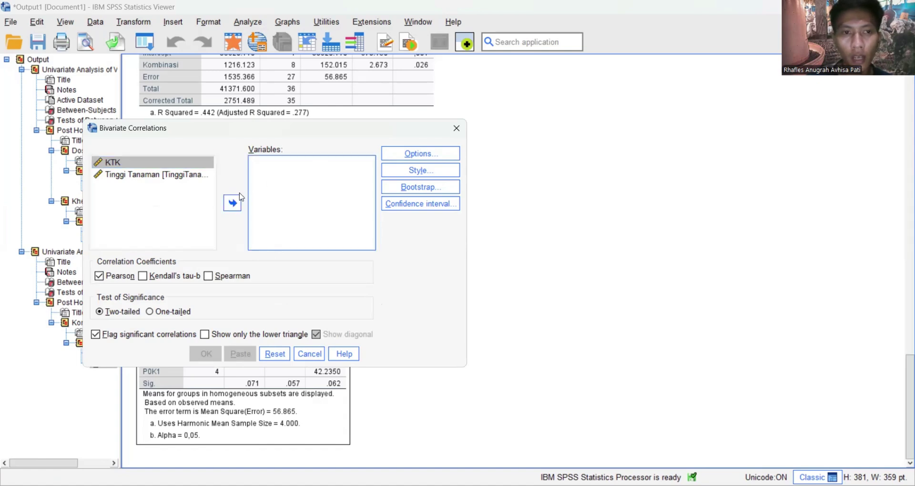
pyautogui.click(189, 176)
pyautogui.click(190, 164)
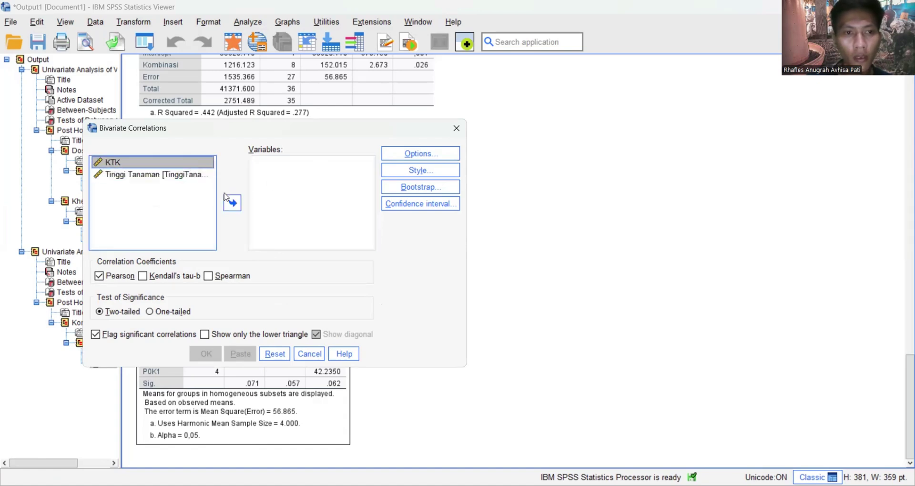
pyautogui.click(232, 202)
pyautogui.click(195, 166)
pyautogui.click(233, 203)
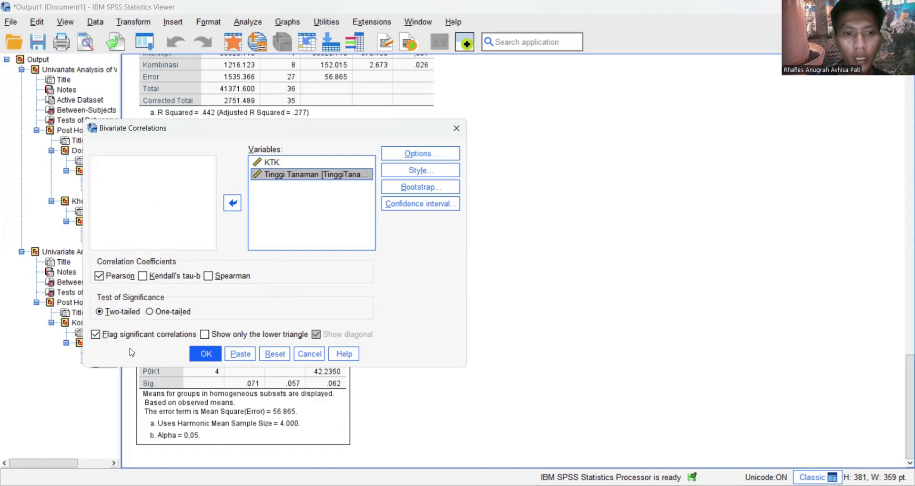
pyautogui.click(202, 361)
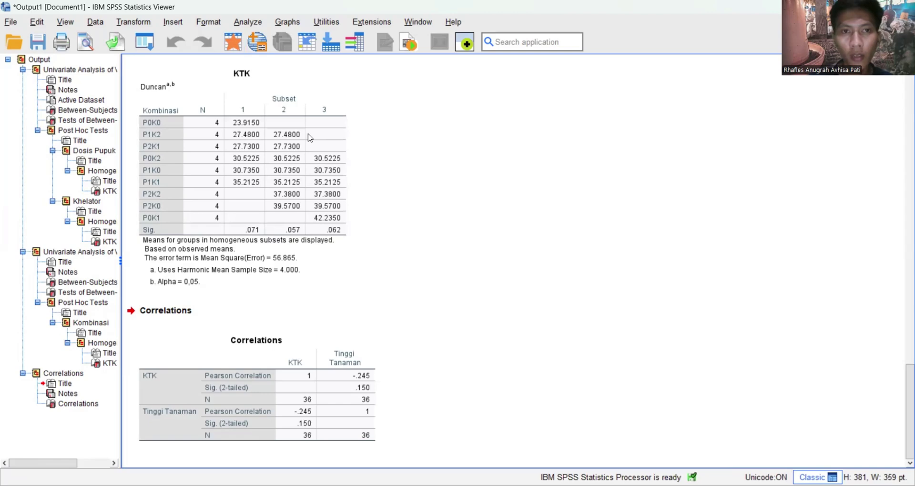
# Create a simple scatterplot with KTK on the Y axis and Tinggi Tanaman on the X axis.
pyautogui.click(287, 22)
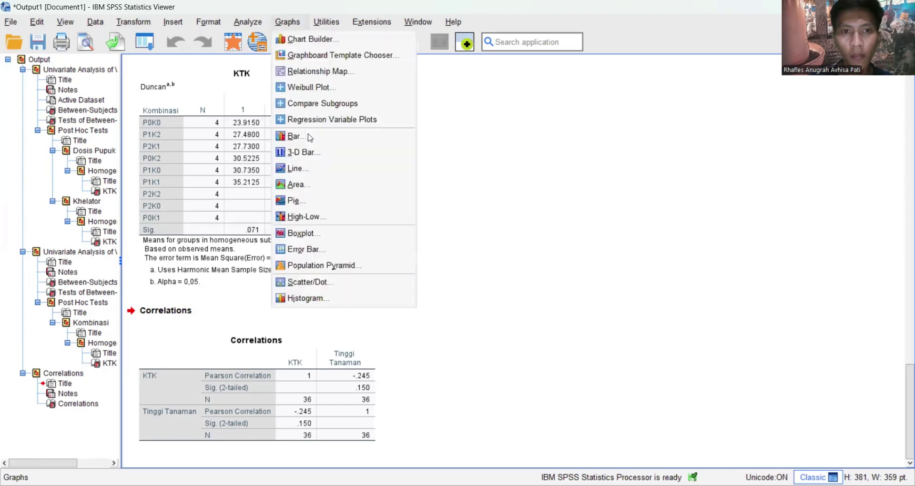
pyautogui.click(309, 284)
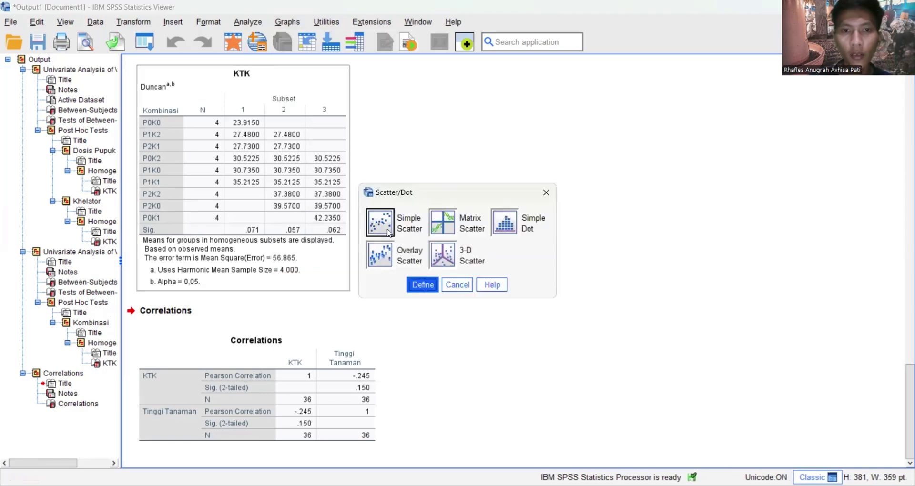
pyautogui.click(384, 231)
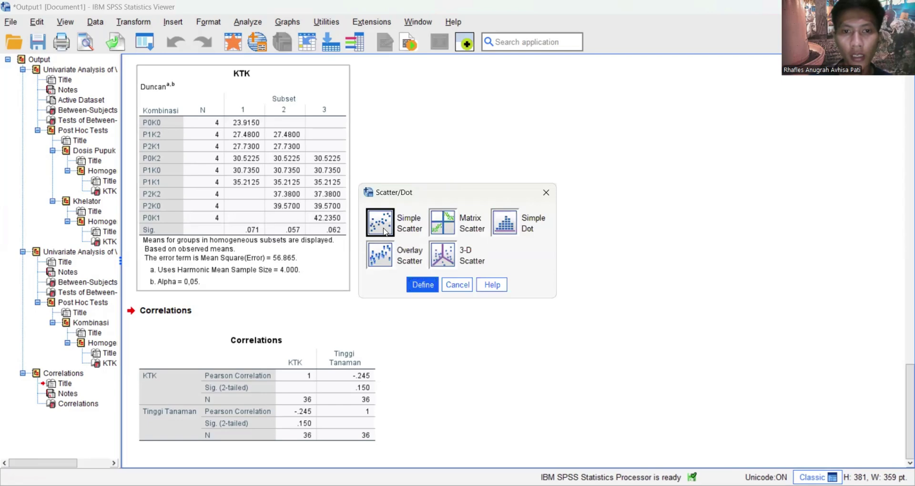
pyautogui.click(415, 285)
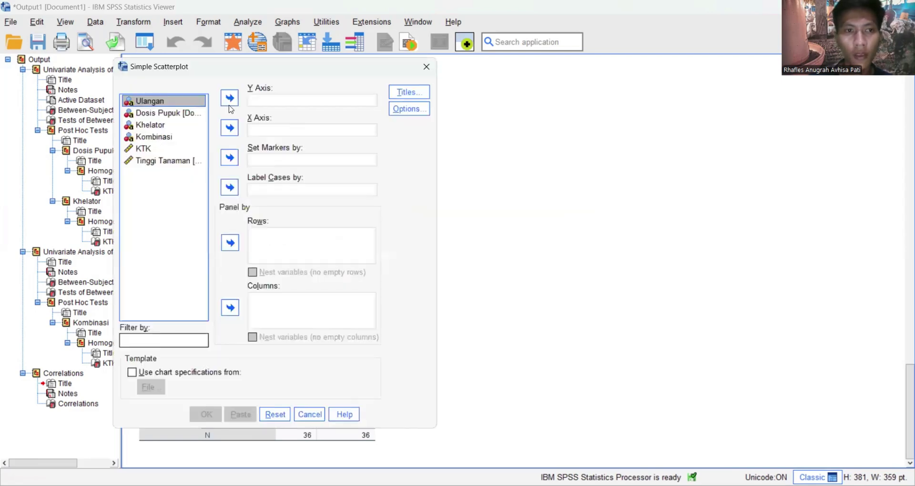
pyautogui.click(182, 148)
pyautogui.doubleClick(184, 149)
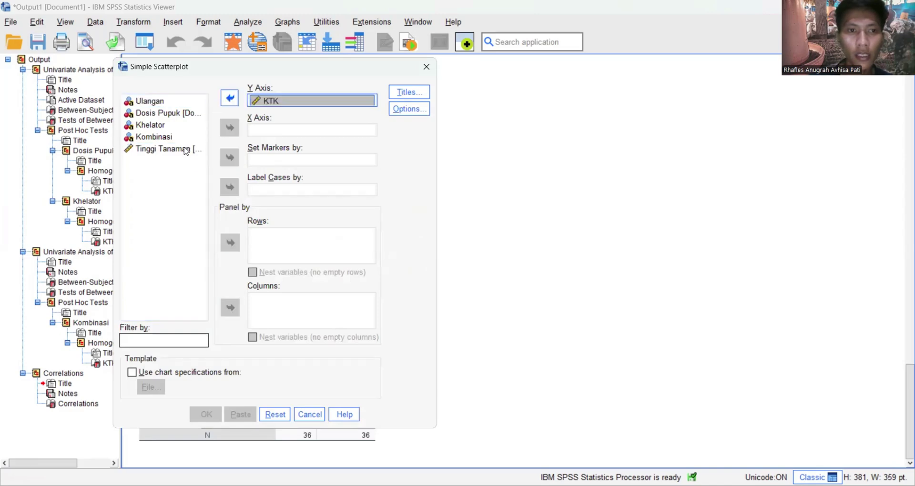
pyautogui.click(186, 149)
pyautogui.click(230, 129)
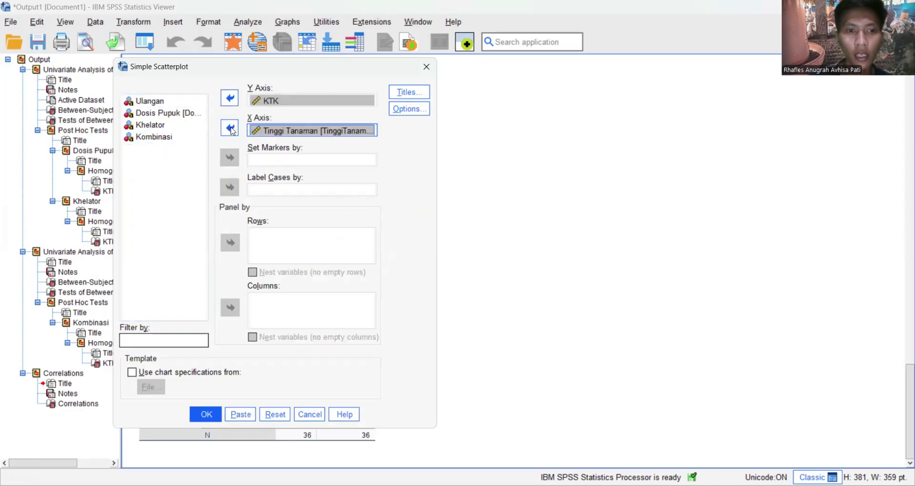
pyautogui.click(207, 416)
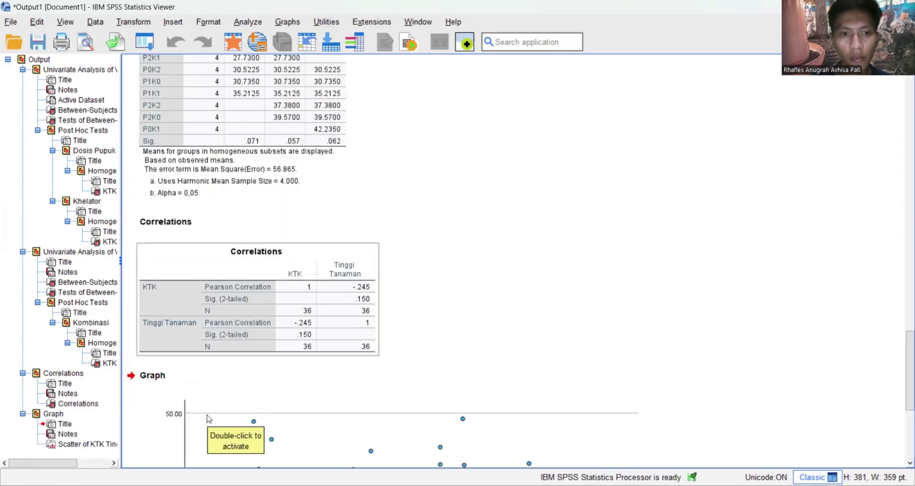
# Add a linear fit line at total with its attached equation label to the KTK and Tinggi Tanaman scatterplot, and finish editing the chart.
pyautogui.scroll(-5, 207, 419)
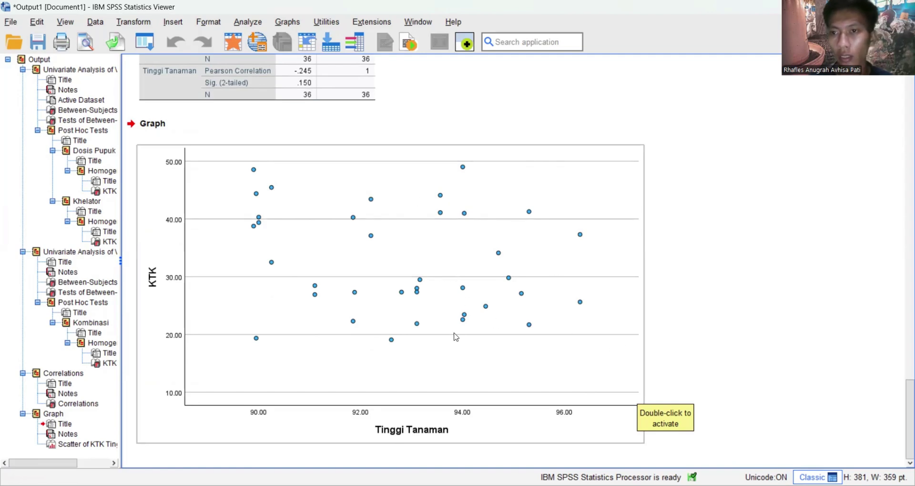
pyautogui.click(459, 300)
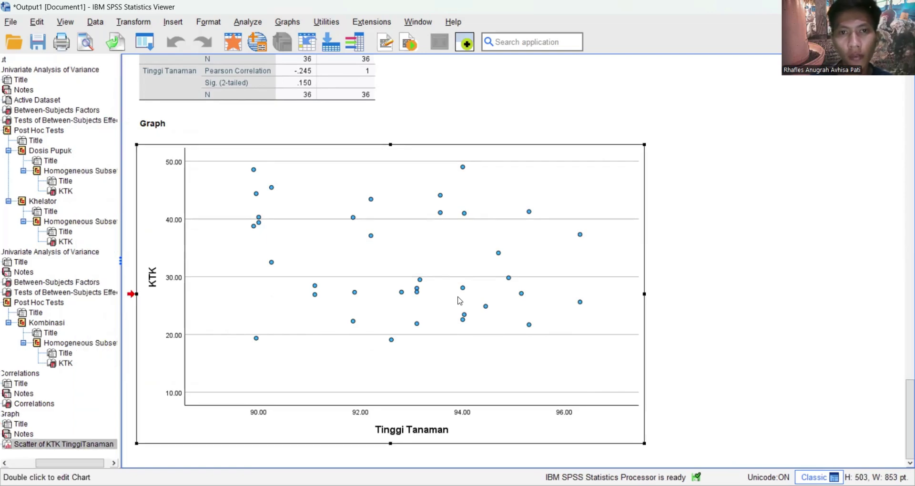
pyautogui.doubleClick(499, 301)
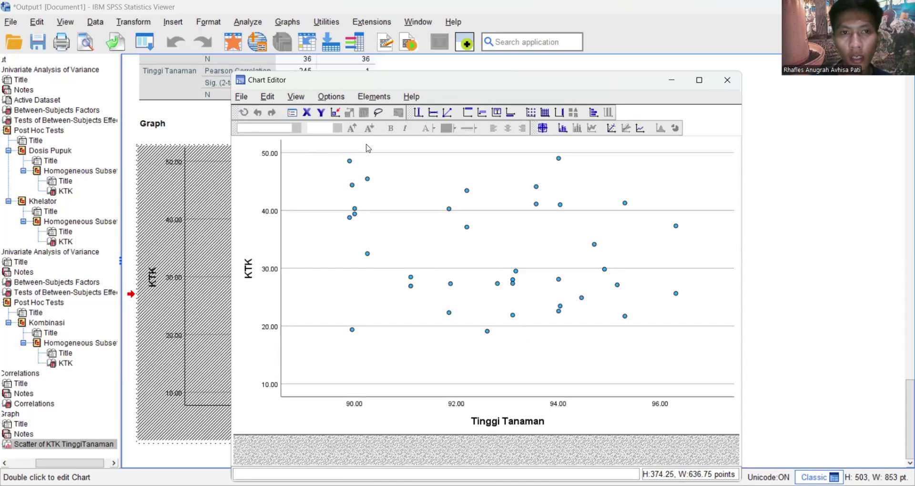
pyautogui.click(611, 128)
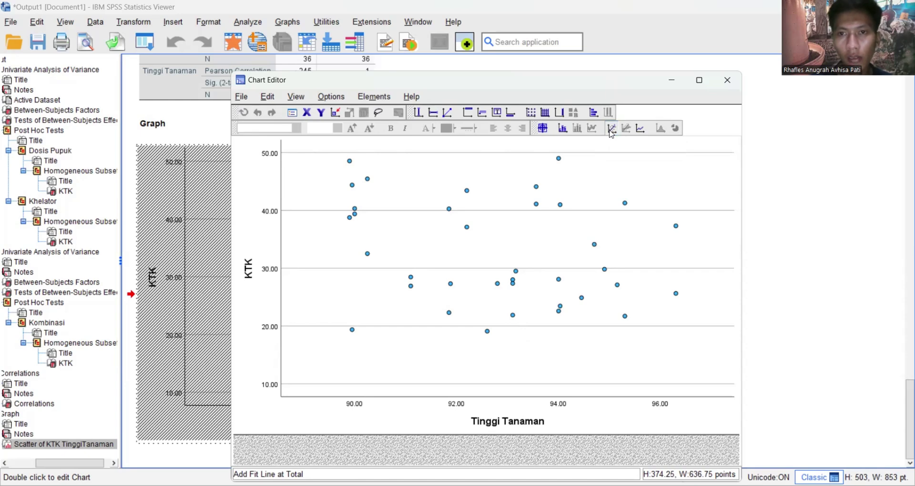
pyautogui.click(612, 129)
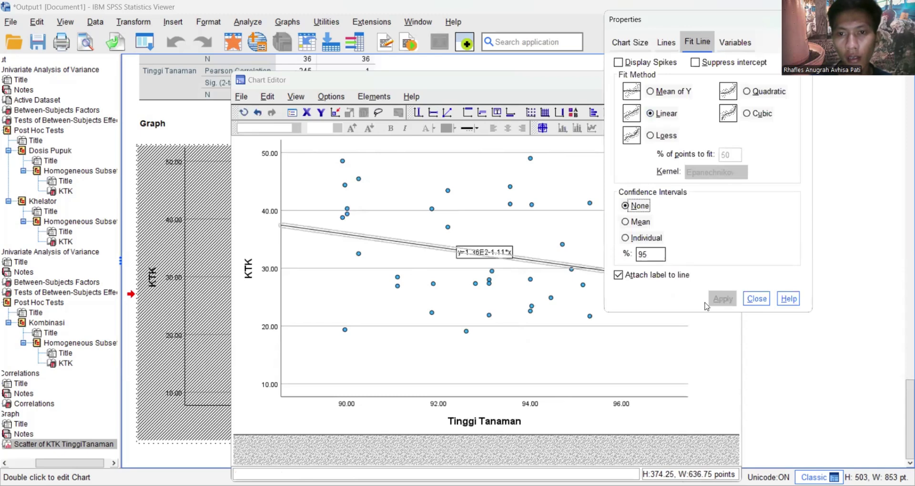
pyautogui.click(751, 301)
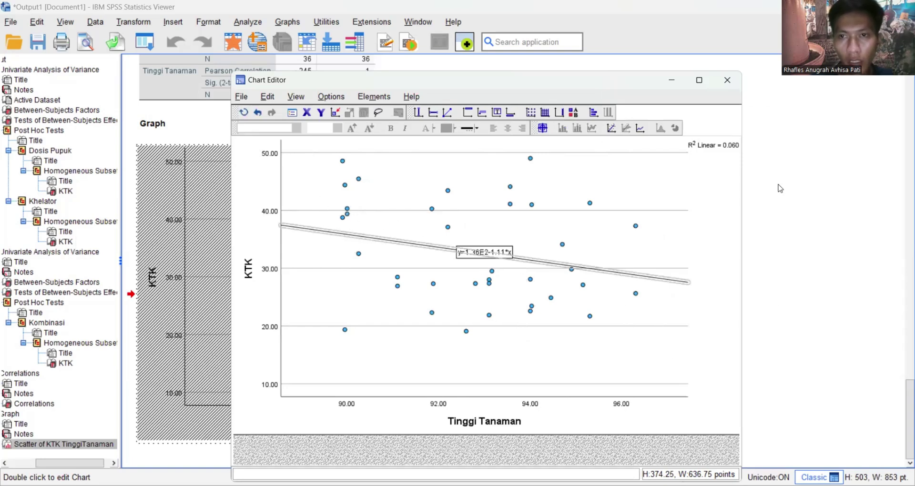
pyautogui.click(727, 81)
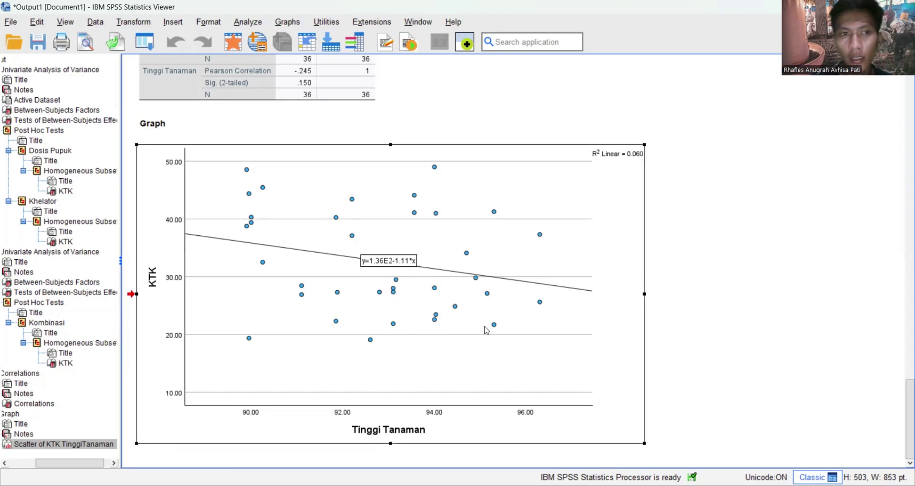
# Review the significance values for Dosis Pupuk, Khelator and their interaction in the first analysis's Tests of Between-Subjects Effects.
pyautogui.scroll(5, 683, 288)
pyautogui.scroll(15, 682, 288)
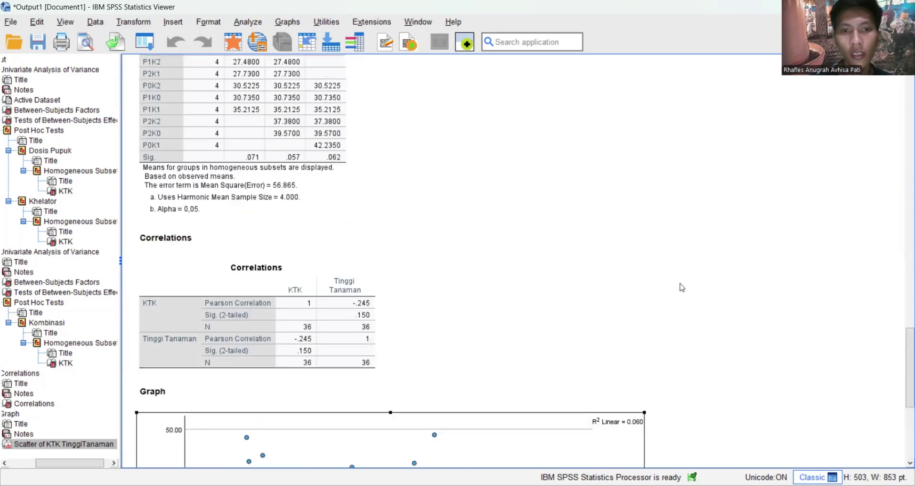
pyautogui.scroll(6, 683, 287)
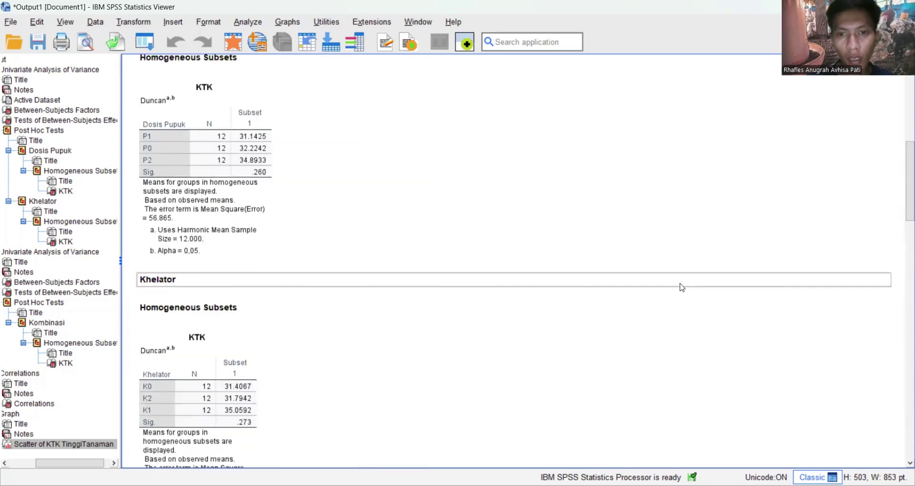
pyautogui.scroll(5, 683, 288)
pyautogui.scroll(1, 682, 288)
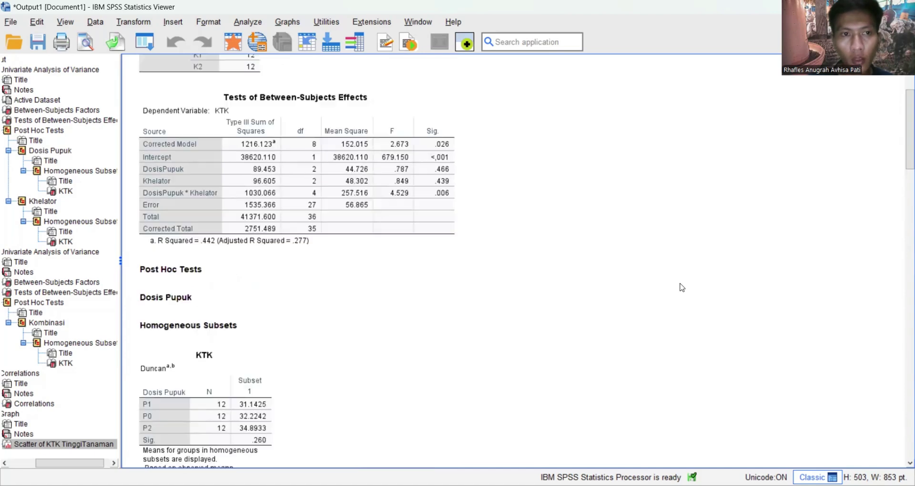
pyautogui.click(503, 217)
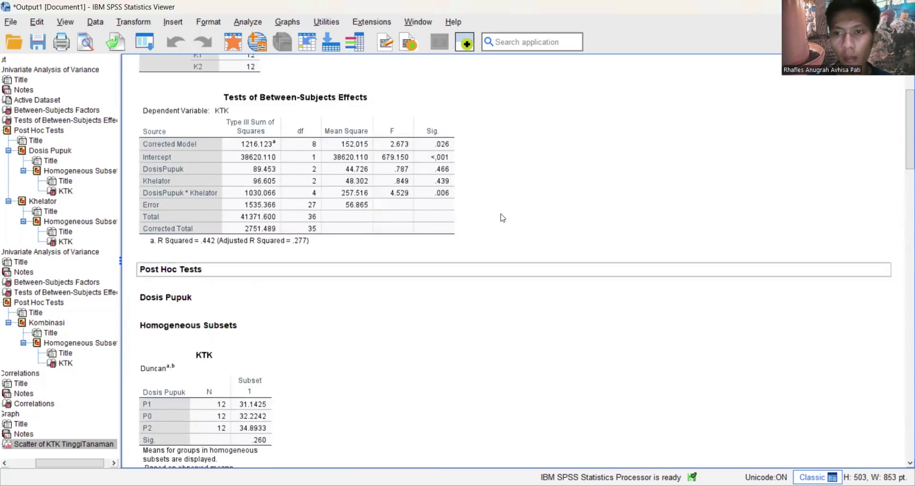
pyautogui.click(299, 176)
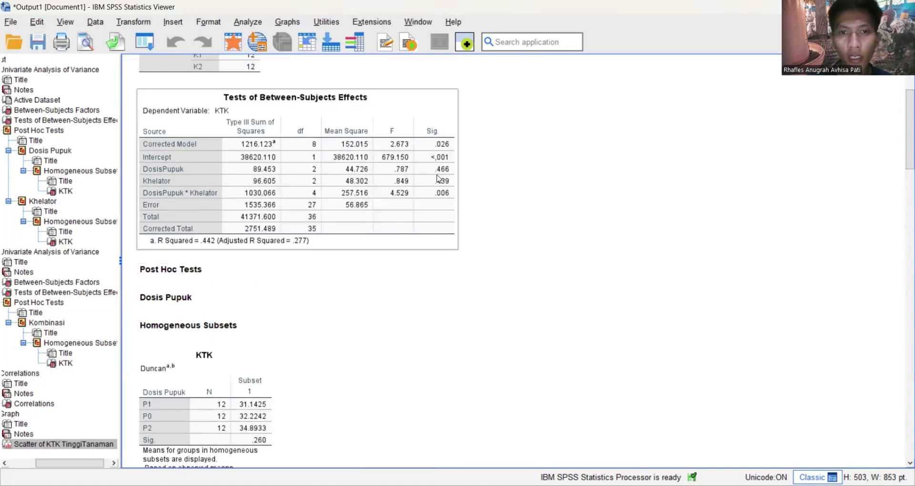
pyautogui.click(471, 187)
pyautogui.click(423, 175)
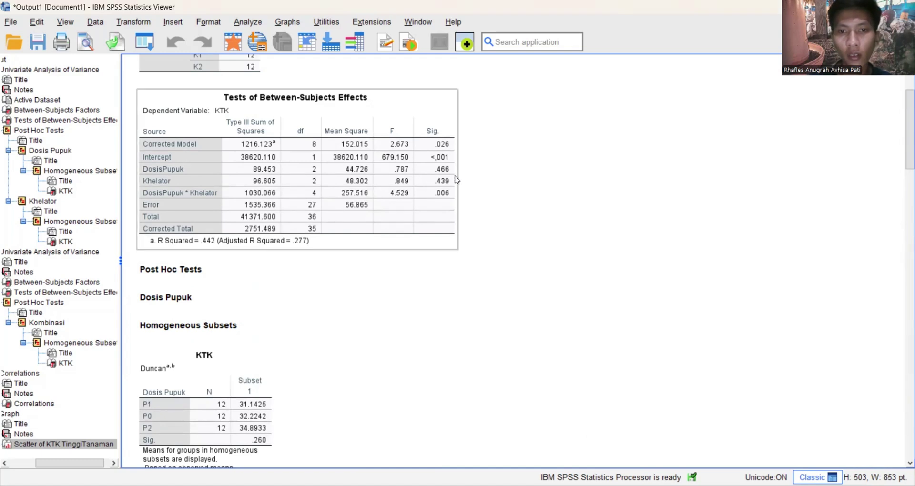
pyautogui.click(505, 177)
pyautogui.click(296, 172)
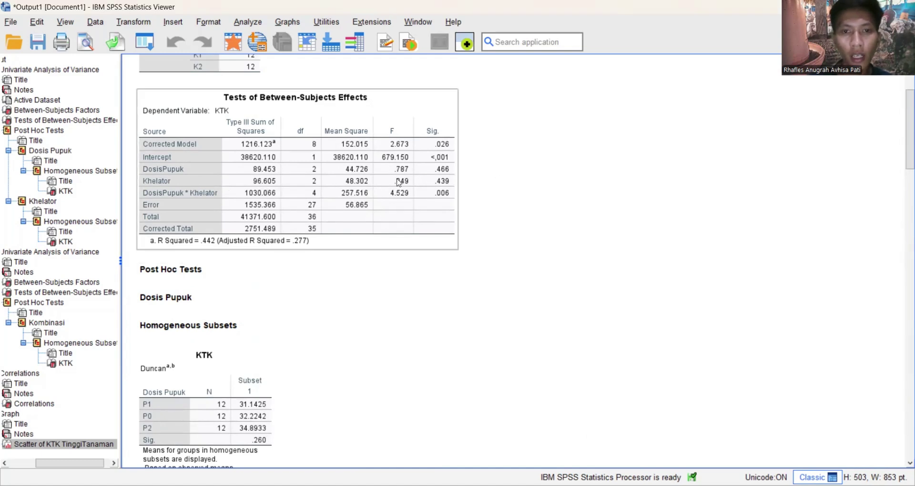
pyautogui.click(535, 195)
pyautogui.click(328, 202)
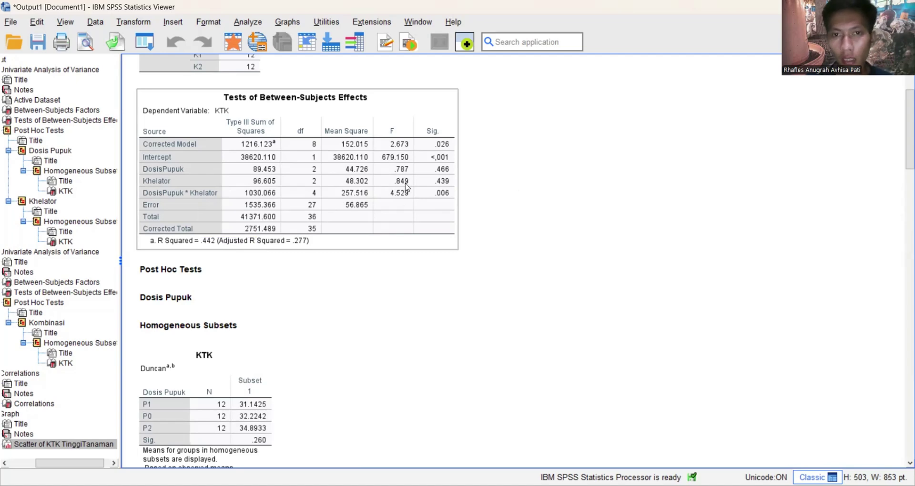
# Review the Duncan homogeneous subsets, the Kombinasi between-subjects effects, the KTK and Tinggi Tanaman correlation table, and the scatterplot's fit line.
pyautogui.click(499, 196)
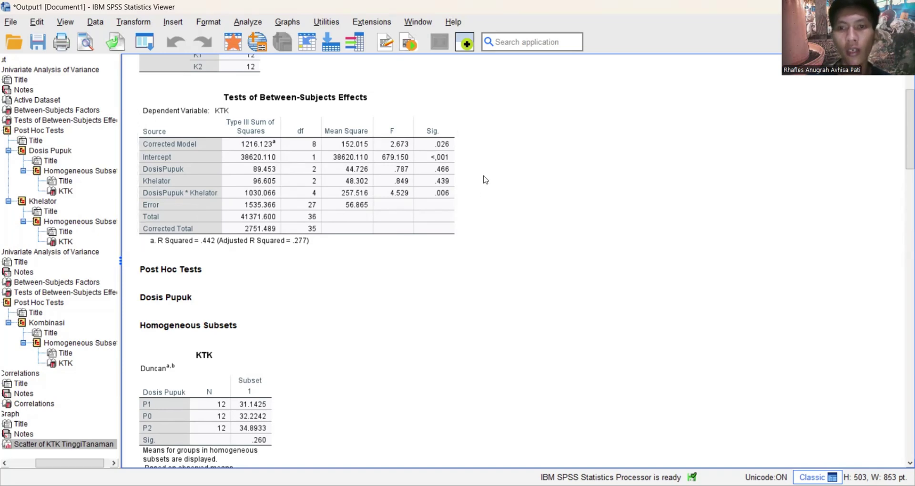
pyautogui.scroll(-10, 486, 180)
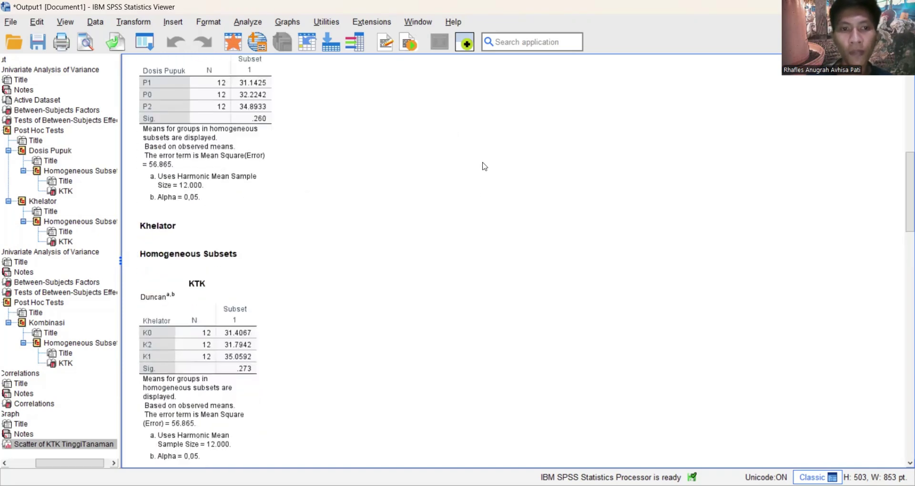
pyautogui.scroll(-7, 484, 166)
pyautogui.scroll(-10, 485, 166)
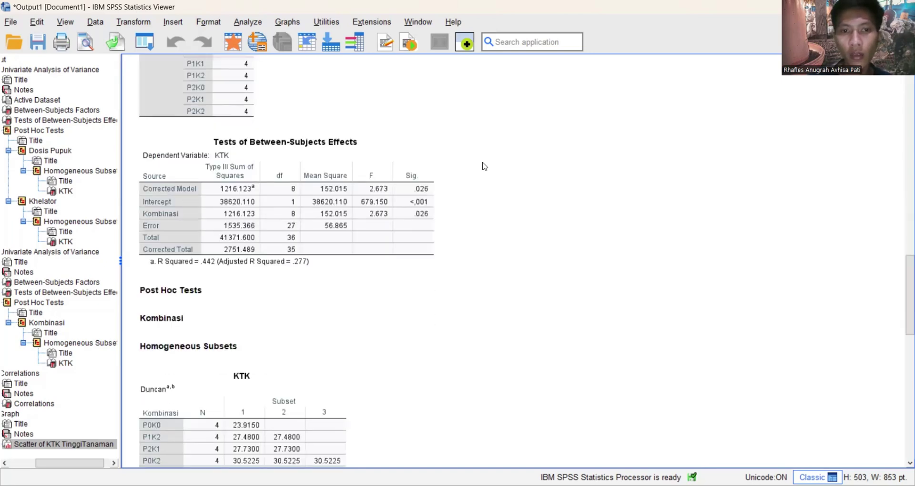
pyautogui.scroll(-8, 484, 166)
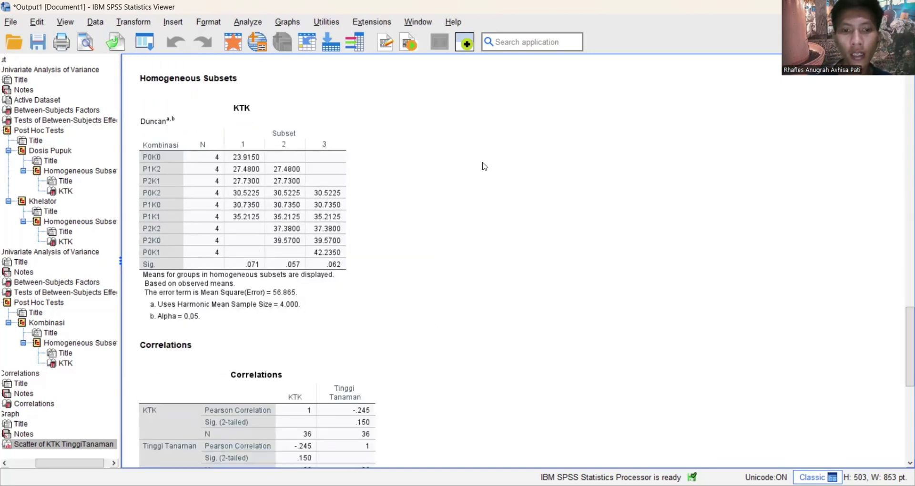
pyautogui.scroll(-7, 484, 166)
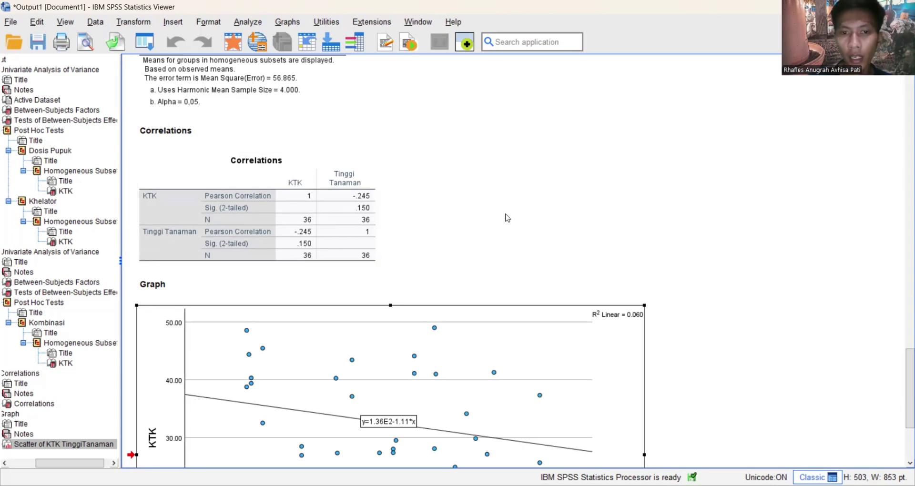
pyautogui.scroll(-3, 507, 218)
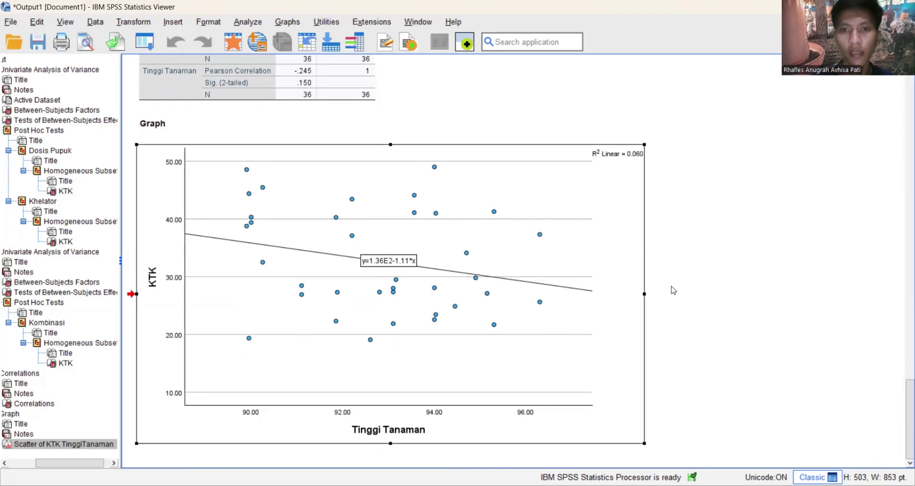
pyautogui.scroll(3, 485, 307)
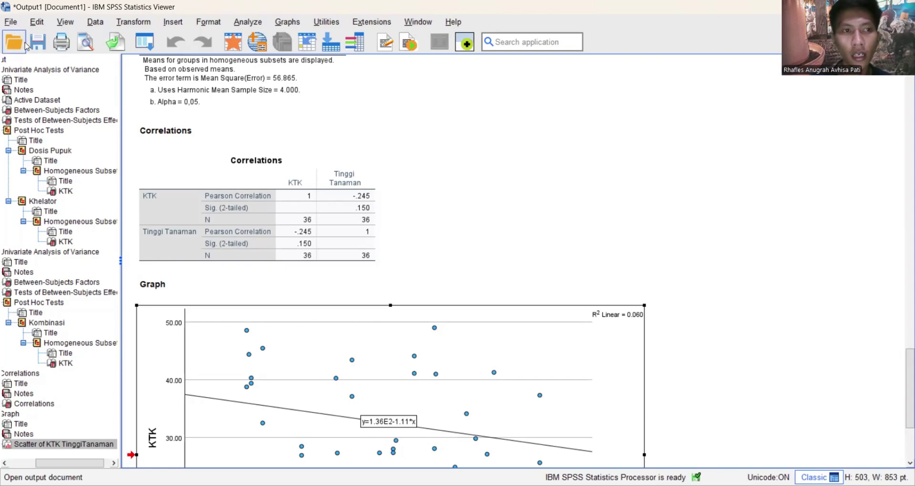
# Save the output as a Viewer file named ANALISIS ANOVA RANCOB in the RANCOB folder.
pyautogui.click(15, 24)
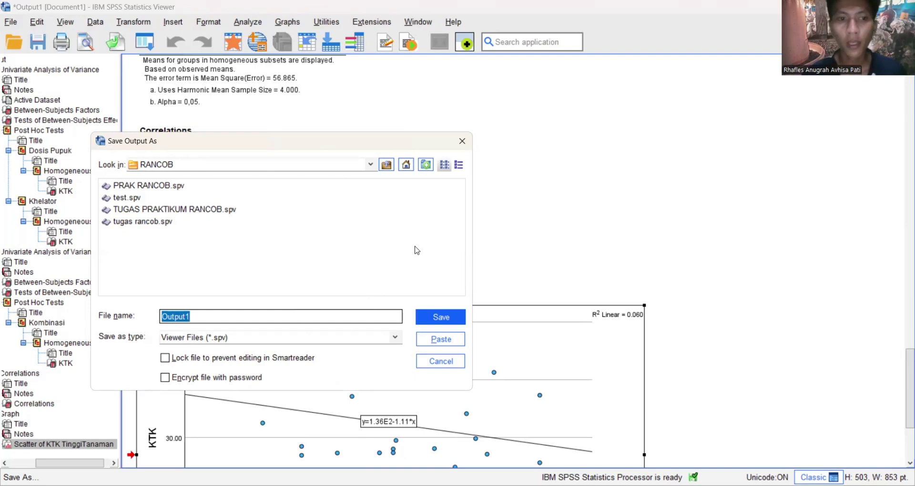
pyautogui.press('BackSpace')
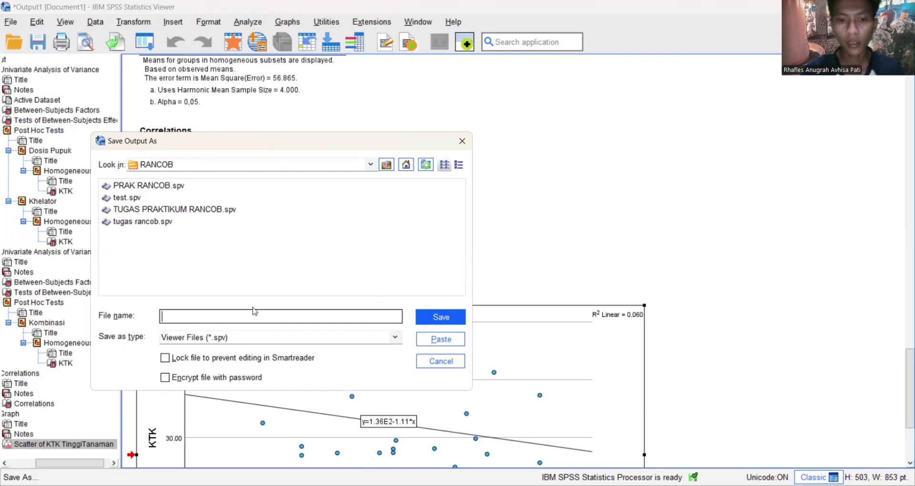
pyautogui.write('ANALISIS')
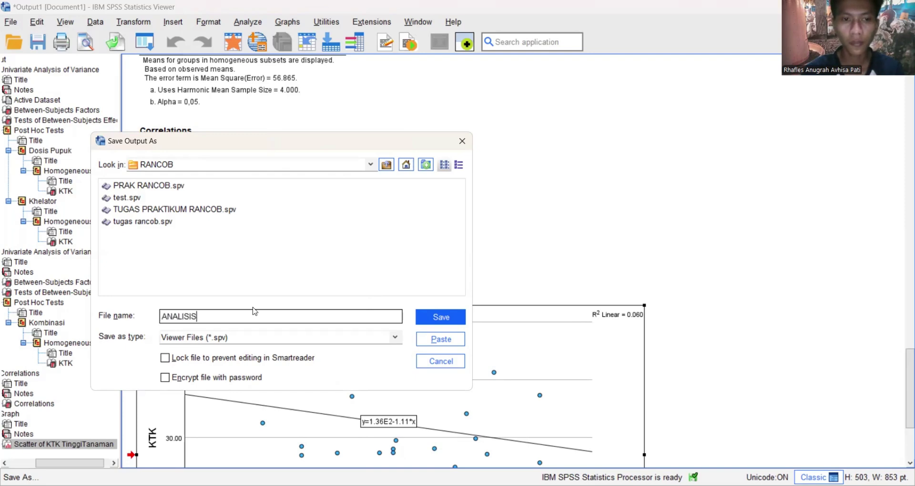
pyautogui.write(' ANOVA')
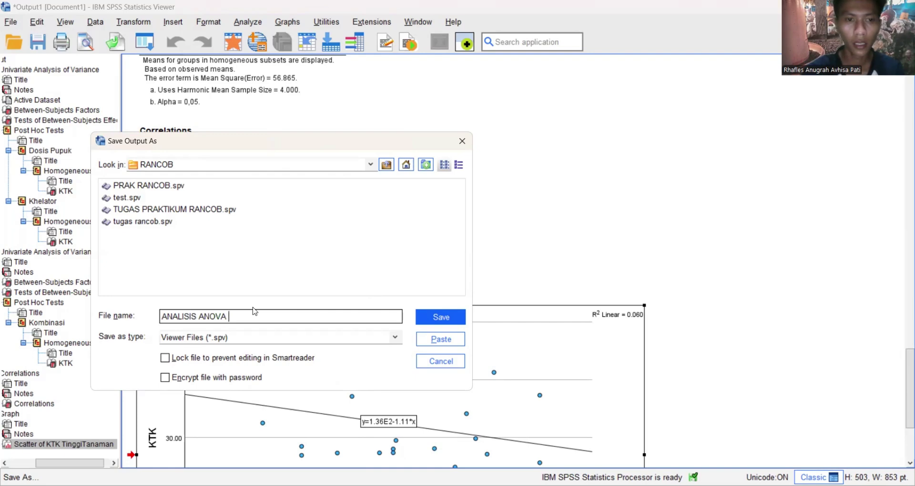
pyautogui.write(' RANCOB')
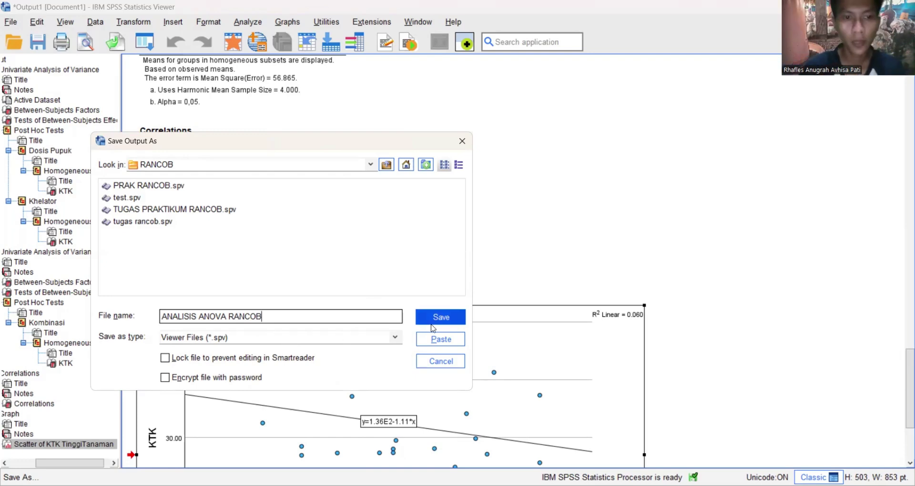
pyautogui.click(435, 323)
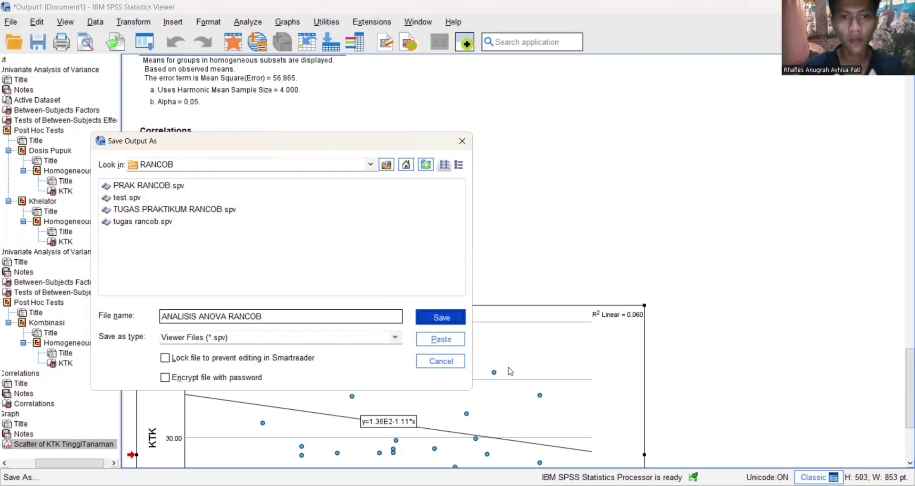
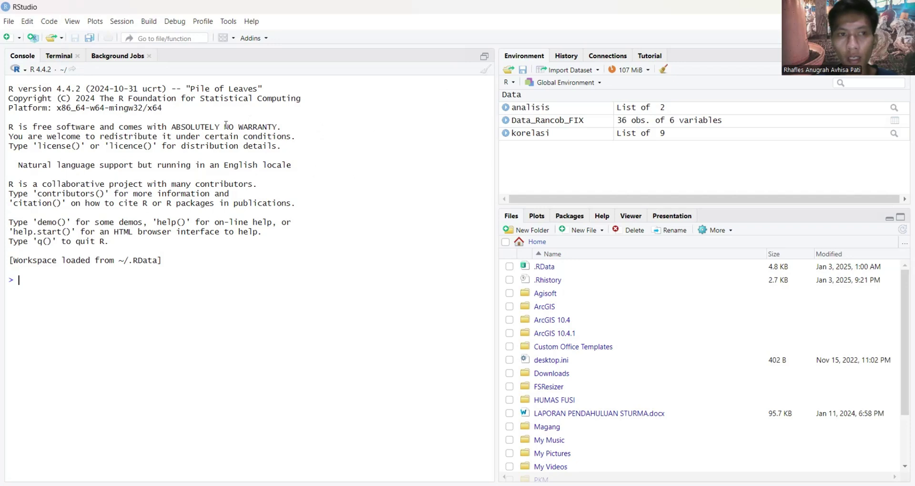
# Switch to RStudio and create a new blank R script.
pyautogui.click(8, 21)
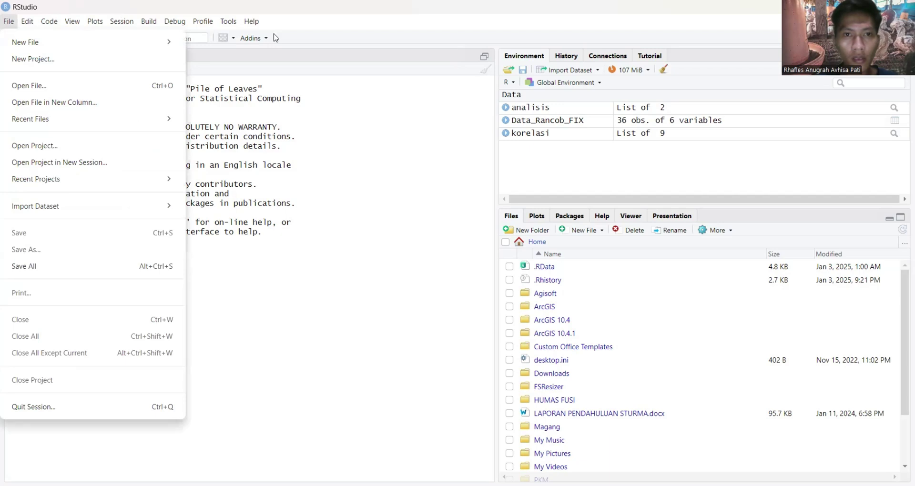
pyautogui.click(275, 38)
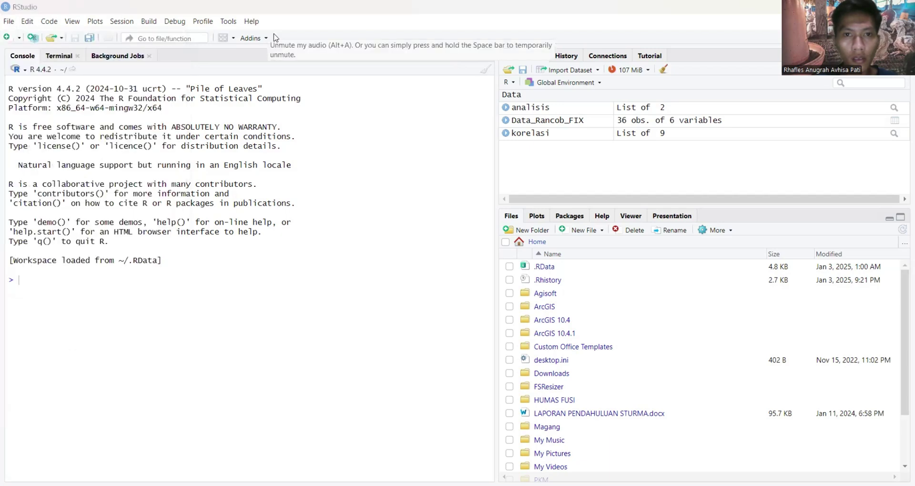
pyautogui.click(9, 22)
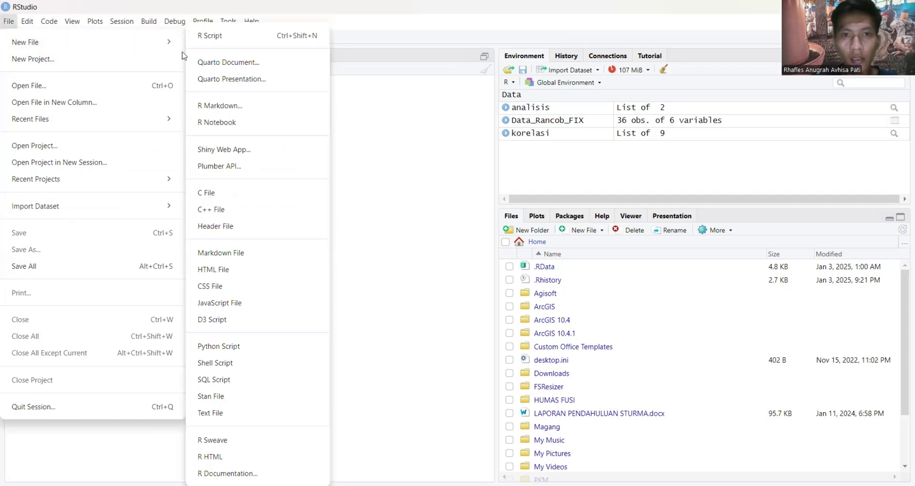
pyautogui.moveTo(171, 46)
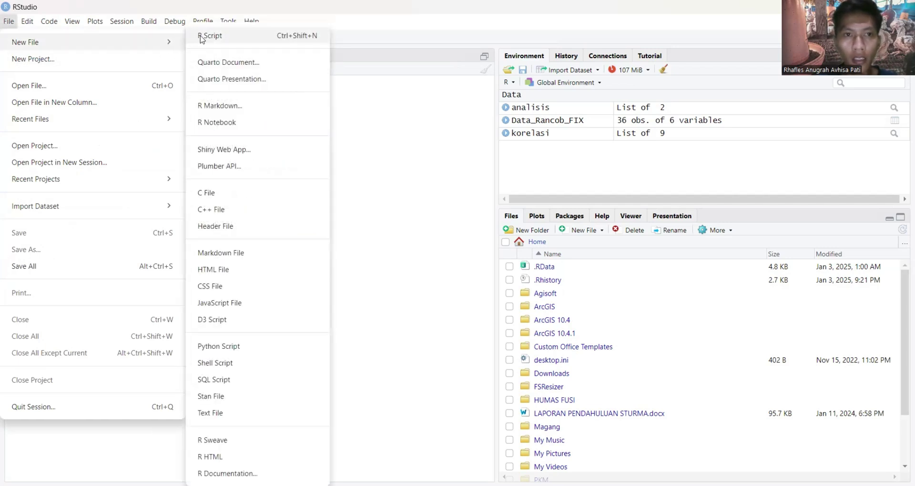
pyautogui.click(201, 40)
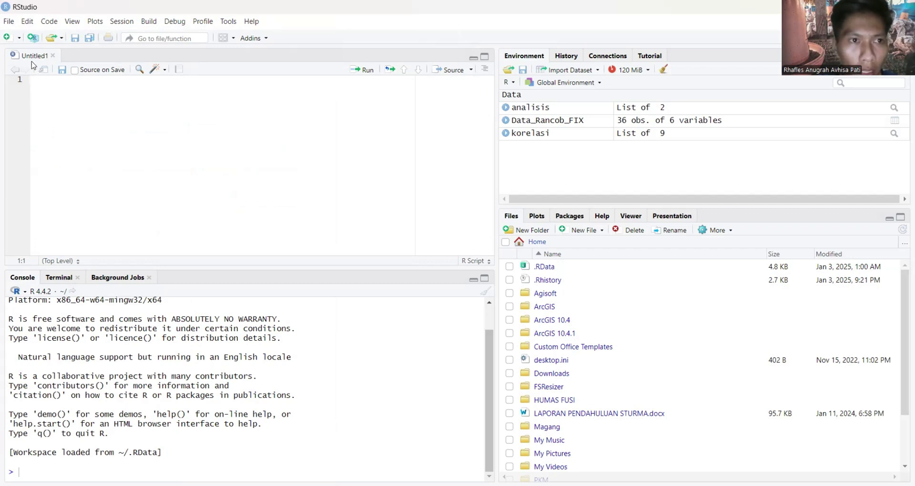
pyautogui.click(201, 195)
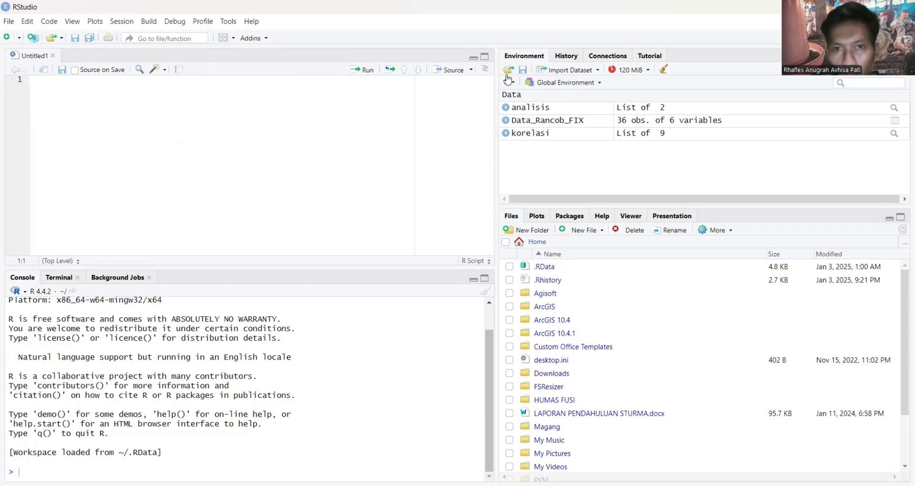
# Start an Excel dataset import and load the Data Rancob FIX workbook from the RANCOB folder into the preview.
pyautogui.click(580, 71)
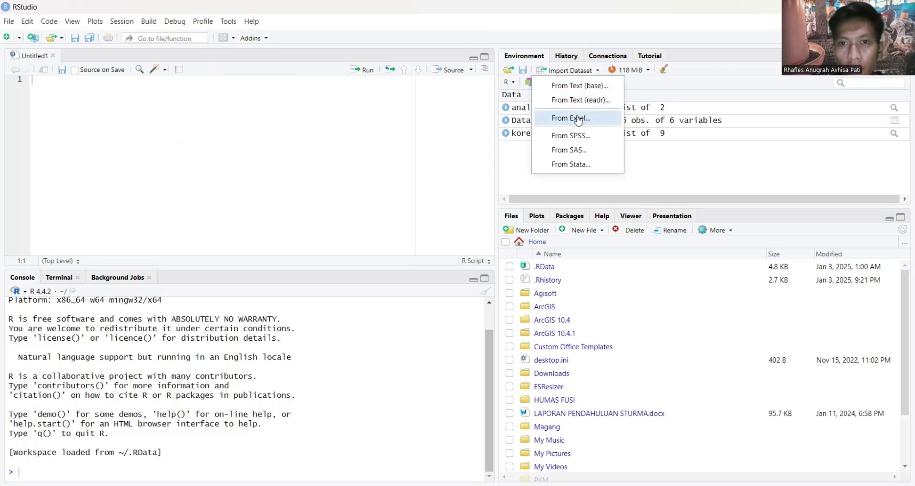
pyautogui.click(579, 119)
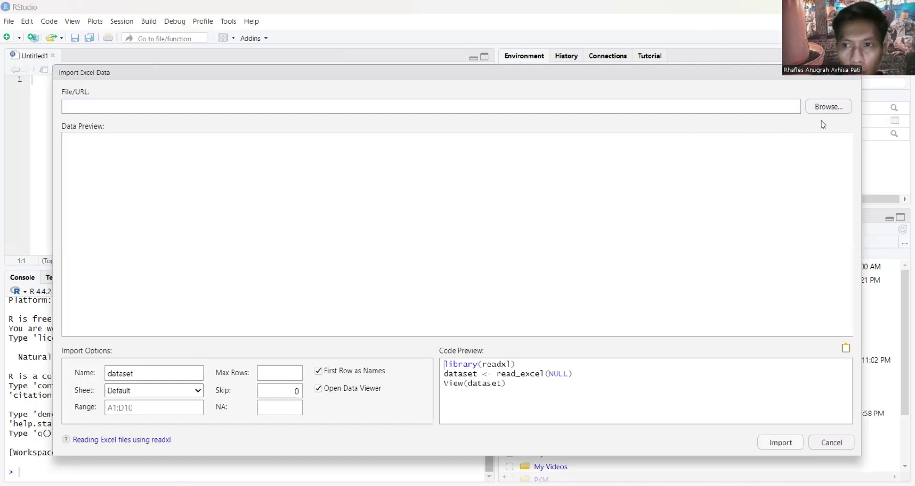
pyautogui.click(830, 108)
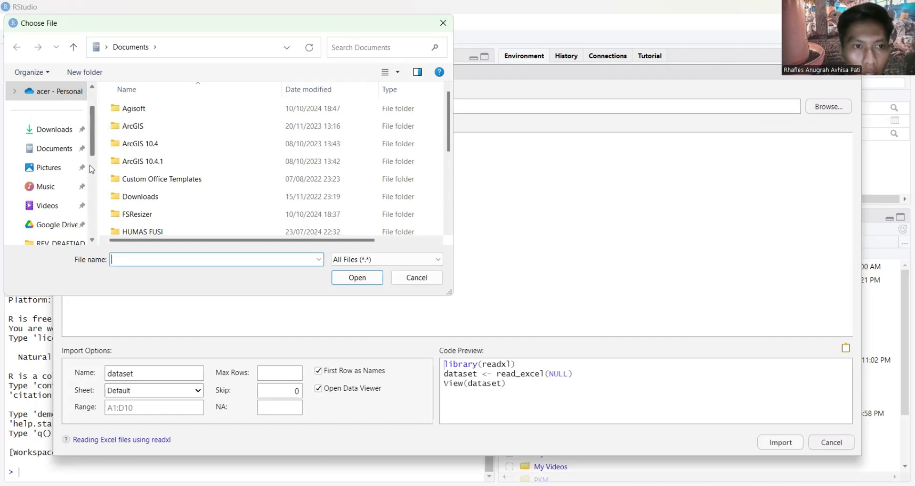
pyautogui.scroll(-2, 61, 184)
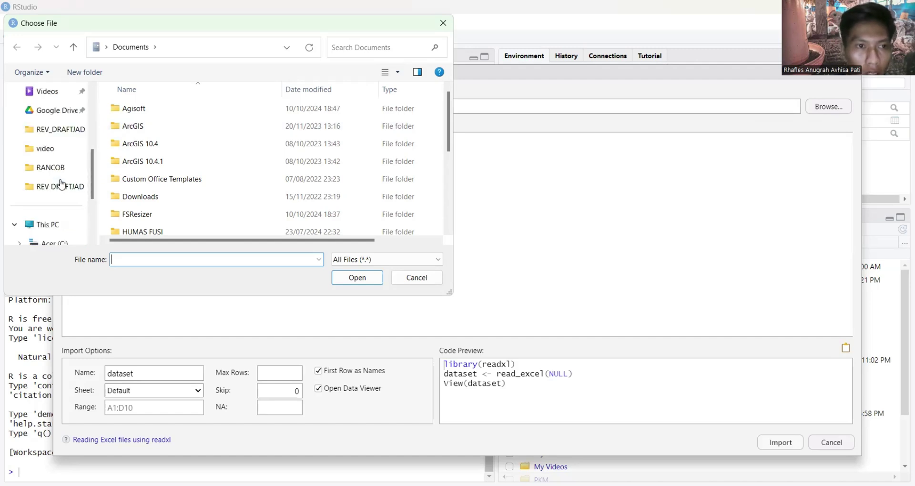
pyautogui.click(58, 168)
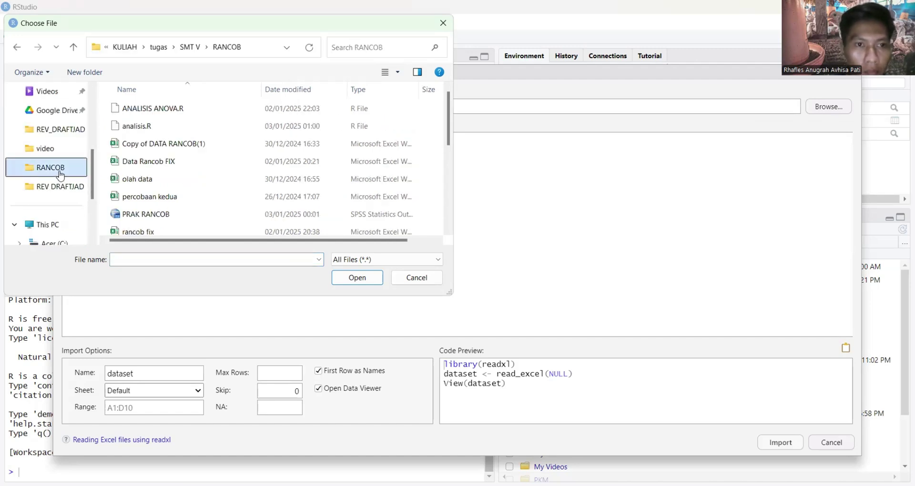
pyautogui.click(141, 165)
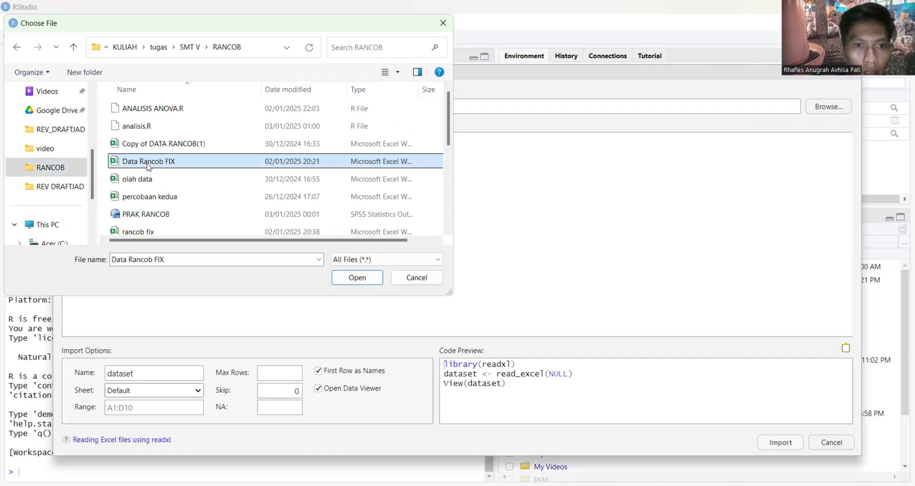
pyautogui.click(364, 282)
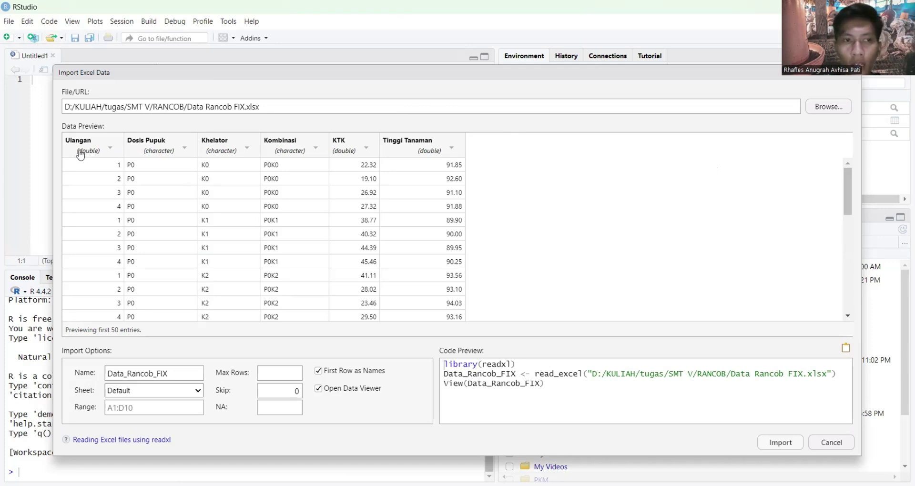
# Set the Ulangan column's type to Character and the import range to A1:F37.
pyautogui.click(110, 150)
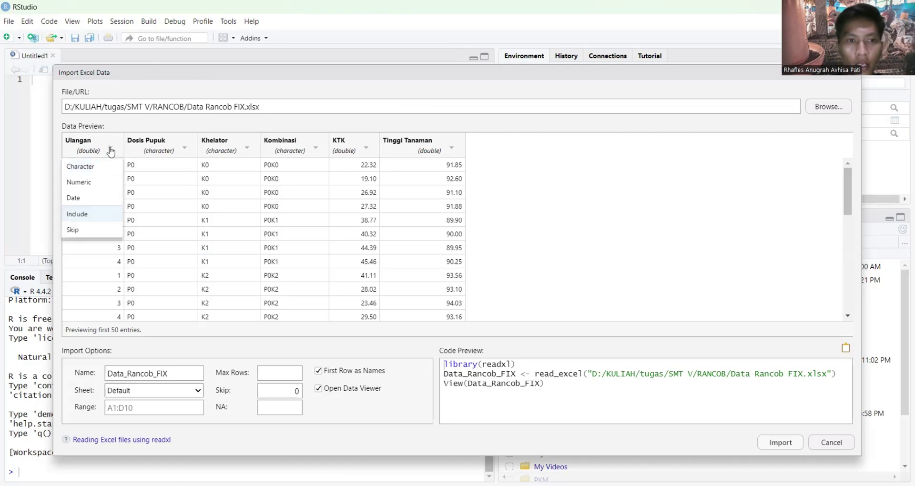
pyautogui.click(90, 171)
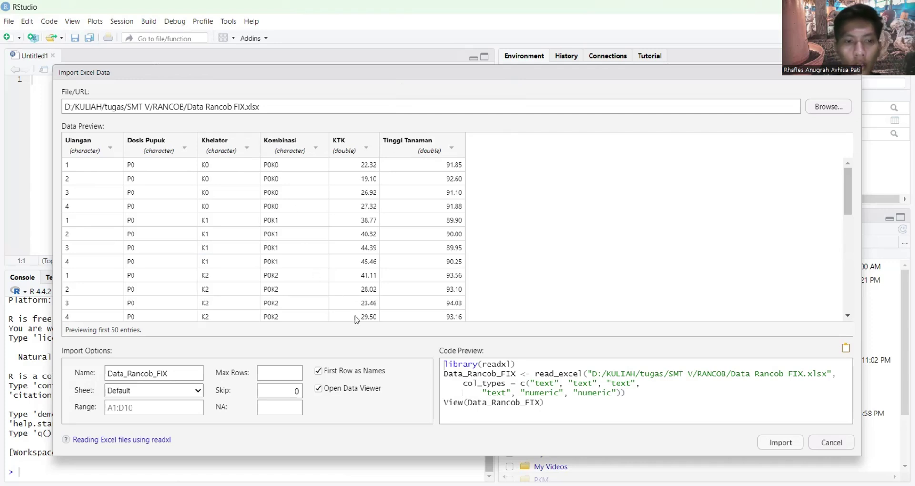
pyautogui.click(110, 407)
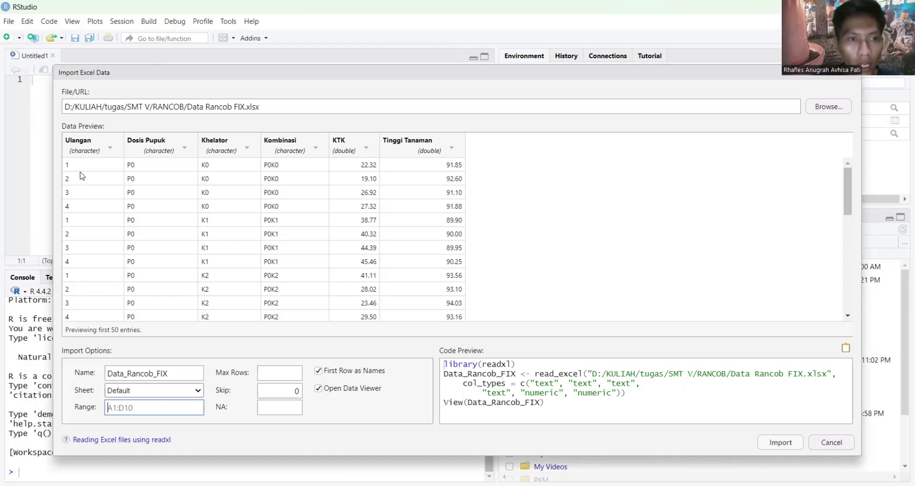
pyautogui.scroll(-8, 467, 240)
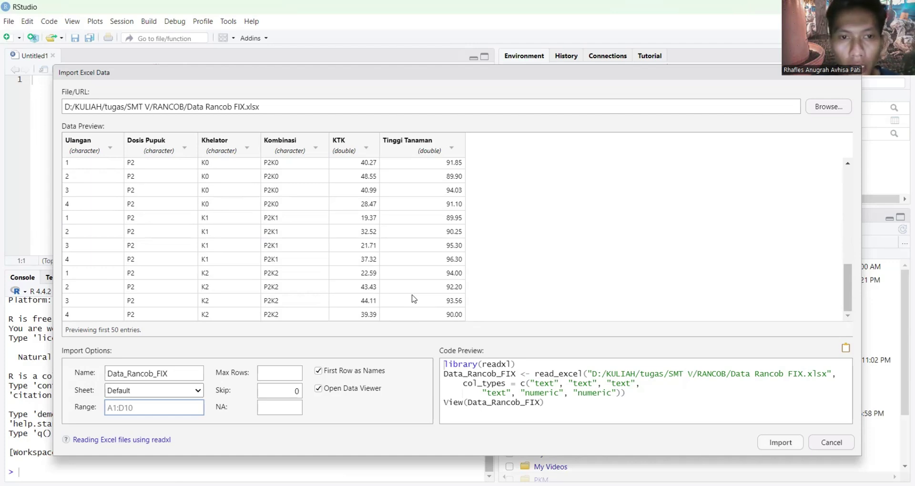
pyautogui.scroll(8, 415, 299)
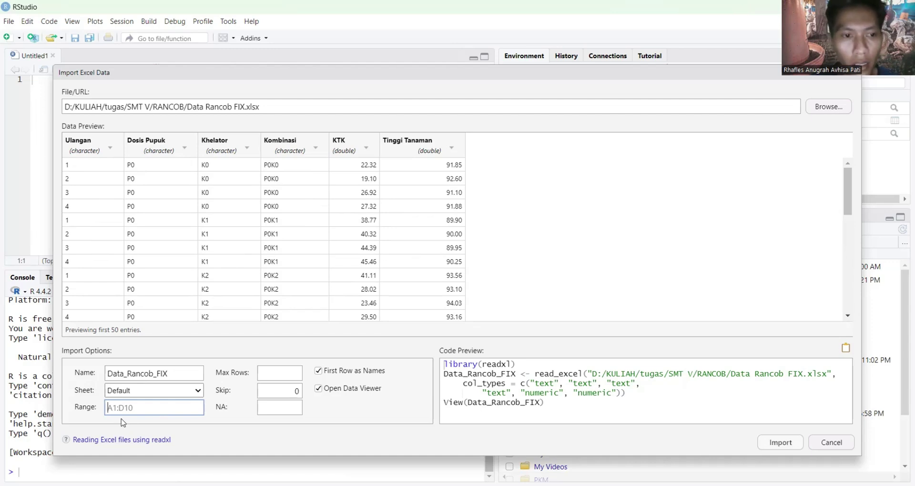
pyautogui.write('A1:')
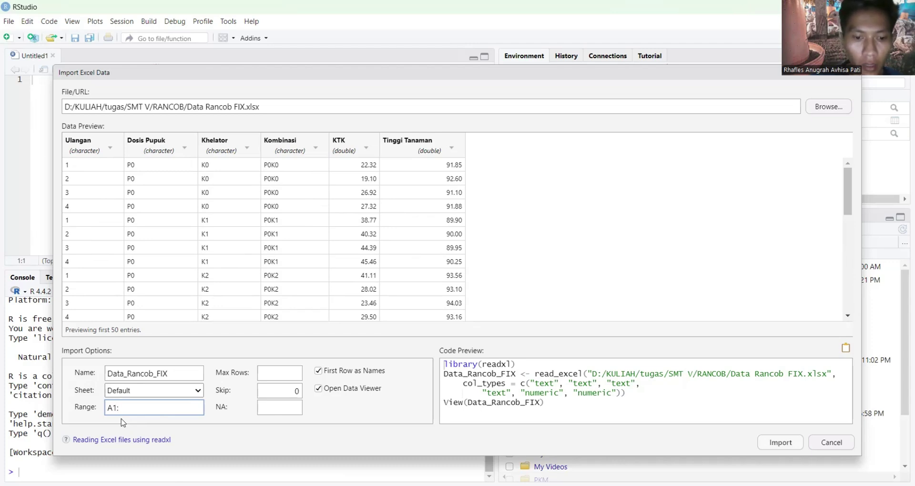
pyautogui.write('F3')
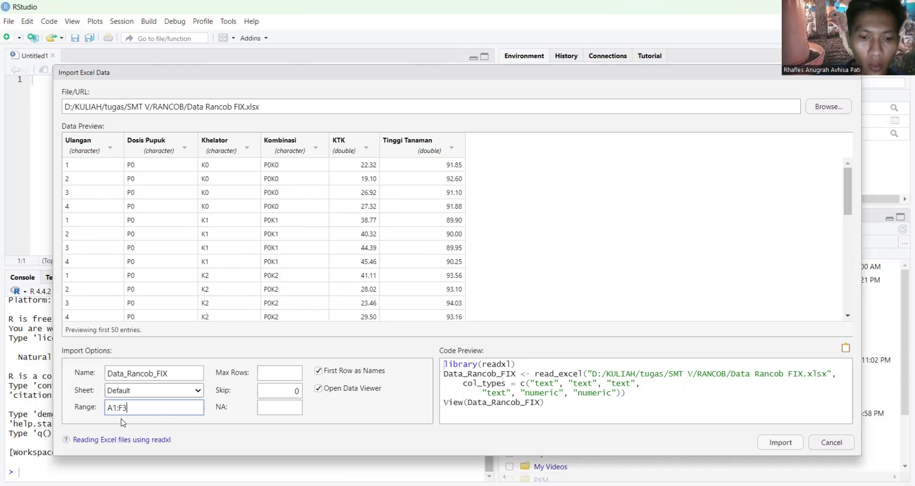
pyautogui.write('7')
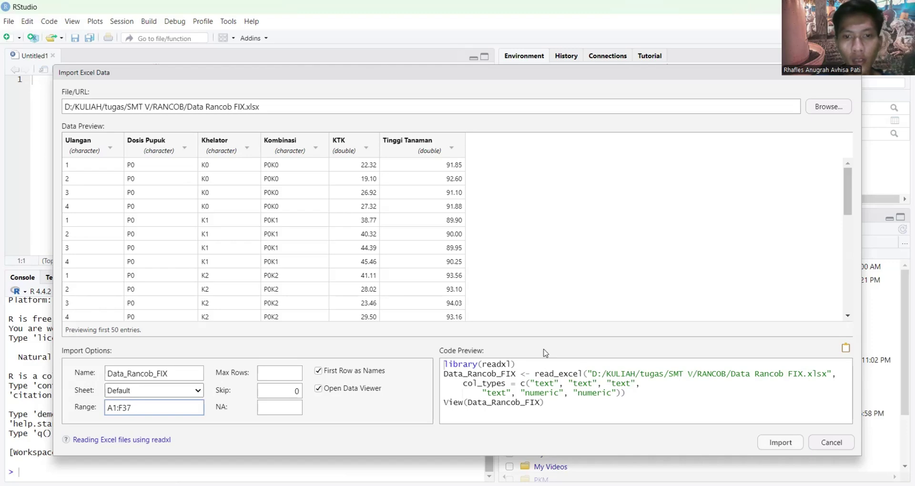
# Import the Data_Rancob_FIX dataset with the configured options and look through its rows in the data viewer.
pyautogui.click(780, 447)
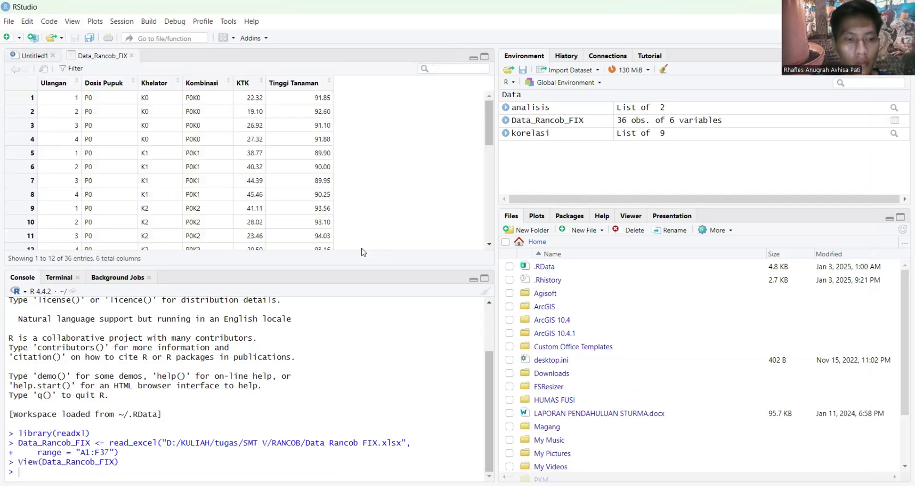
pyautogui.scroll(-8, 223, 168)
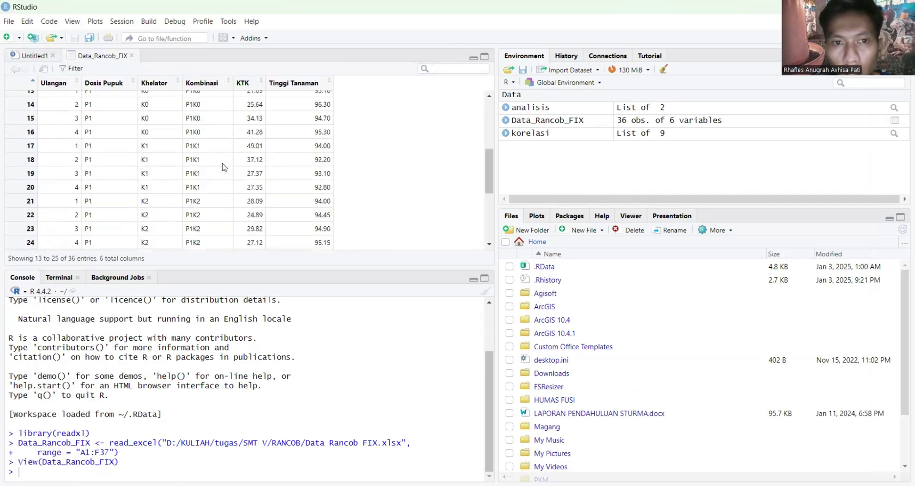
pyautogui.scroll(8, 223, 168)
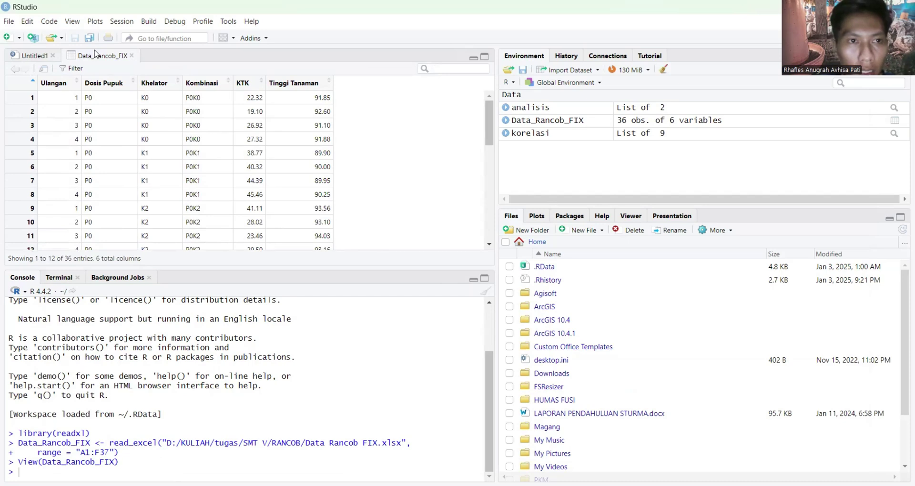
# Write library(doebioresearch) on the first line of the untitled script and run it.
pyautogui.click(34, 57)
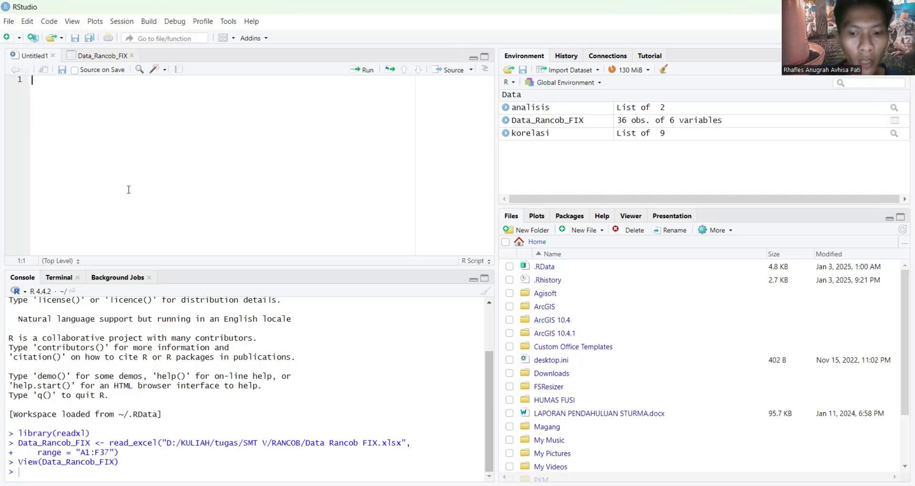
pyautogui.write('libra')
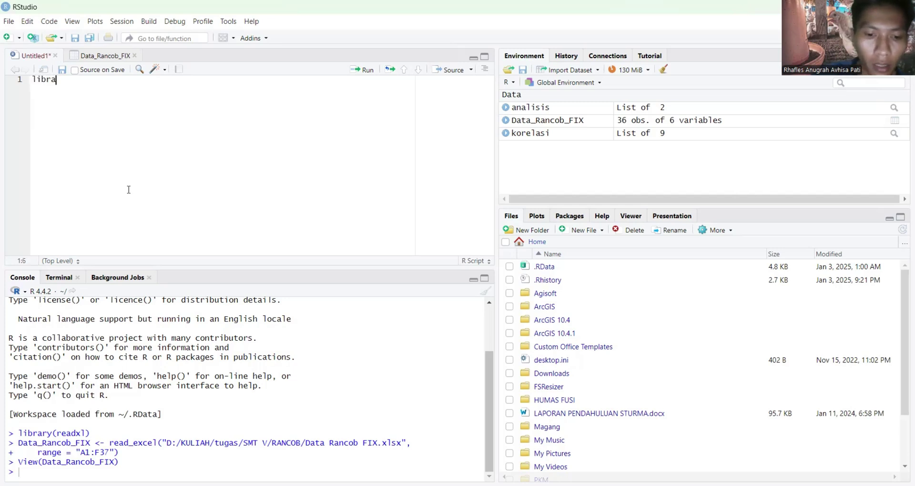
pyautogui.write('ry')
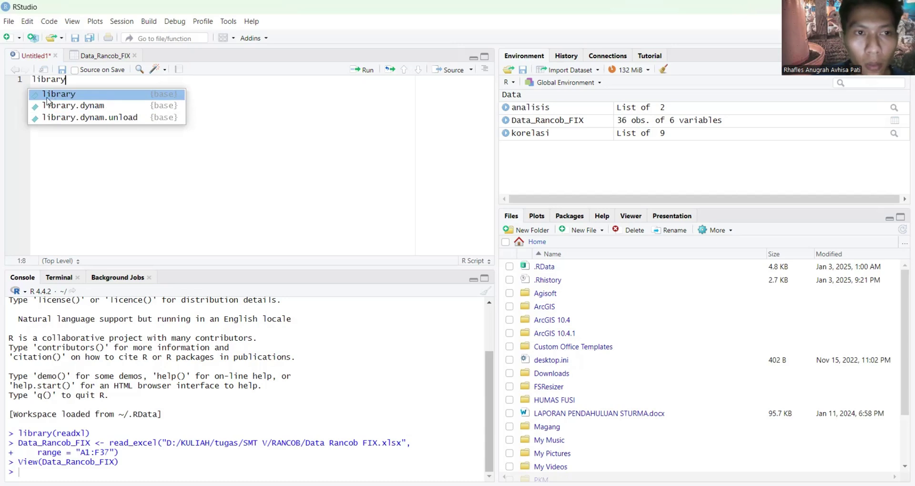
pyautogui.moveTo(55, 99)
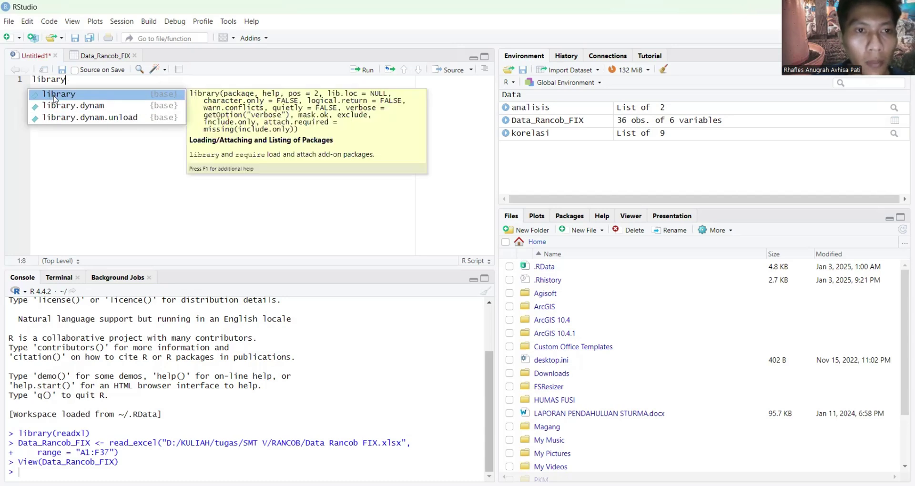
pyautogui.click(54, 95)
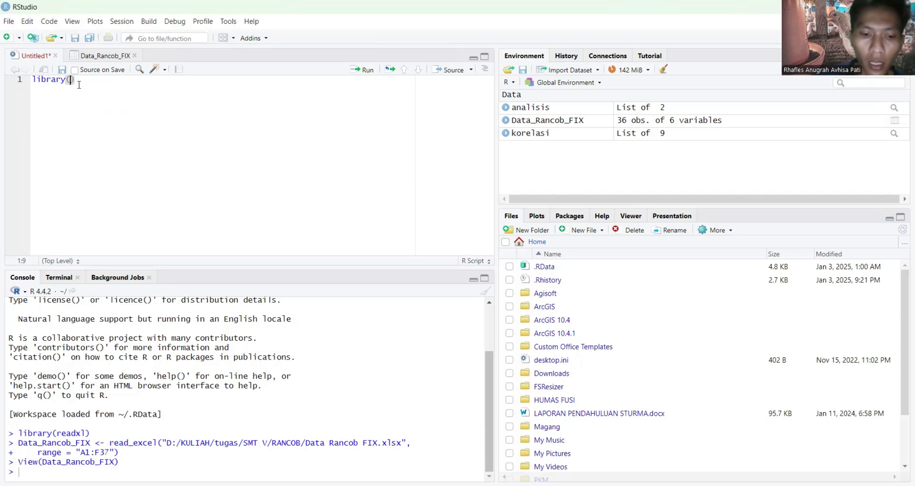
pyautogui.write('doe')
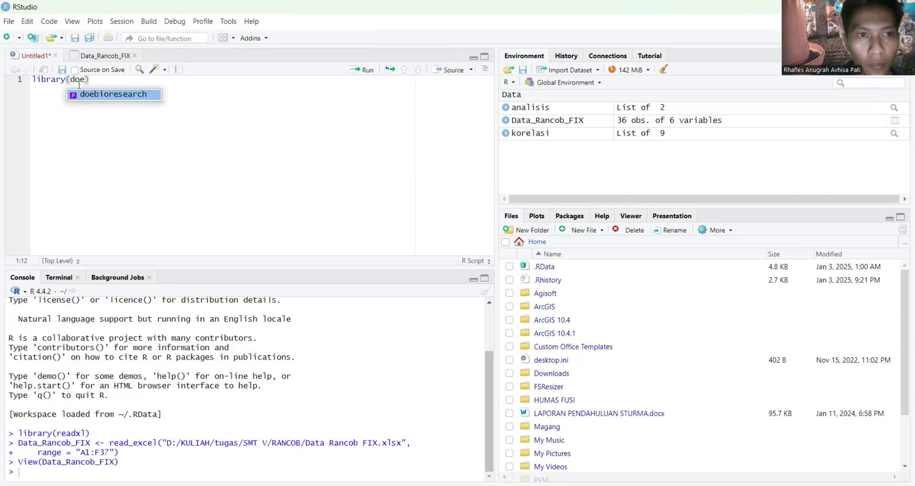
pyautogui.click(101, 94)
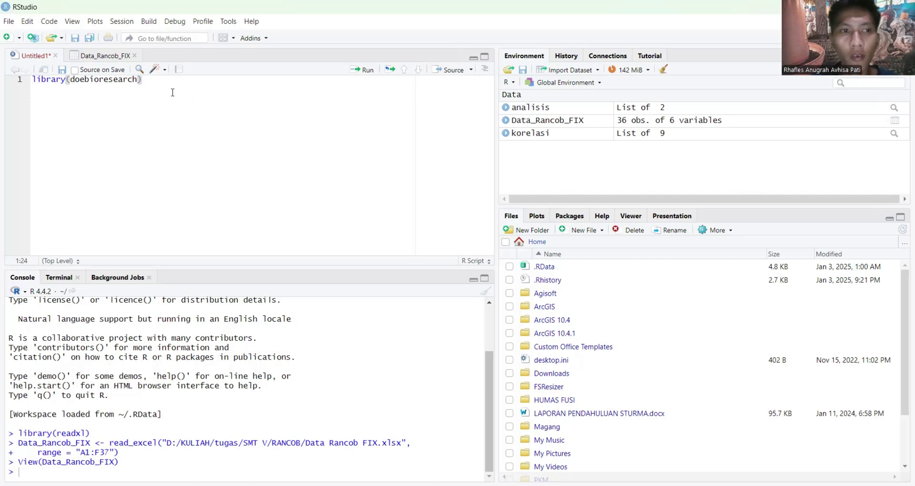
pyautogui.click(361, 70)
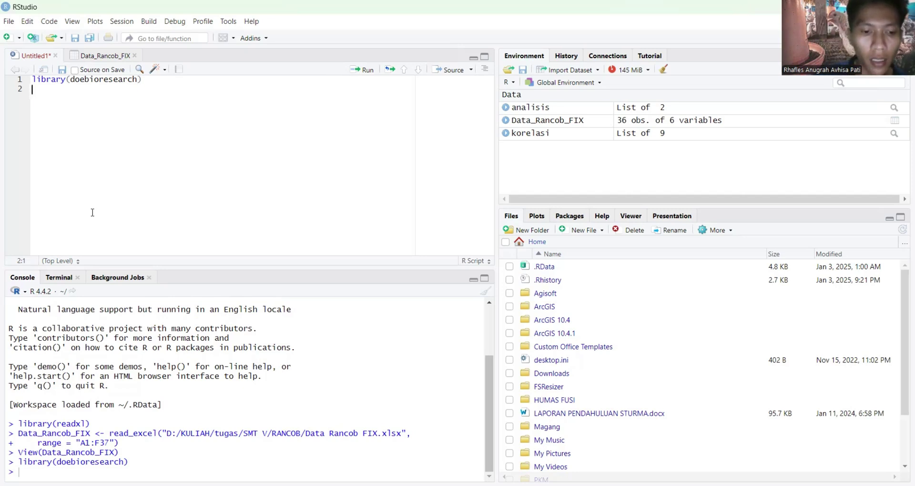
# On line 2 of the script, assign a frbd2fact() call to the variable analisis.
pyautogui.write('anali')
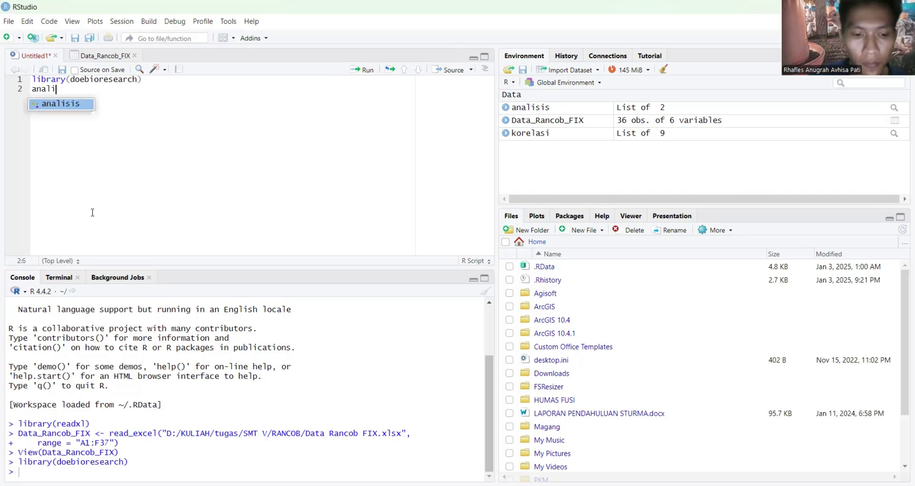
pyautogui.write('s')
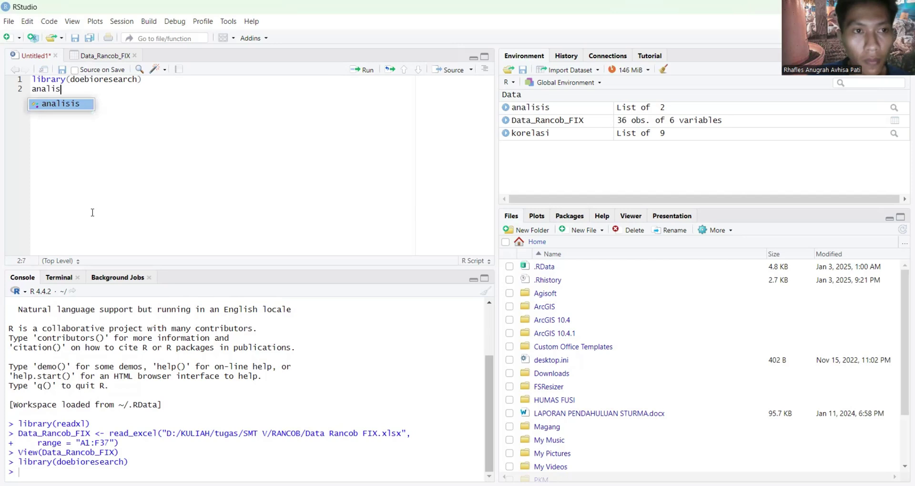
pyautogui.click(85, 104)
pyautogui.write('<')
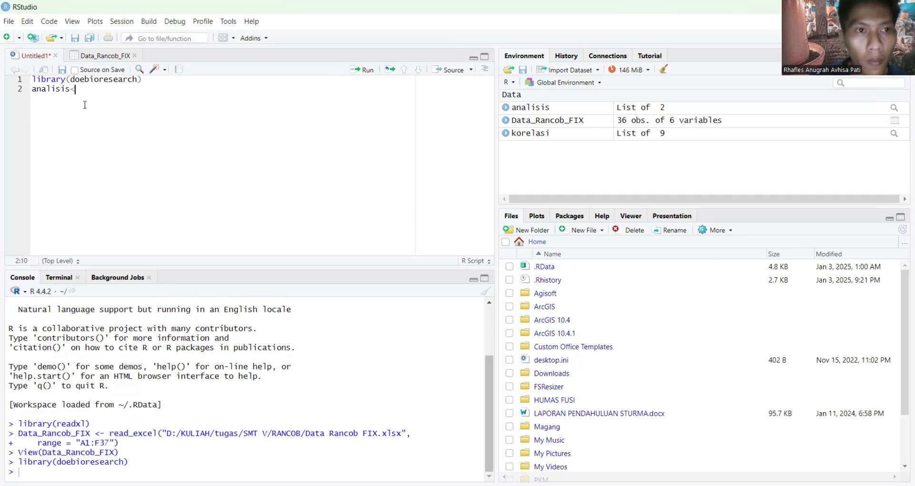
pyautogui.write('-')
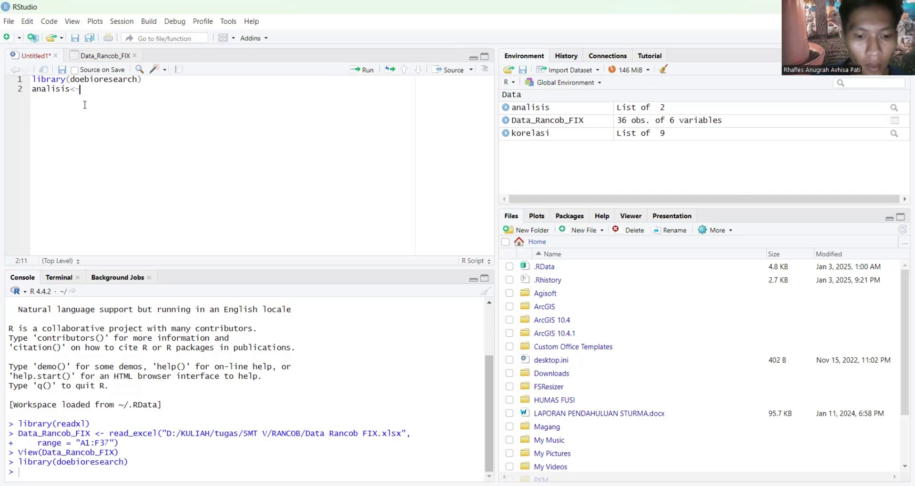
pyautogui.write('f')
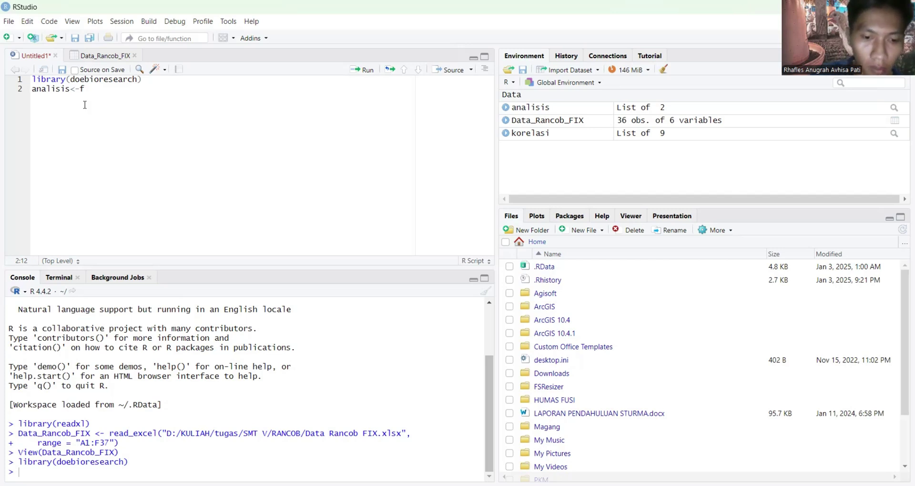
pyautogui.write('rb')
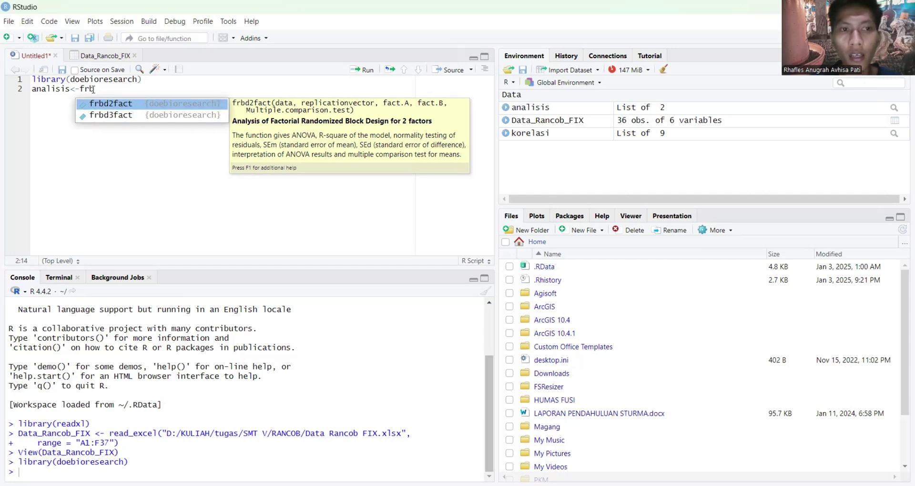
pyautogui.click(123, 107)
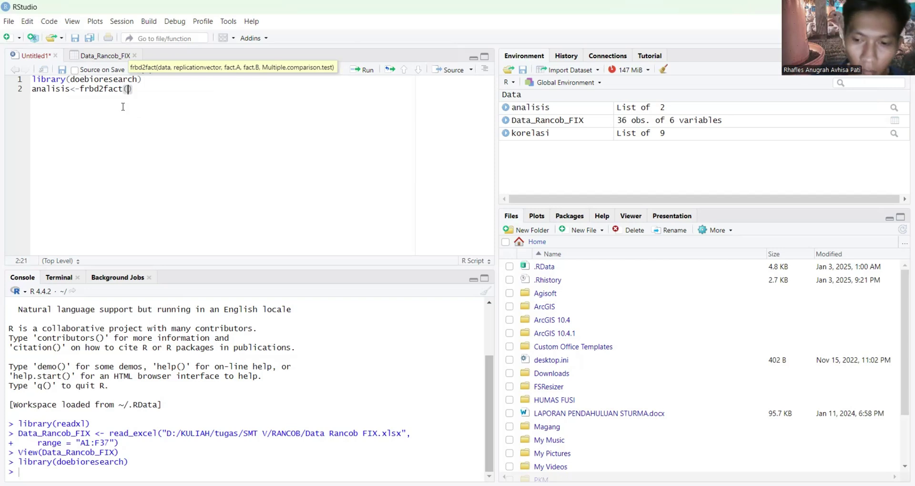
# Enter Data_Rancob_FIX[5:6] as the data argument of frbd2fact and check those column positions in the dataset view.
pyautogui.write('[')
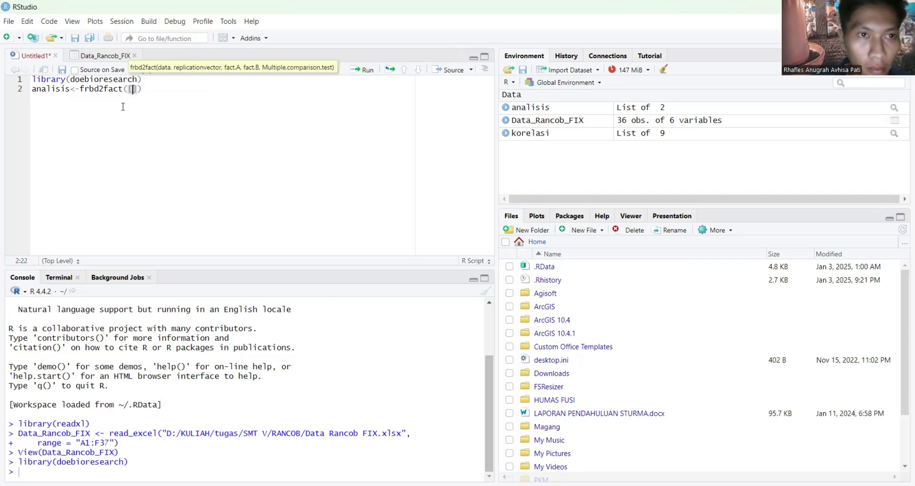
pyautogui.press('BackSpace')
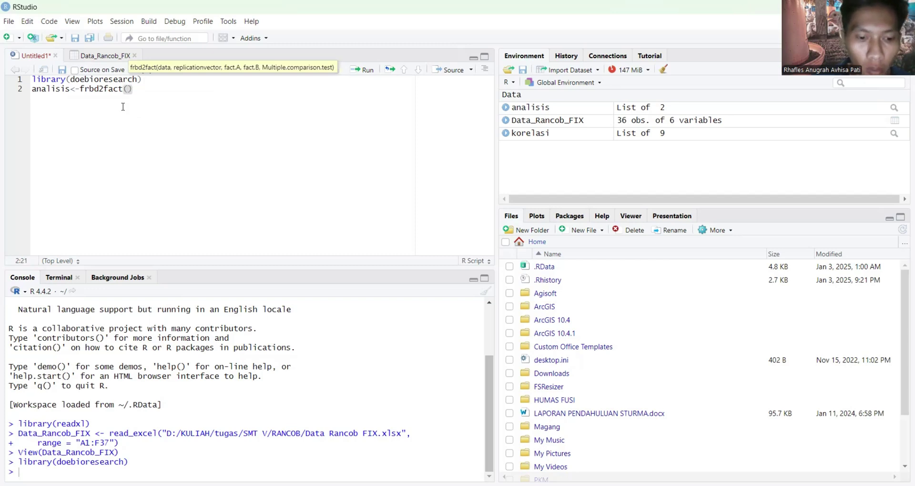
pyautogui.write('data')
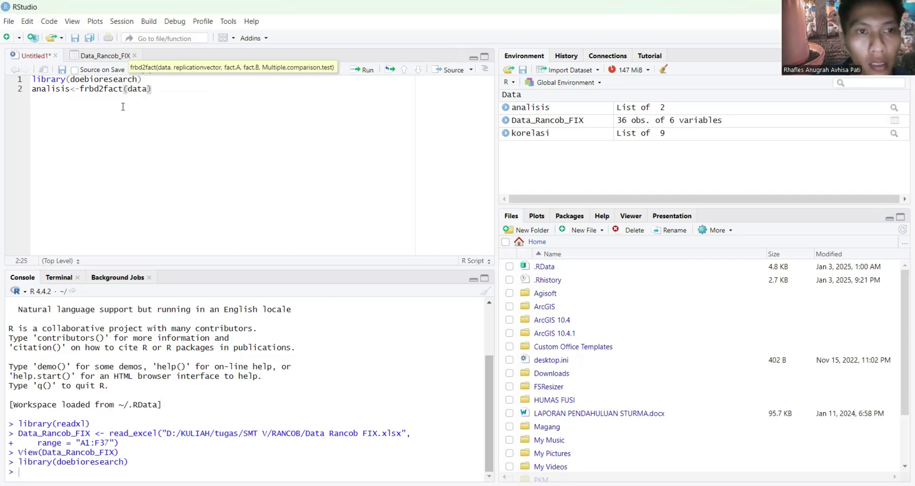
pyautogui.press('Tab')
pyautogui.press('Down')
pyautogui.press('Down')
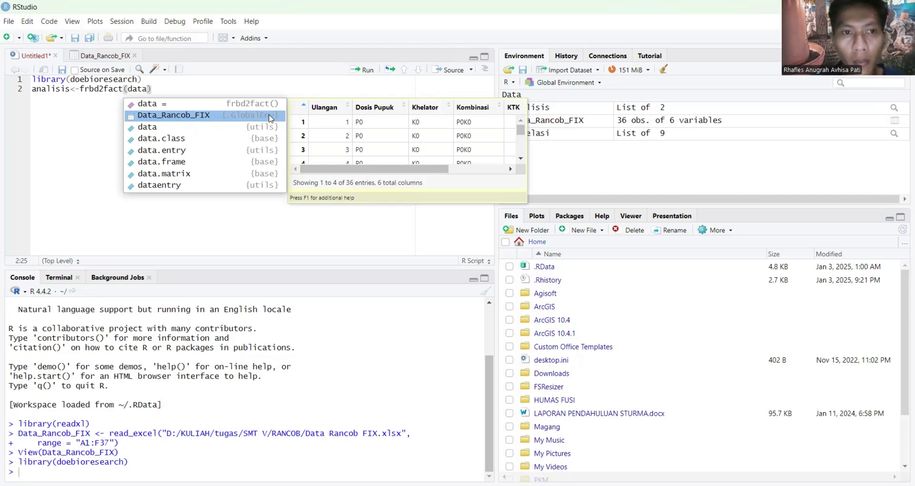
pyautogui.click(189, 114)
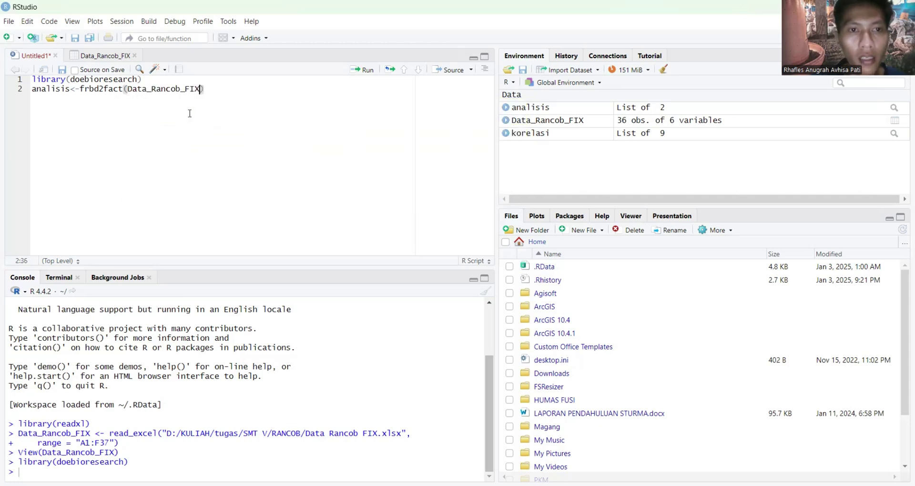
pyautogui.write('[')
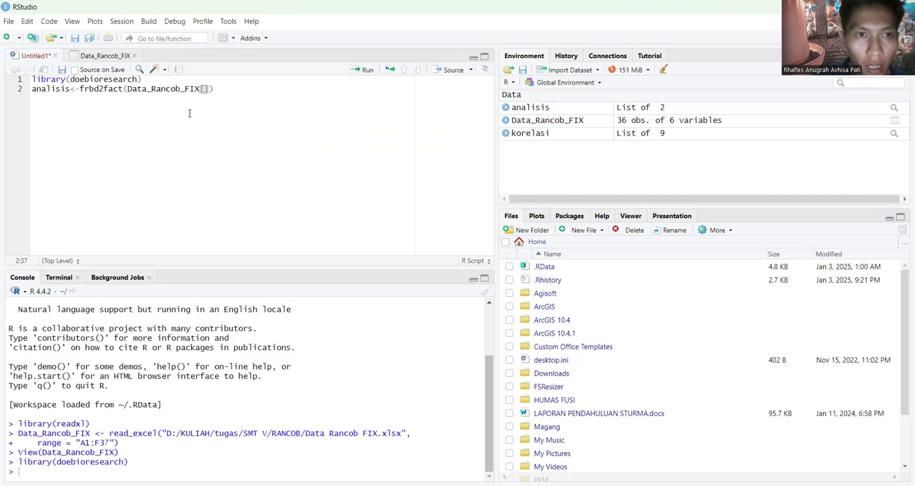
pyautogui.write('5')
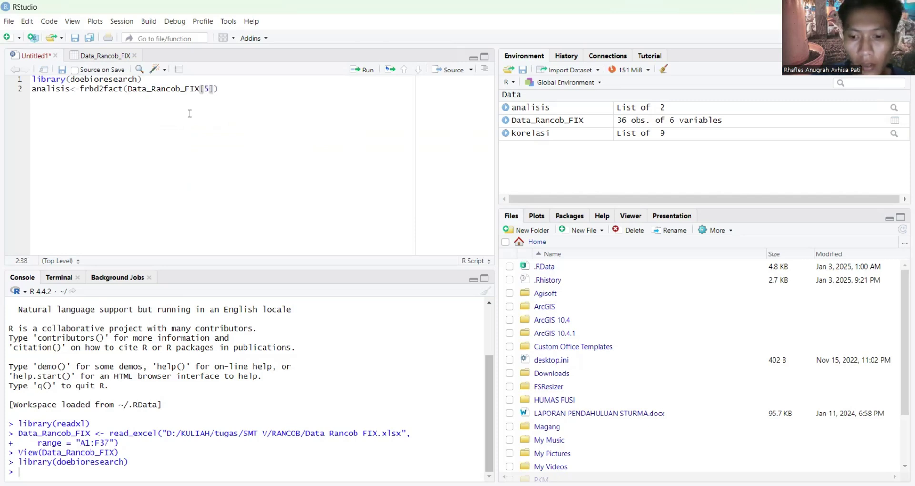
pyautogui.write(':')
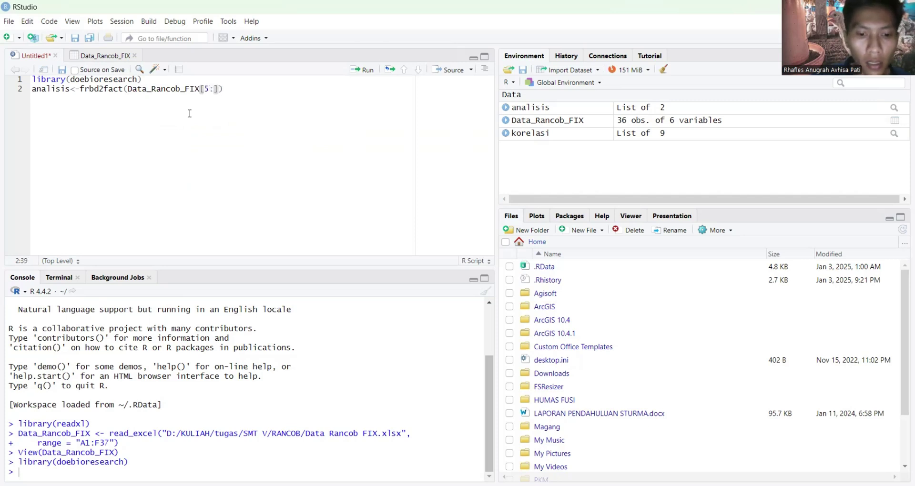
pyautogui.write('6')
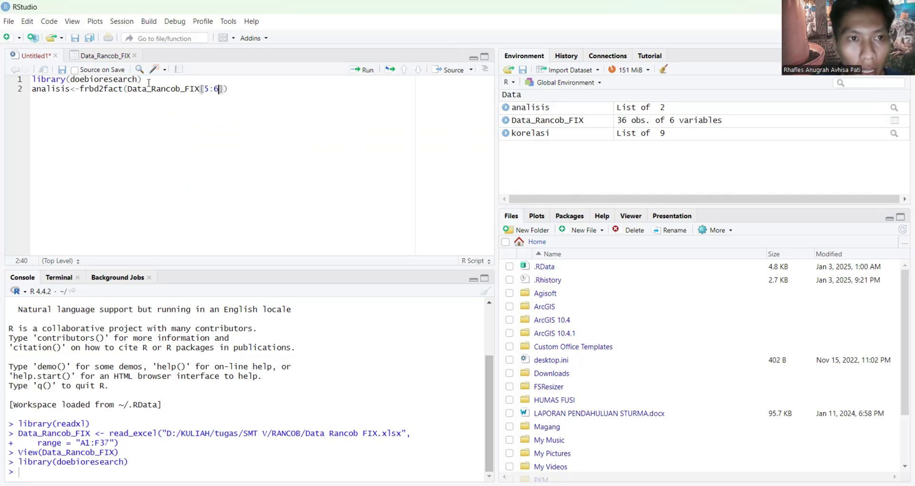
pyautogui.click(105, 56)
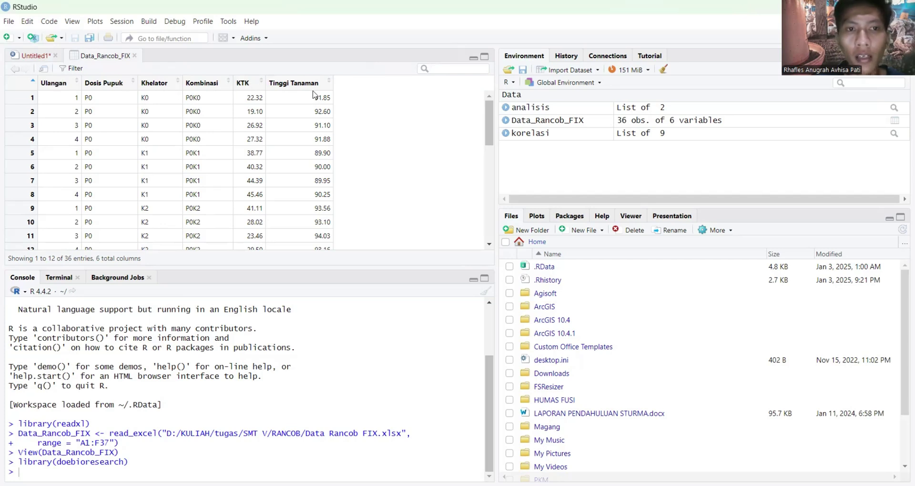
pyautogui.click(38, 58)
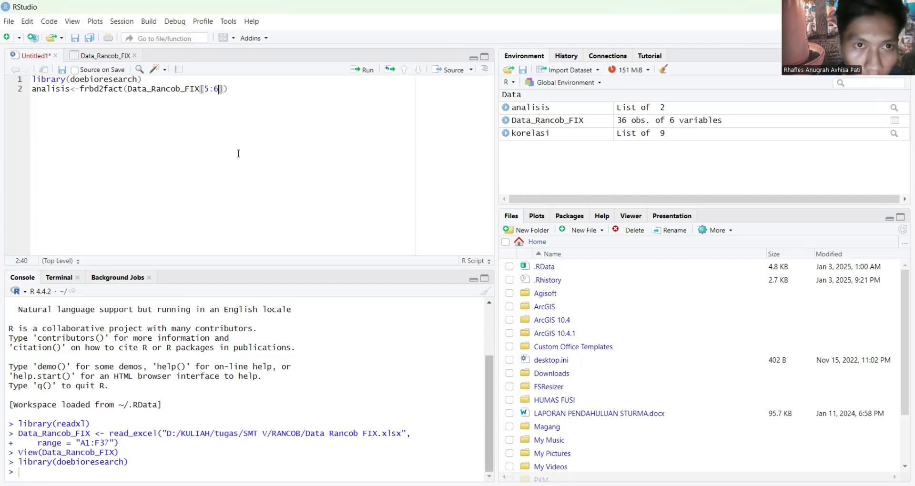
# Add Data_Rancob_FIX$Ulangan as the second argument of the frbd2fact() call on line 2.
pyautogui.press('Right')
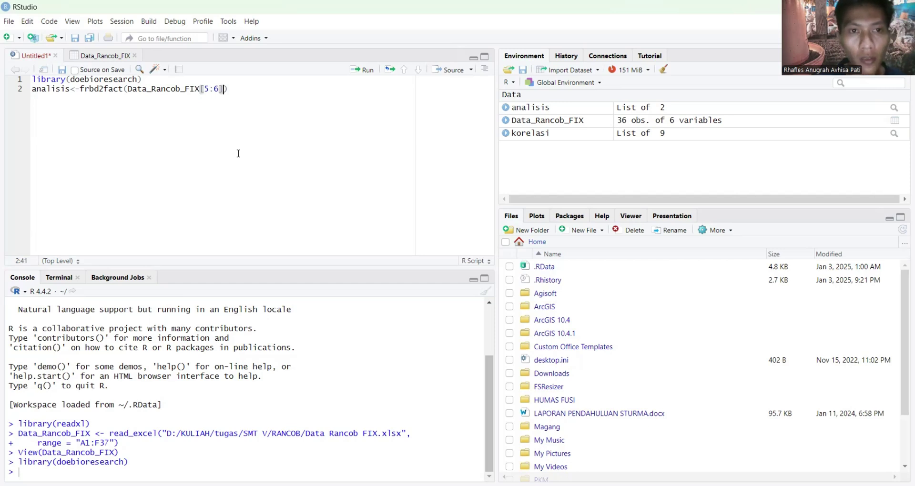
pyautogui.write(',data')
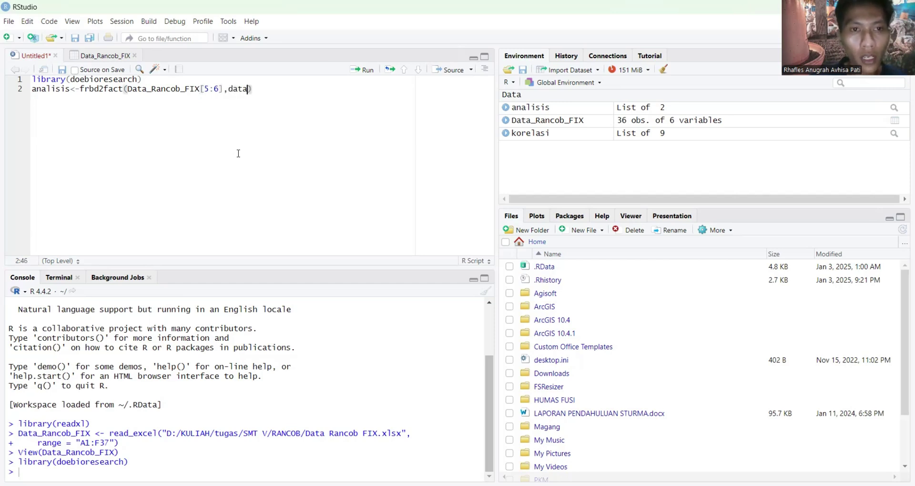
pyautogui.click(274, 105)
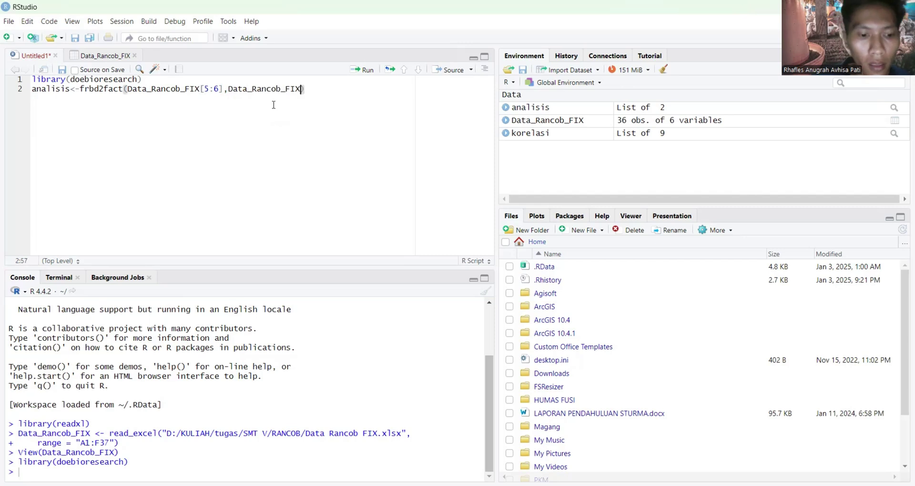
pyautogui.write('$')
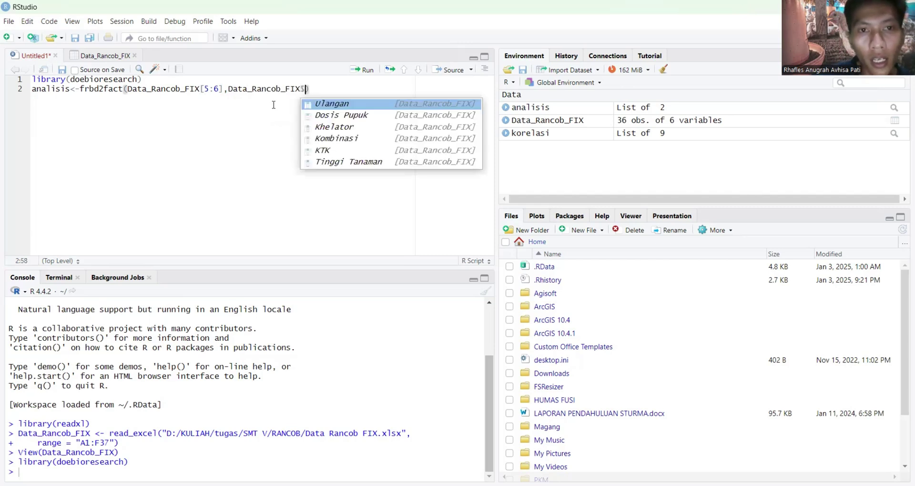
pyautogui.click(329, 103)
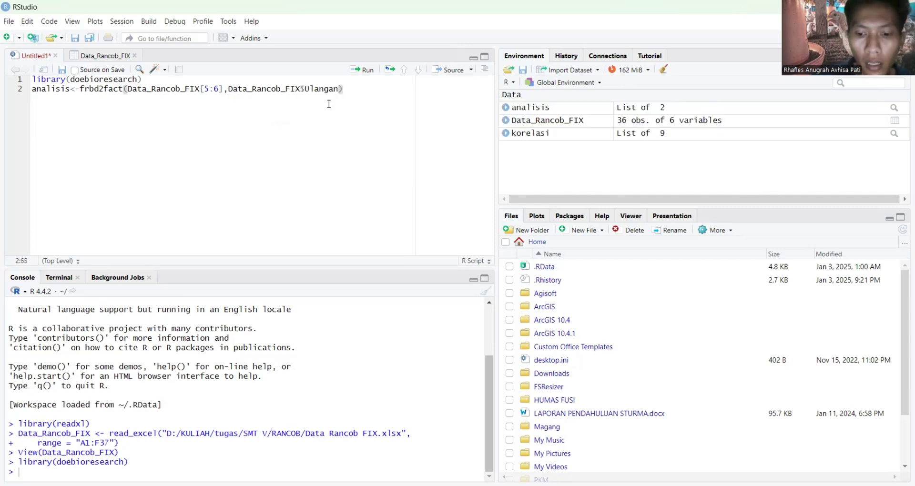
# Add Data_Rancob_FIX$`Dosis Pupuk` as the first factor in the frbd2fact() call.
pyautogui.write(',data')
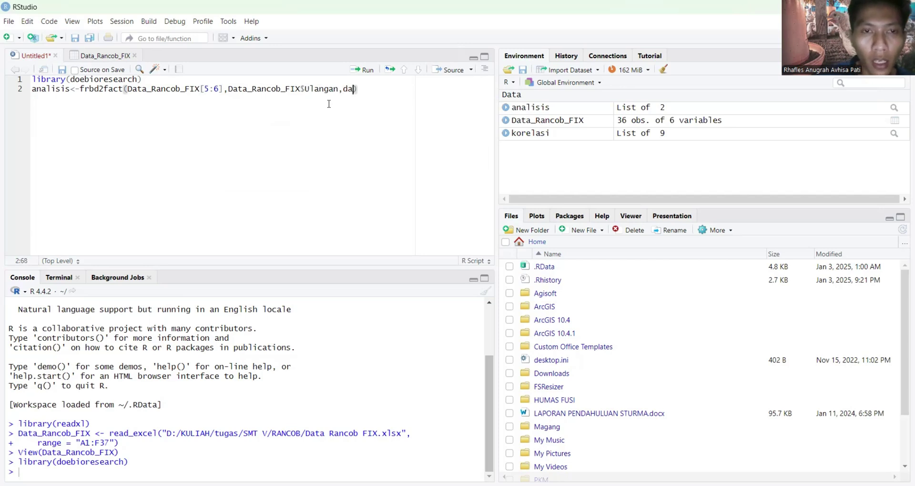
pyautogui.click(345, 101)
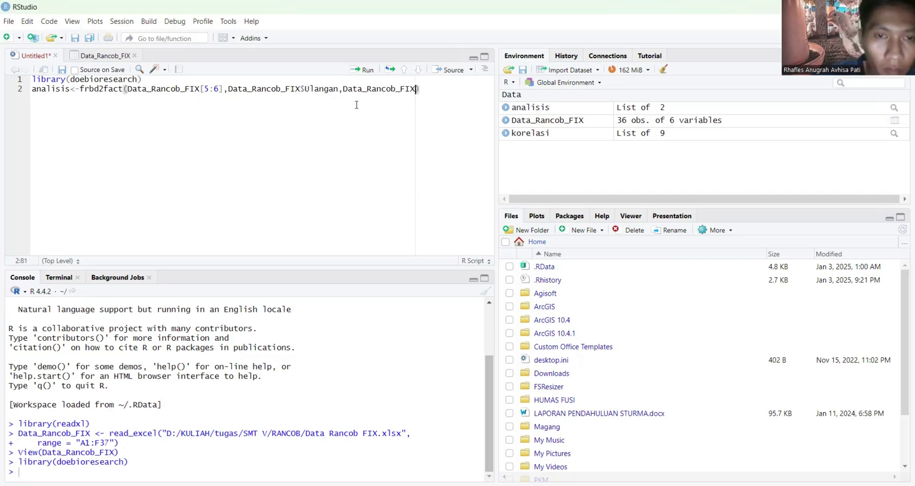
pyautogui.write('$')
pyautogui.click(444, 117)
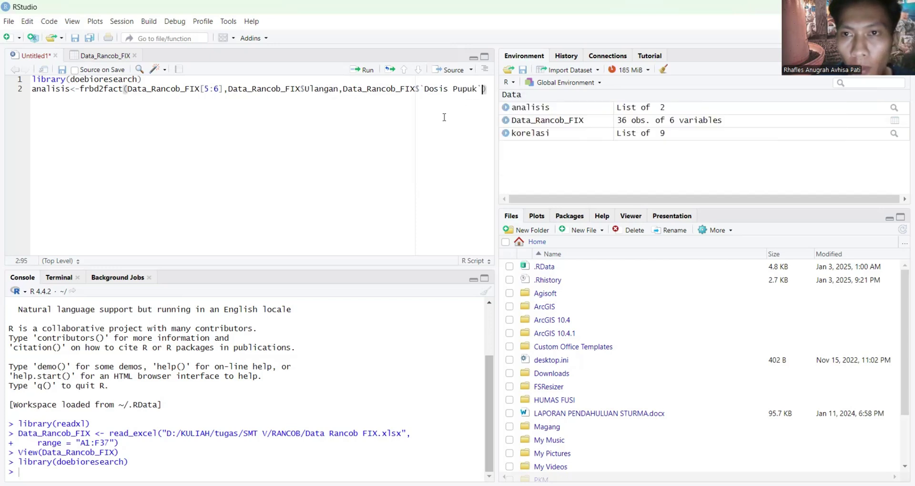
# Add Data_Rancob_FIX$Khelator as the second factor in the frbd2fact() call.
pyautogui.write(',')
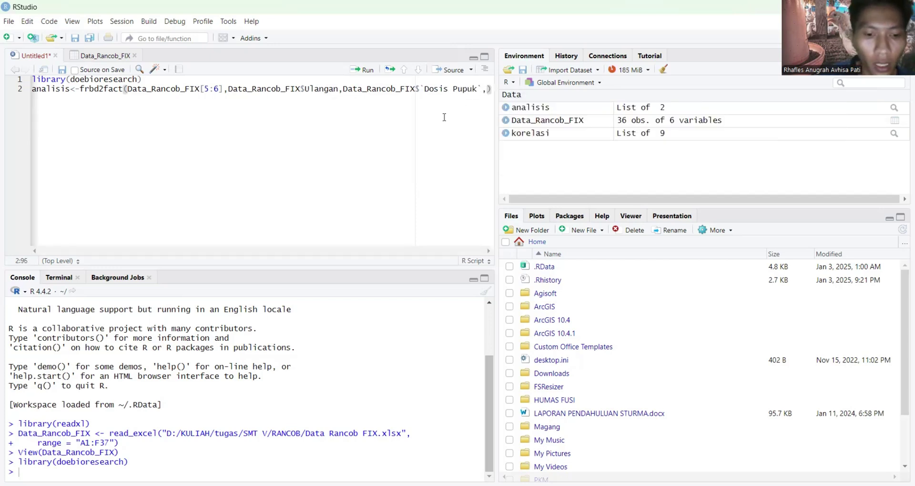
pyautogui.write('Data')
pyautogui.click(487, 102)
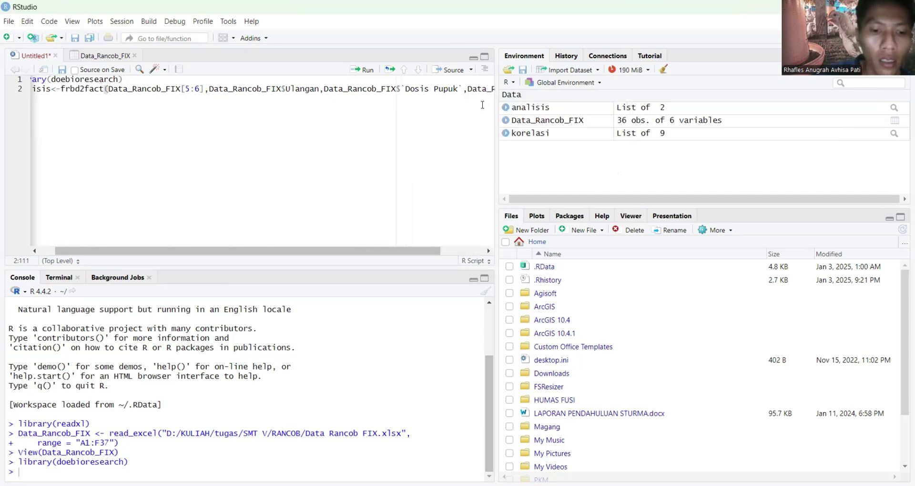
pyautogui.write('$')
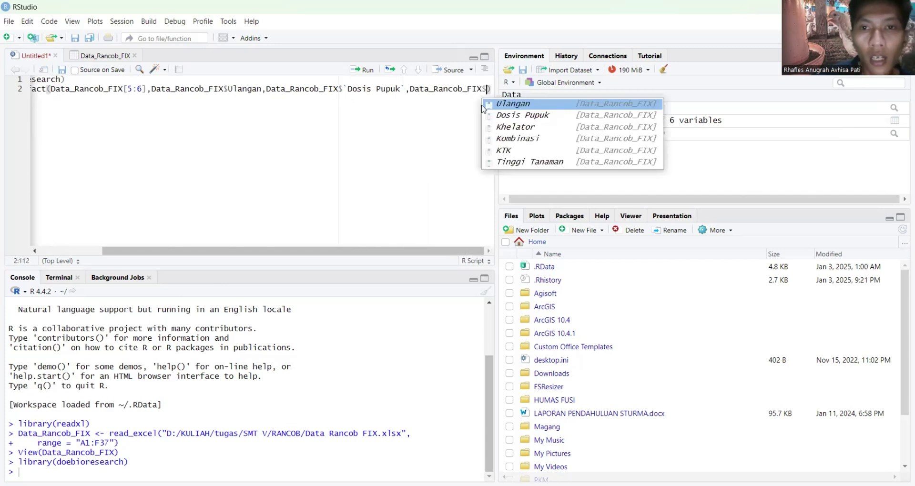
pyautogui.click(510, 132)
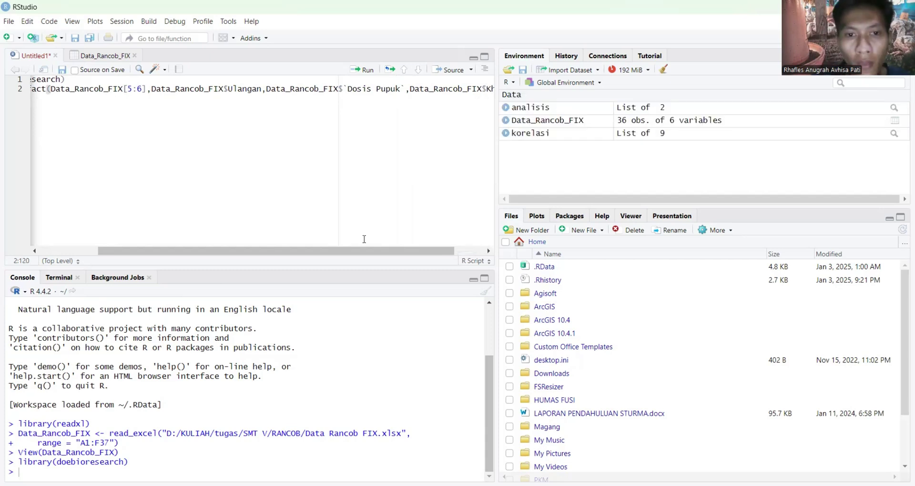
# Finish the frbd2fact() call with 1 as its last argument and run line 2.
pyautogui.moveTo(400, 251); pyautogui.dragTo(430, 253)
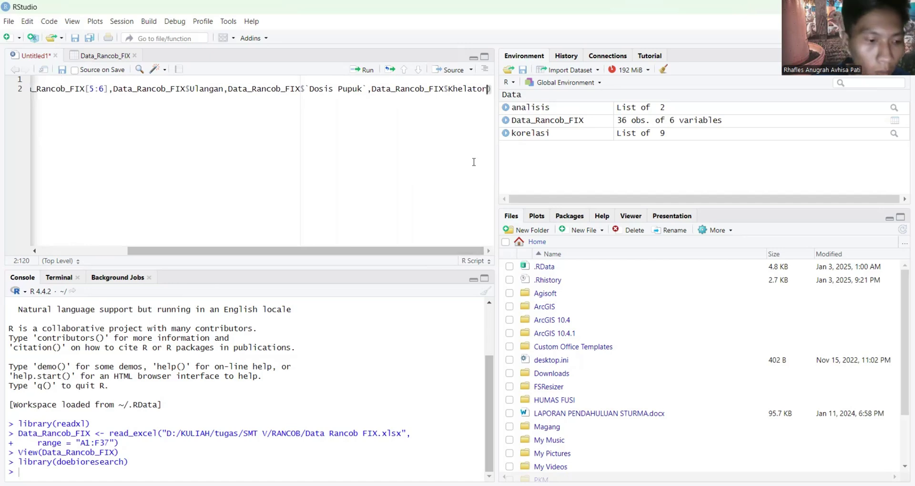
pyautogui.write(',')
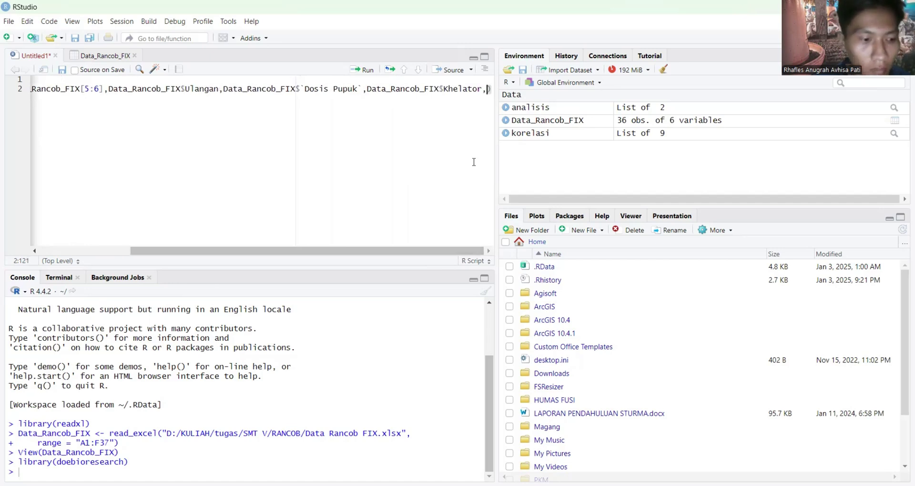
pyautogui.write('1')
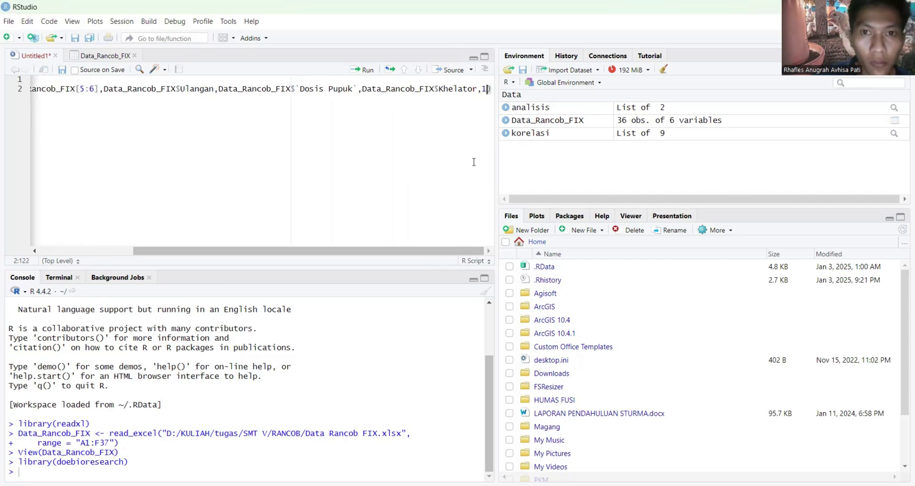
pyautogui.click(359, 69)
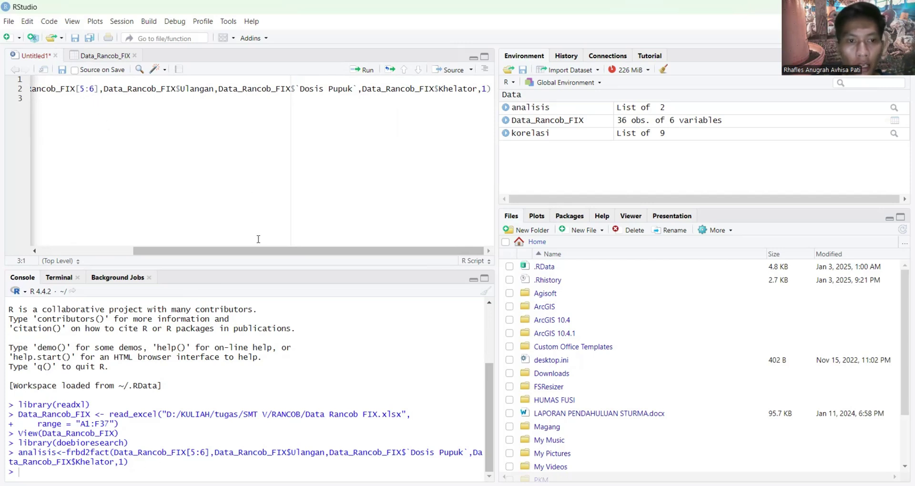
# Write print(analisis) on line 3 of the script and run it.
pyautogui.moveTo(253, 255); pyautogui.dragTo(145, 253)
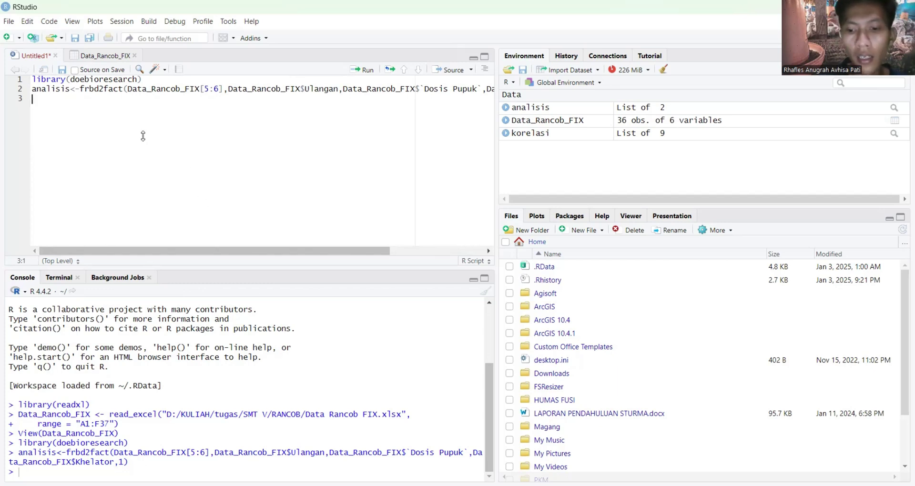
pyautogui.write('pri')
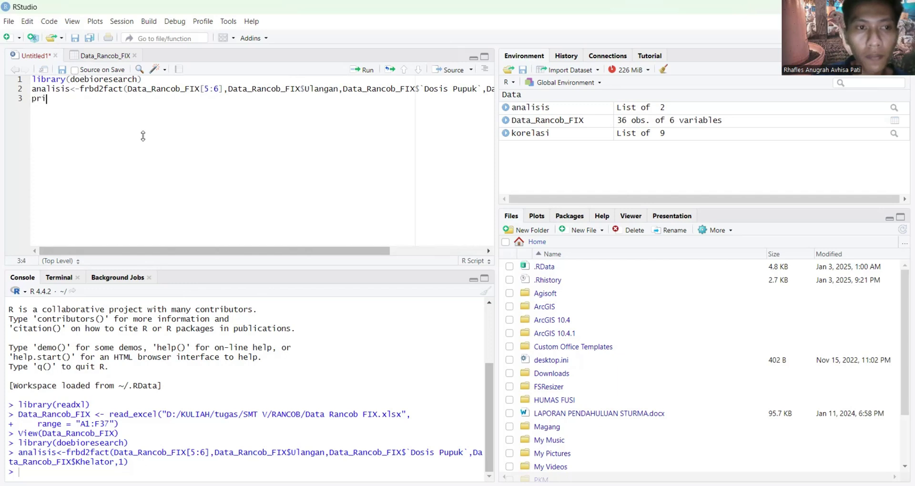
pyautogui.click(131, 125)
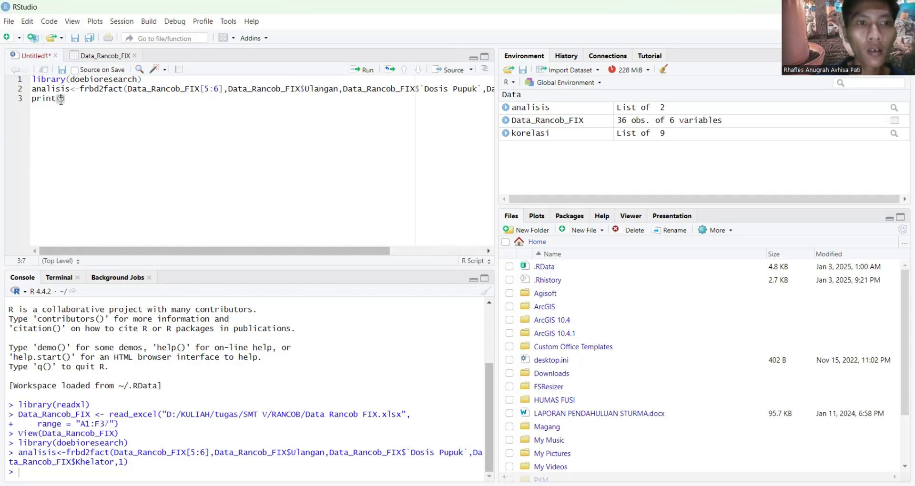
pyautogui.write('anali')
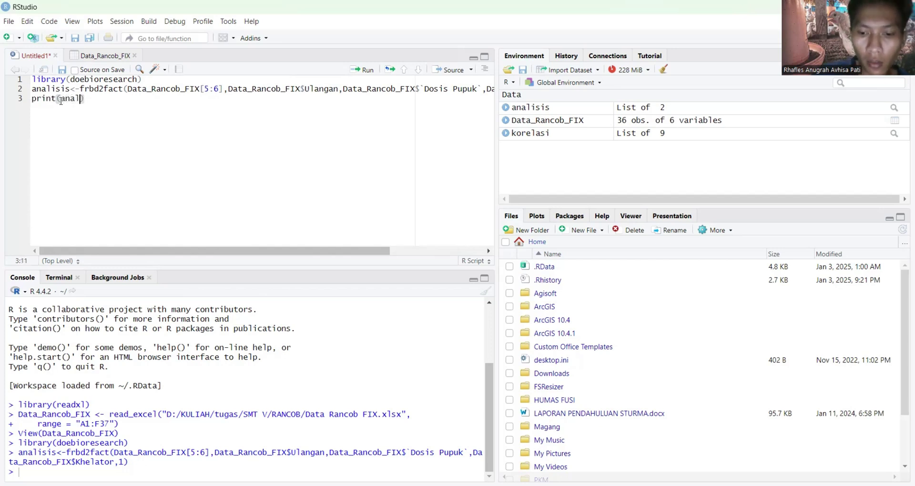
pyautogui.write('sis')
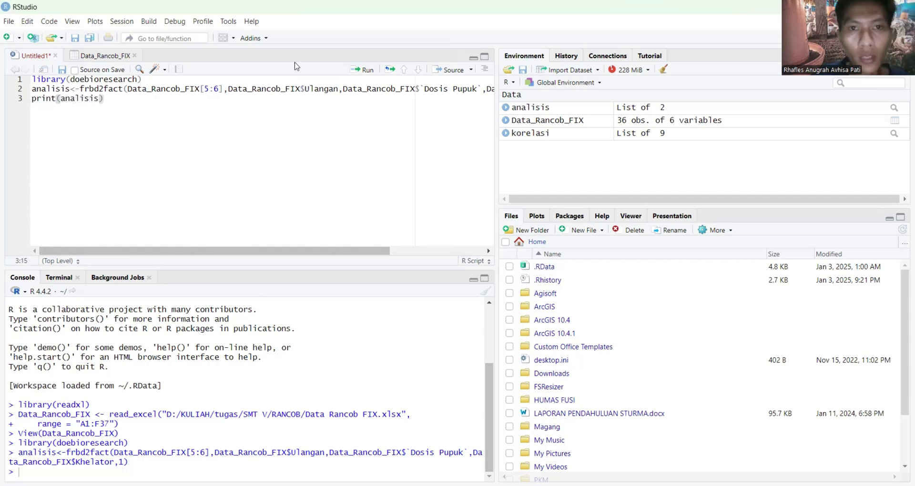
pyautogui.click(367, 71)
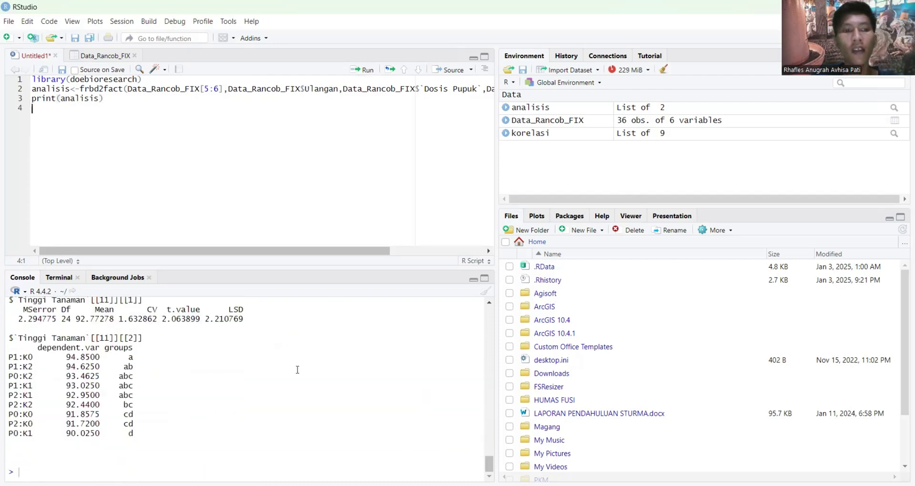
# Examine the KTK analysis of variance table in the console output, checking the p-values of fact.A, fact.B and their interaction.
pyautogui.scroll(20, 298, 370)
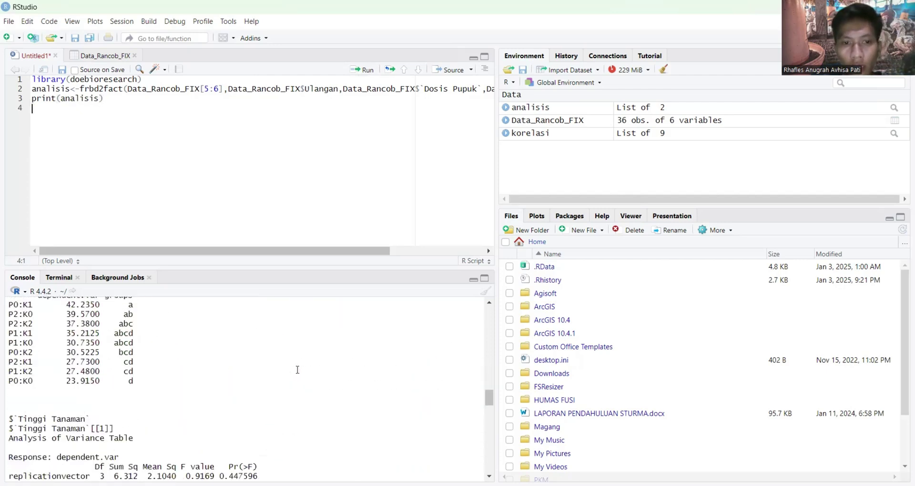
pyautogui.scroll(10, 298, 370)
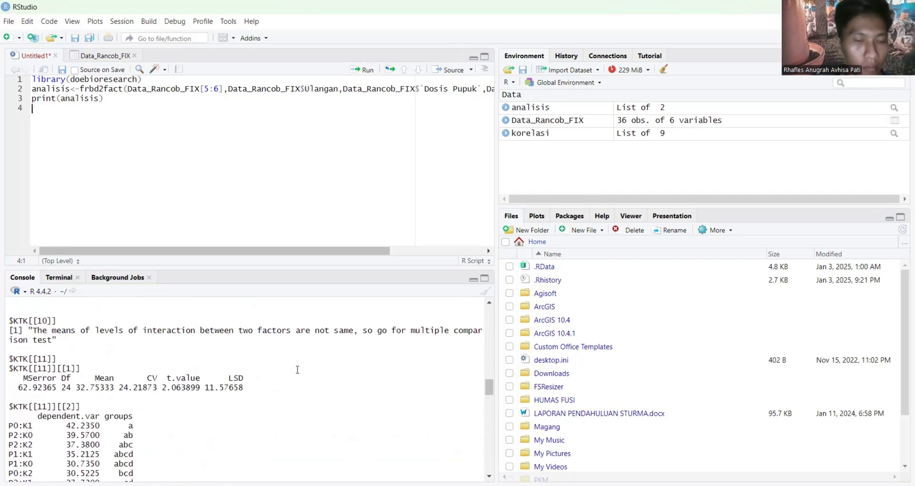
pyautogui.scroll(12, 297, 370)
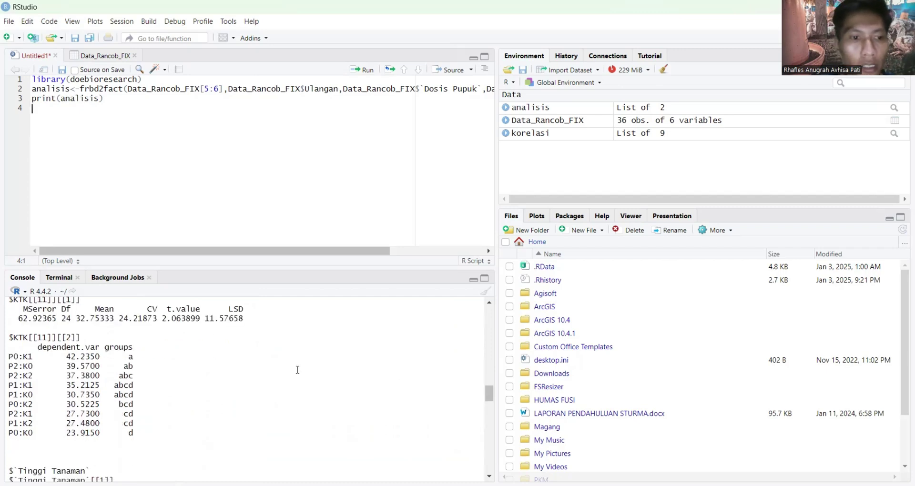
pyautogui.scroll(6, 297, 370)
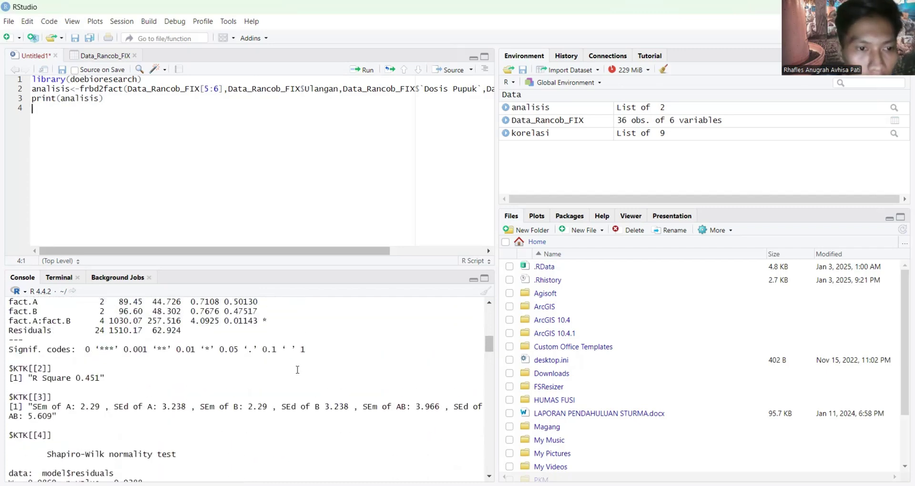
pyautogui.scroll(6, 297, 370)
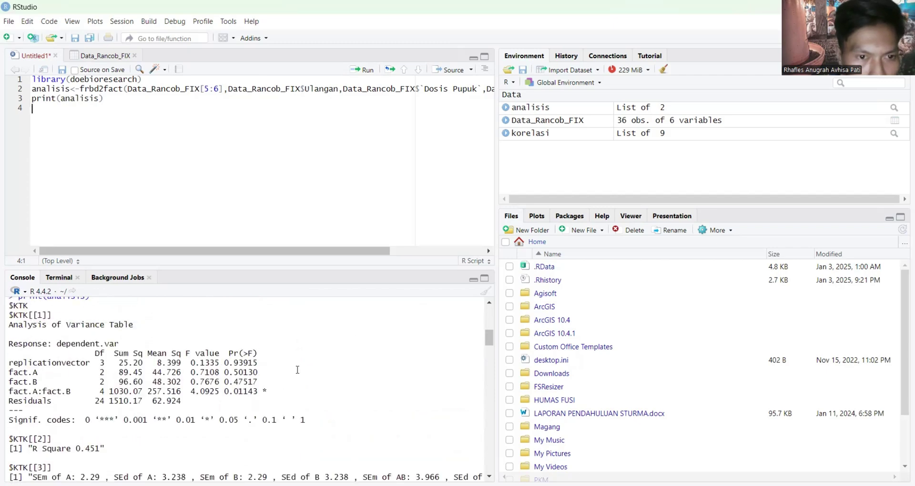
pyautogui.scroll(-5, 297, 370)
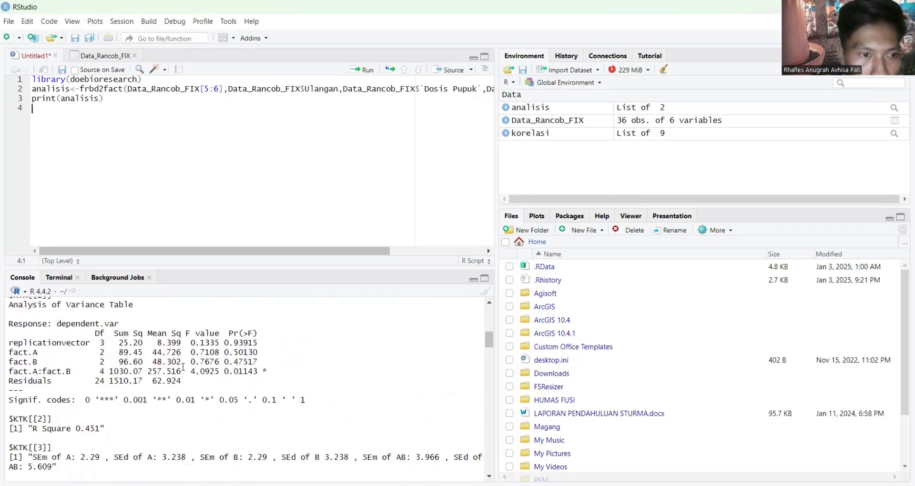
pyautogui.moveTo(95, 353); pyautogui.dragTo(262, 356)
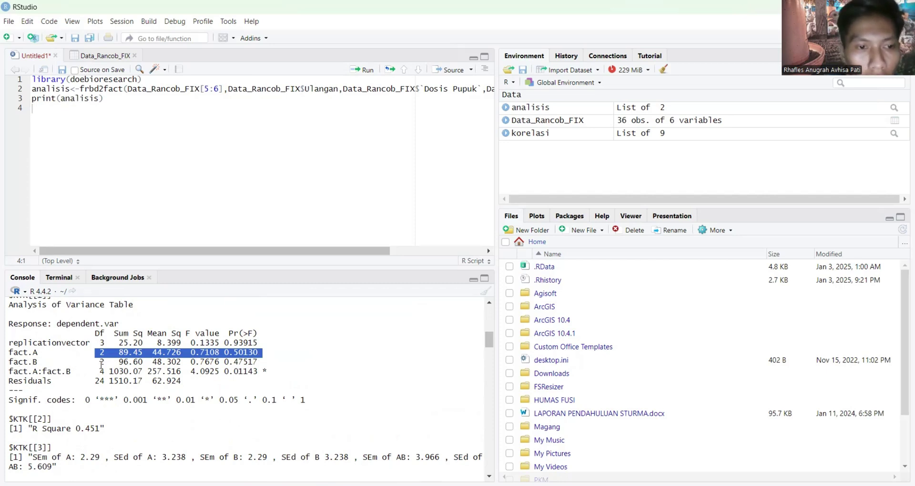
pyautogui.moveTo(100, 362); pyautogui.dragTo(241, 364)
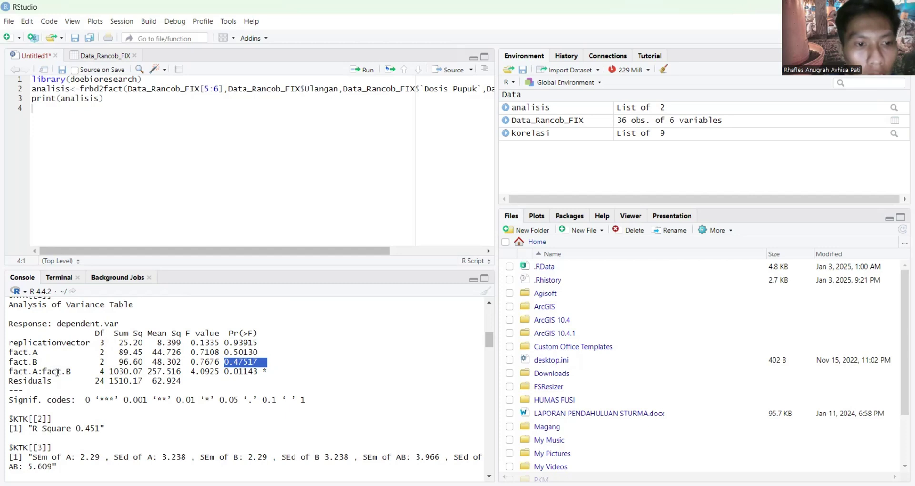
pyautogui.click(228, 373)
pyautogui.moveTo(250, 368)
pyautogui.mouseDown()
pyautogui.moveTo(260, 363)
pyautogui.moveTo(265, 376)
pyautogui.mouseUp()
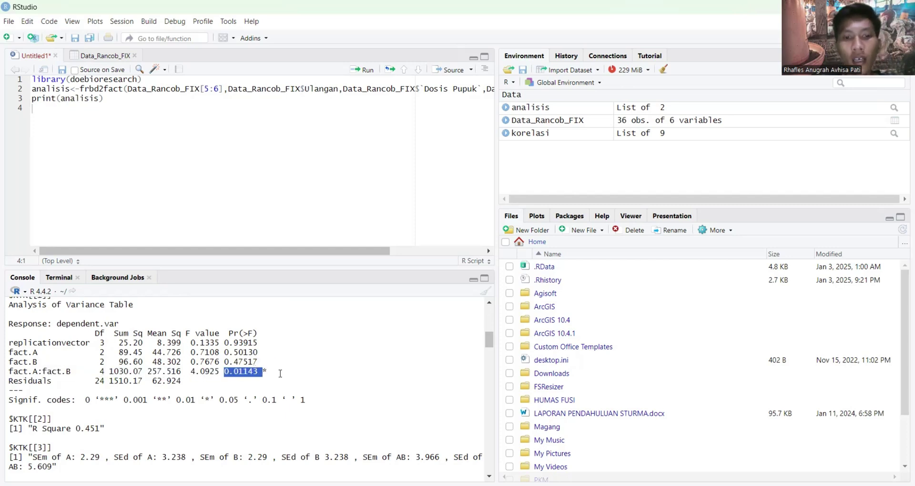
# Compare the KTK interaction's significance mark with the significance codes legend and recheck the p-values of fact.A and fact.B.
pyautogui.click(269, 372)
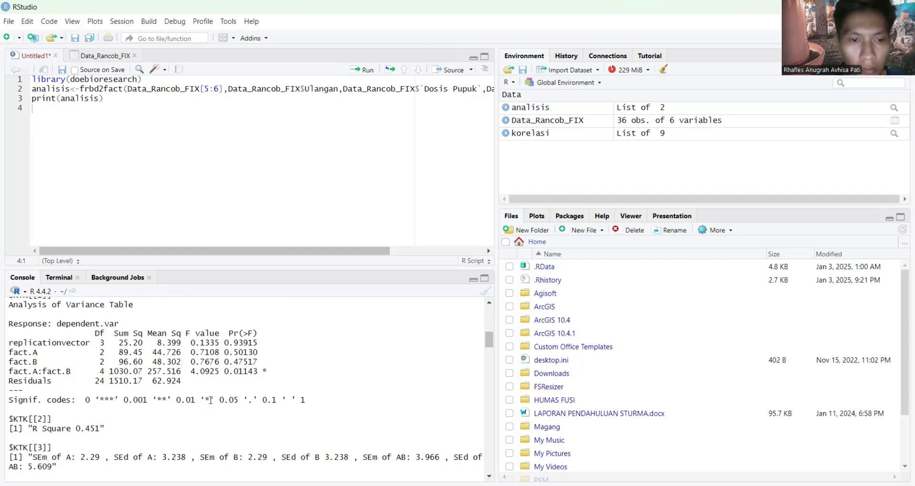
pyautogui.moveTo(208, 400); pyautogui.dragTo(183, 402)
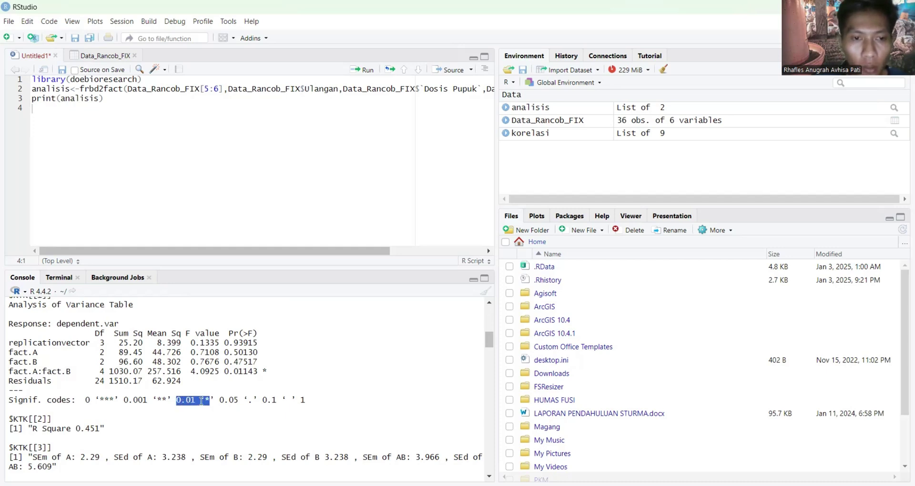
pyautogui.click(203, 400)
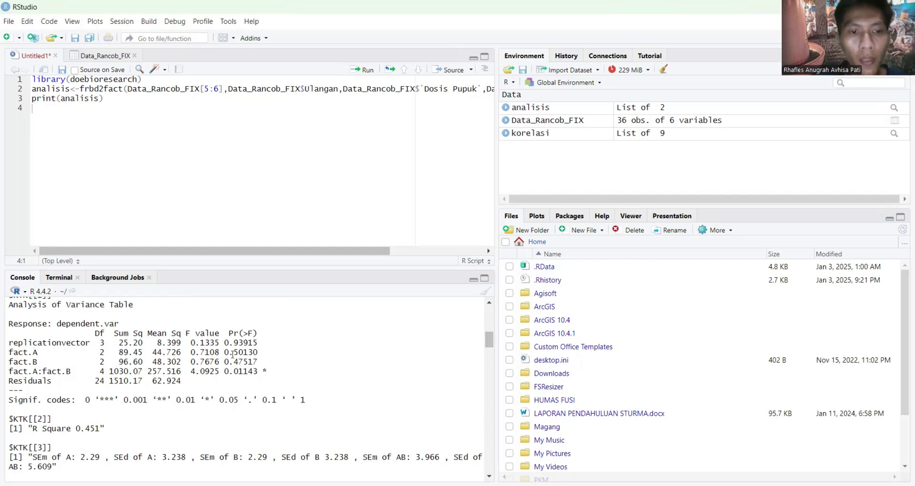
pyautogui.moveTo(221, 354); pyautogui.dragTo(263, 360)
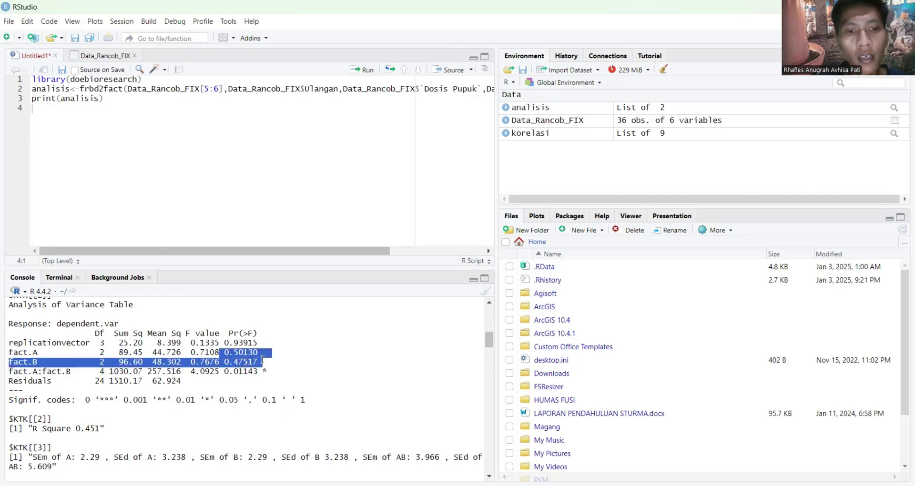
# Recheck the fact.A p-value in the KTK analysis of variance table.
pyautogui.click(262, 362)
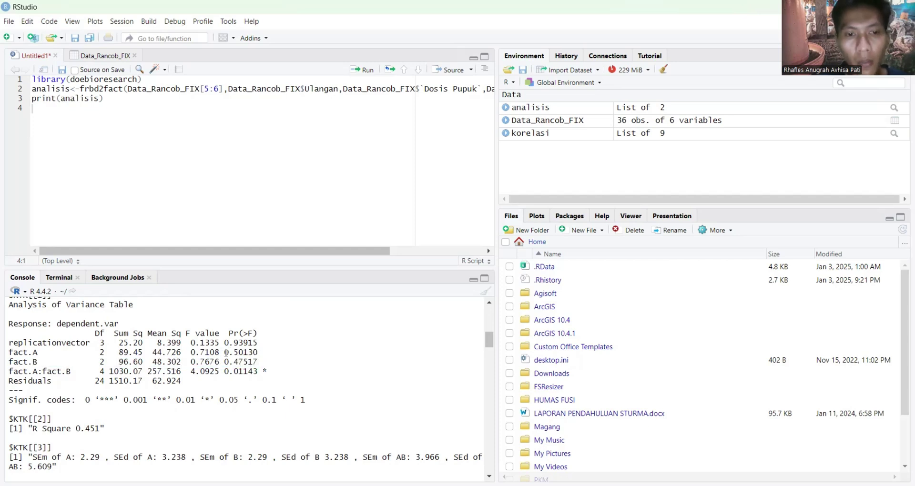
pyautogui.moveTo(230, 355)
pyautogui.mouseDown()
pyautogui.moveTo(241, 362)
pyautogui.moveTo(244, 355)
pyautogui.mouseUp()
pyautogui.click(253, 356)
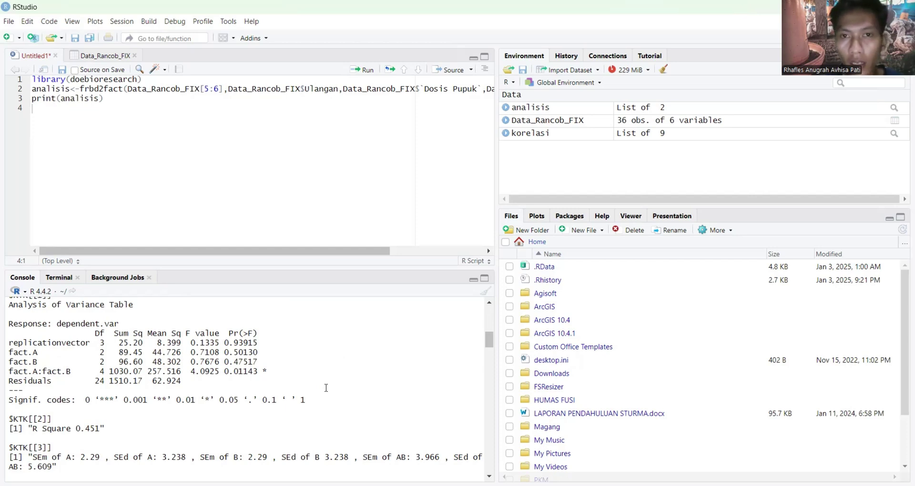
# Examine the Shapiro-Wilk normality test for KTK in the console output, checking its p-value.
pyautogui.scroll(-1, 326, 387)
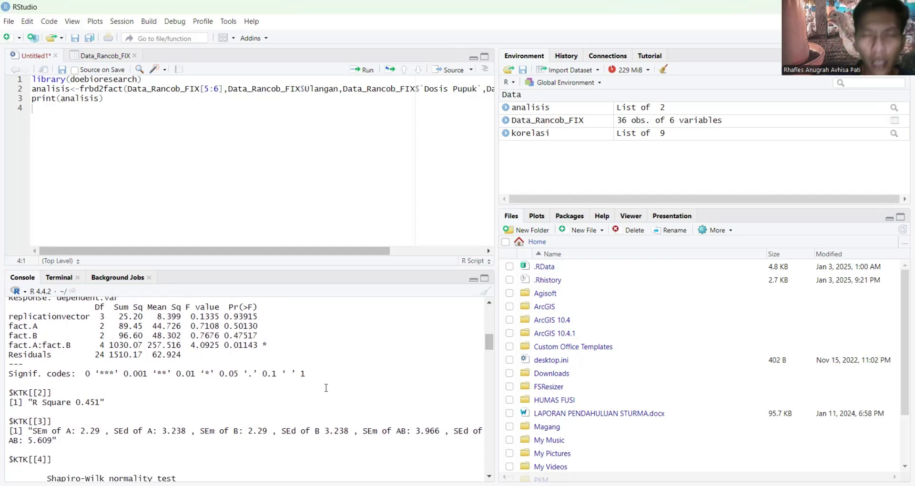
pyautogui.scroll(-3, 326, 387)
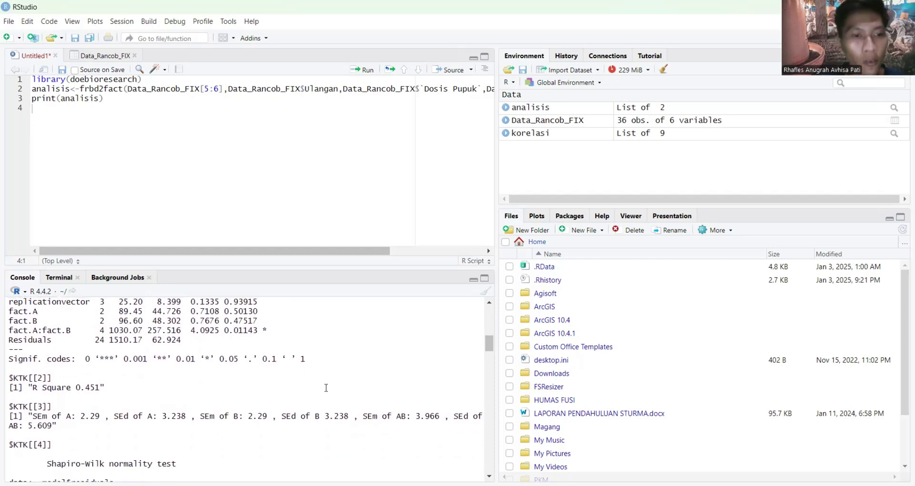
pyautogui.scroll(-2, 326, 388)
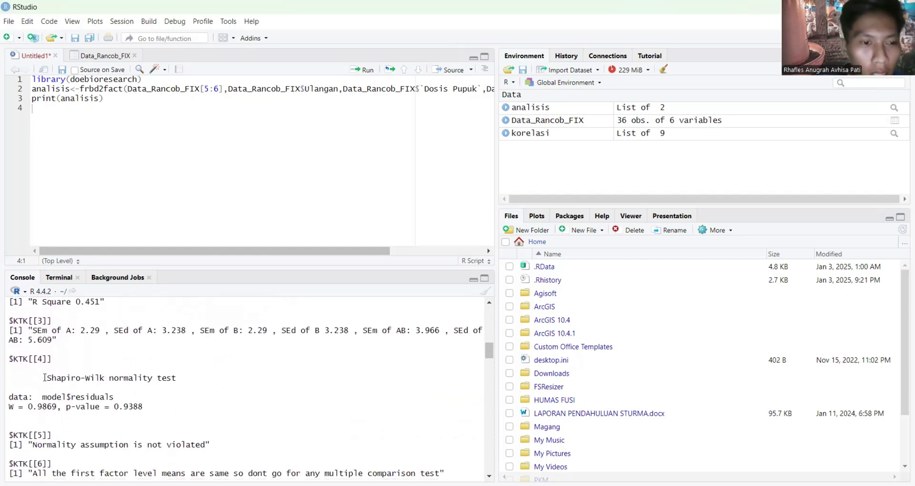
pyautogui.moveTo(48, 379); pyautogui.dragTo(190, 381)
pyautogui.click(165, 412)
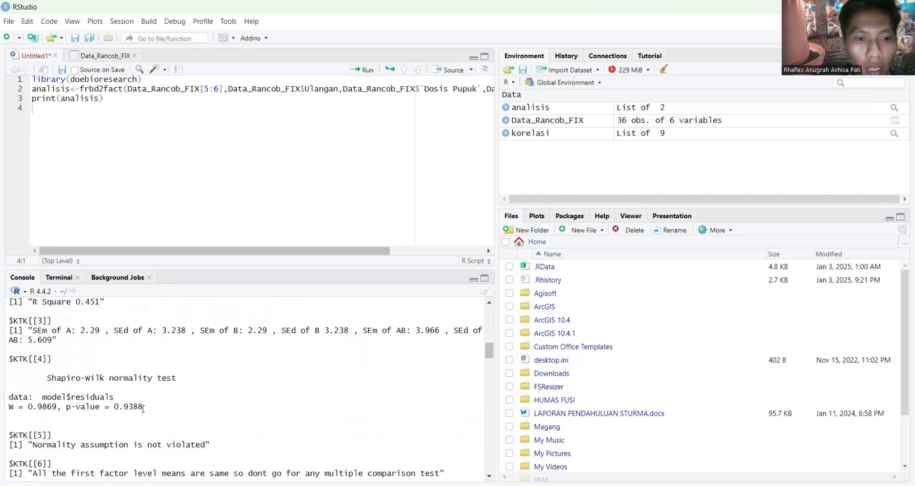
pyautogui.moveTo(143, 409); pyautogui.dragTo(109, 408)
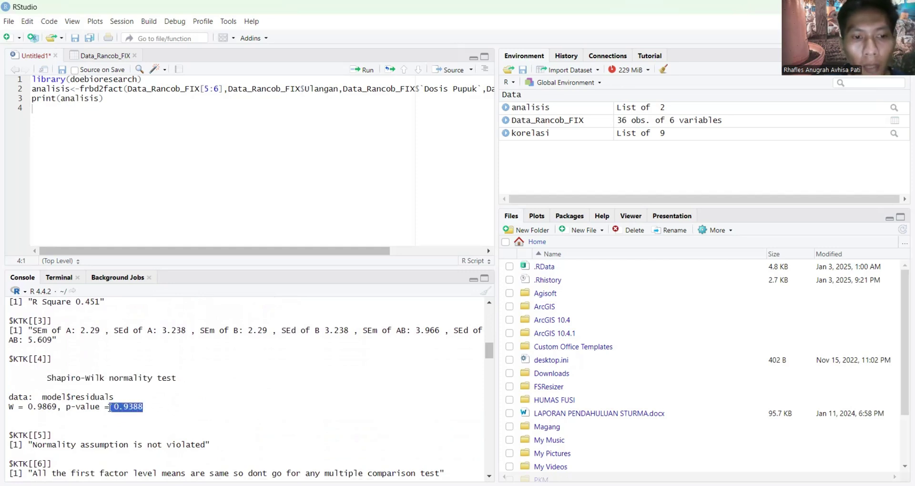
pyautogui.click(247, 412)
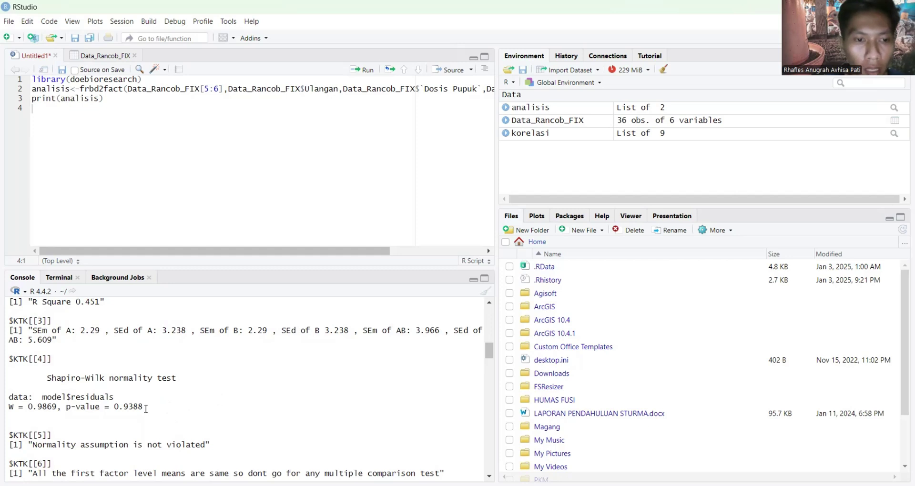
pyautogui.moveTo(145, 408); pyautogui.dragTo(114, 408)
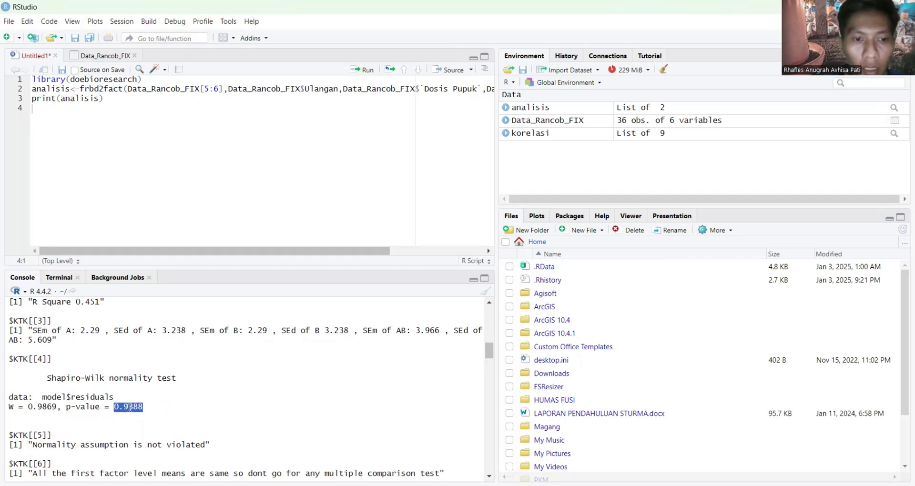
pyautogui.click(263, 399)
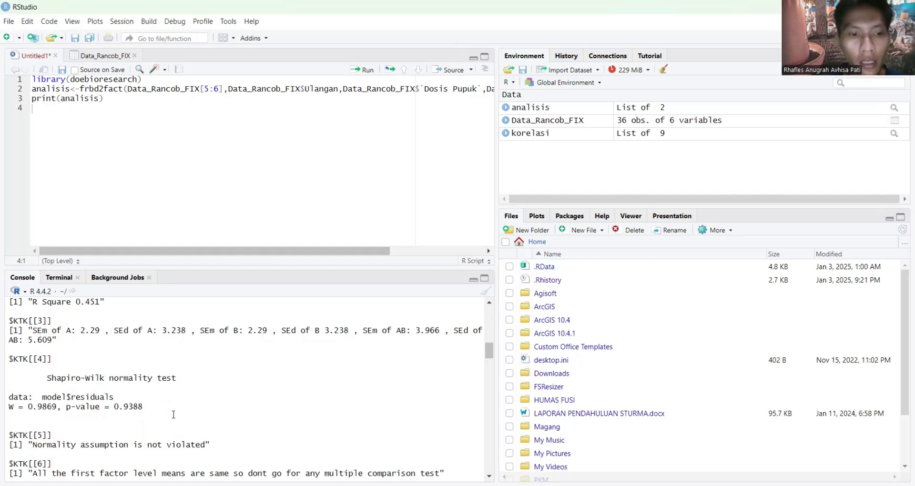
pyautogui.moveTo(113, 408); pyautogui.dragTo(144, 409)
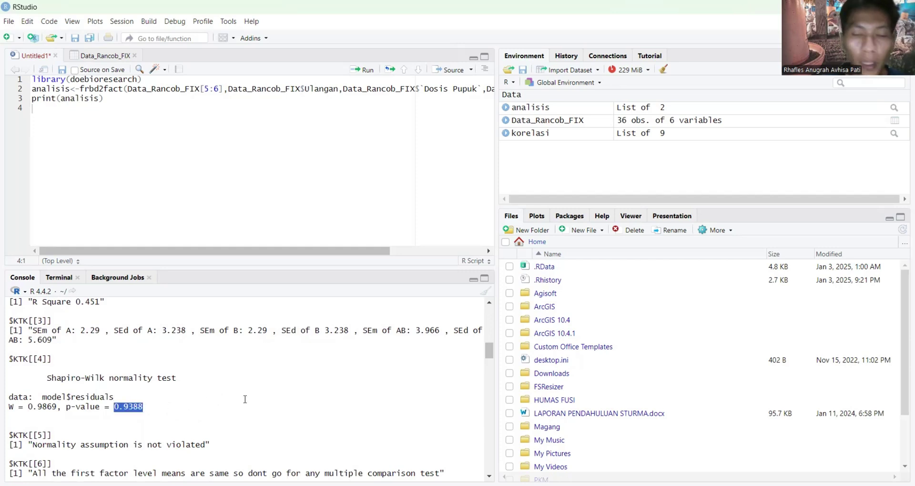
pyautogui.click(271, 405)
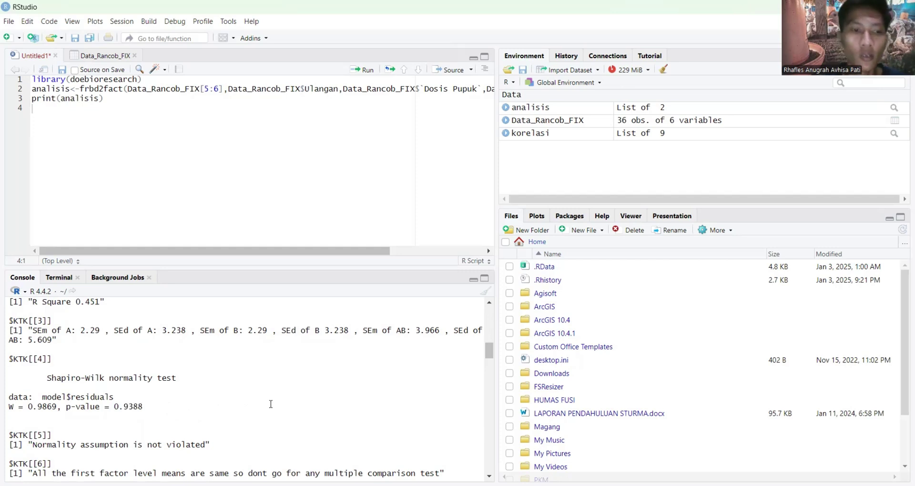
# Examine the KTK means and group letters of the first factor's levels P0, P1 and P2.
pyautogui.scroll(-5, 271, 404)
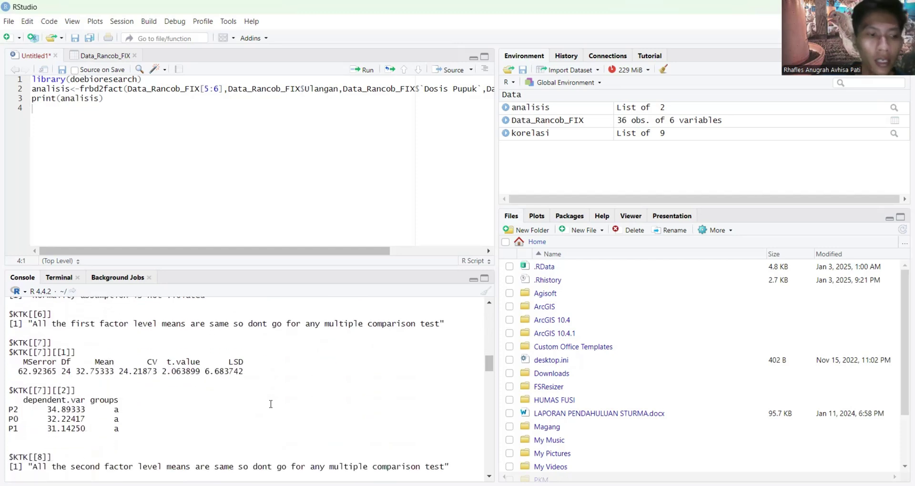
pyautogui.moveTo(25, 401); pyautogui.dragTo(84, 411)
pyautogui.click(25, 400)
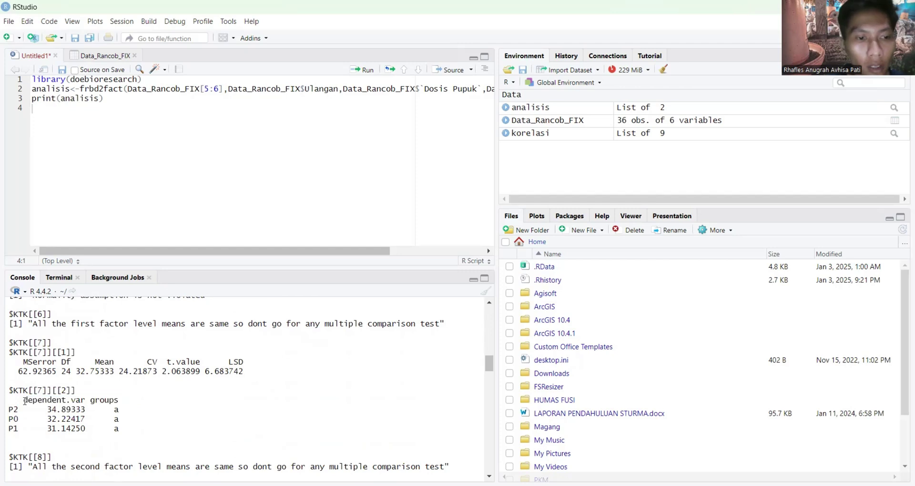
pyautogui.moveTo(25, 401); pyautogui.dragTo(120, 429)
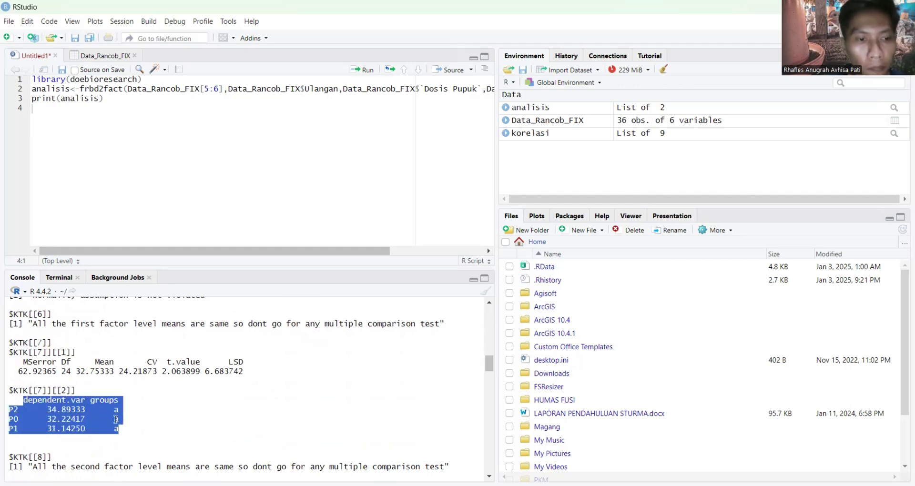
pyautogui.click(185, 409)
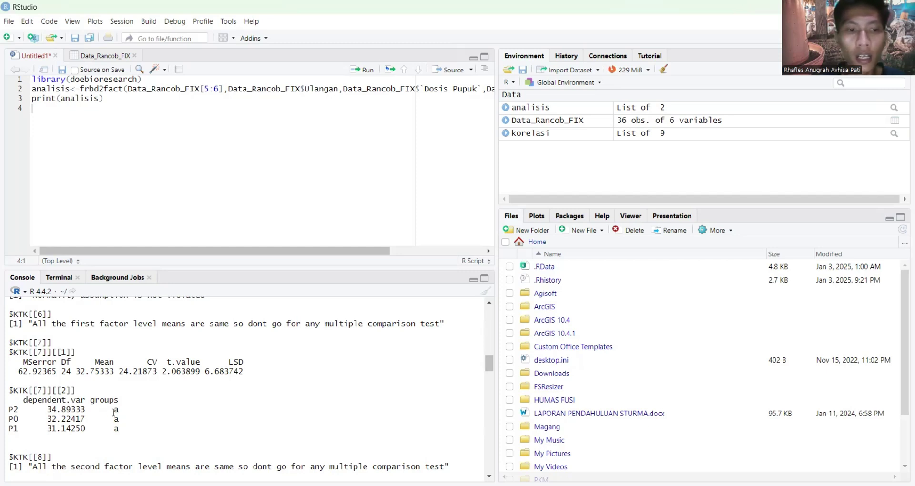
pyautogui.moveTo(114, 411); pyautogui.dragTo(116, 429)
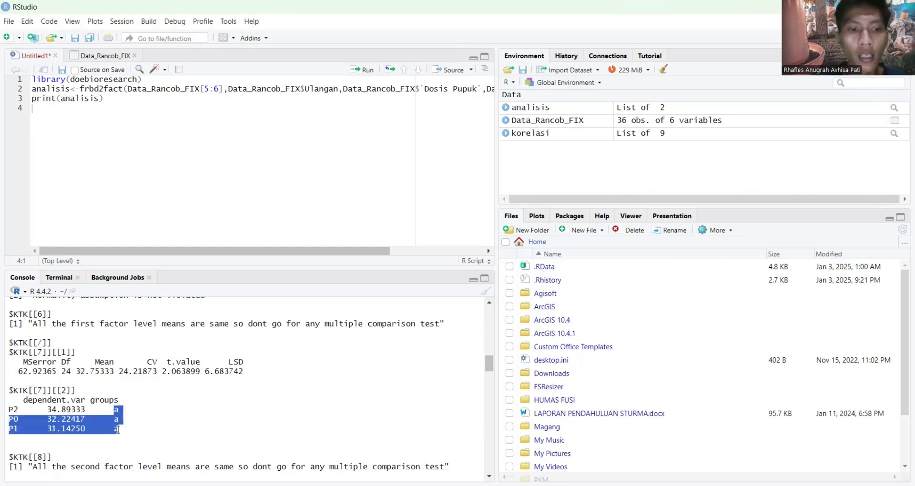
pyautogui.click(117, 430)
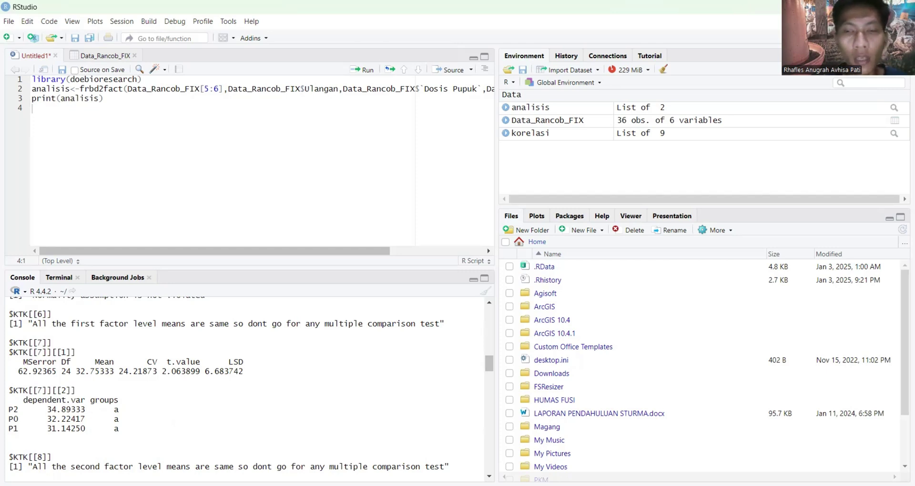
# Examine the KTK means and group letters of the second factor's levels K0, K1 and K2.
pyautogui.scroll(-5, 176, 428)
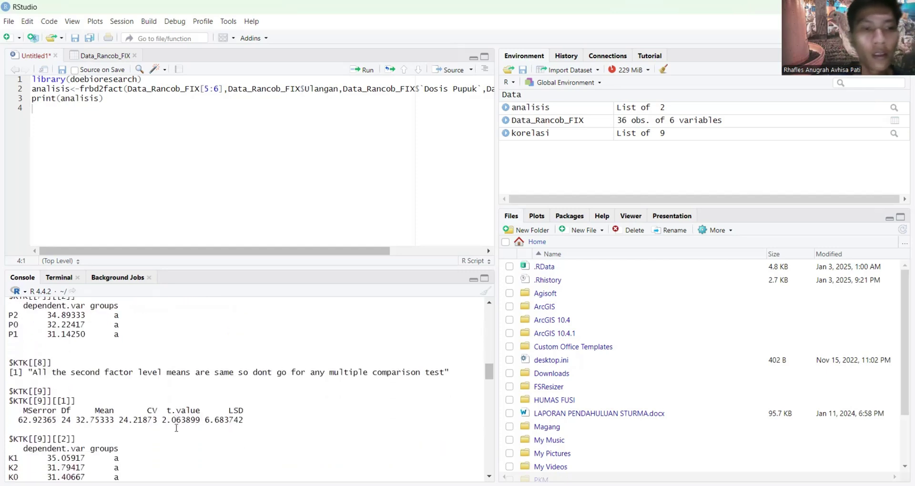
pyautogui.scroll(-2, 177, 428)
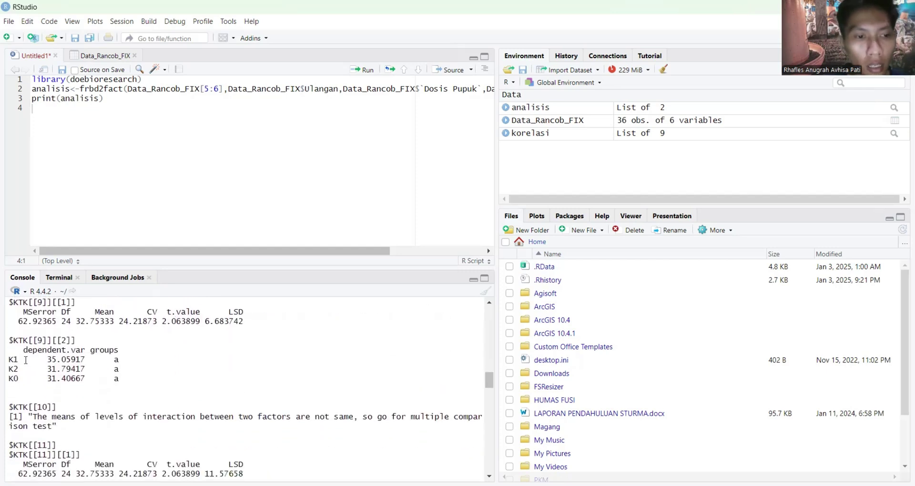
pyautogui.moveTo(23, 351); pyautogui.dragTo(114, 378)
pyautogui.click(75, 368)
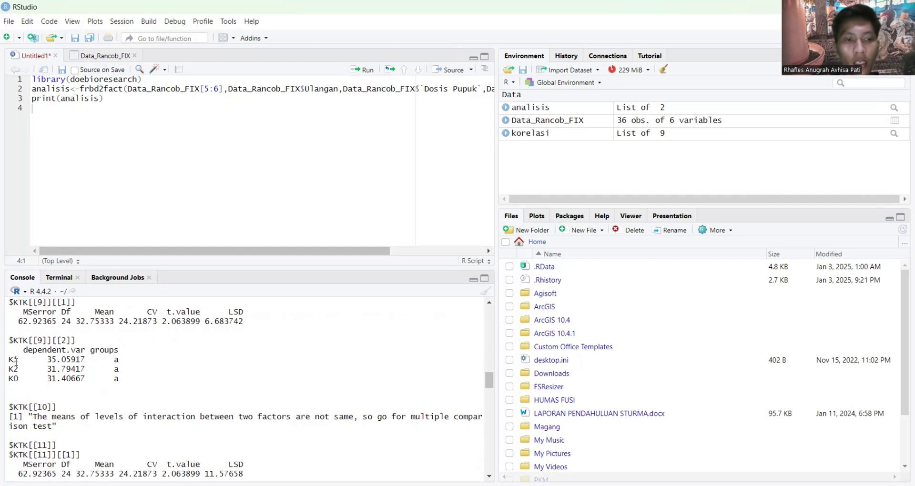
pyautogui.moveTo(8, 361); pyautogui.dragTo(34, 374)
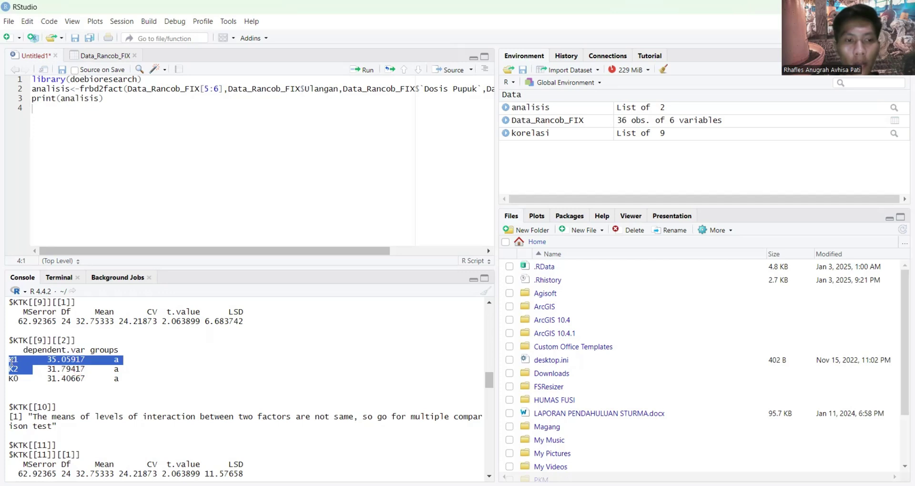
# Review the KTK multiple comparison groups of the P and K interaction and the Tinggi Tanaman analysis of variance table.
pyautogui.scroll(-5, 187, 434)
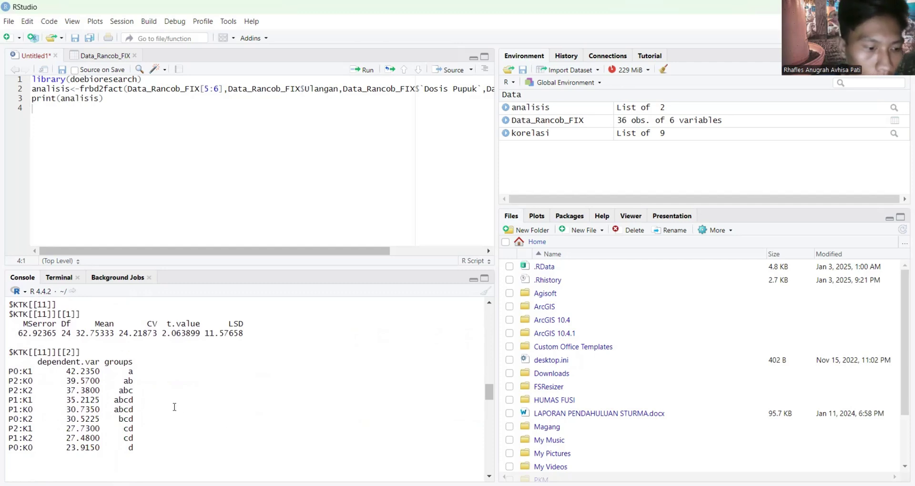
pyautogui.scroll(-1, 119, 384)
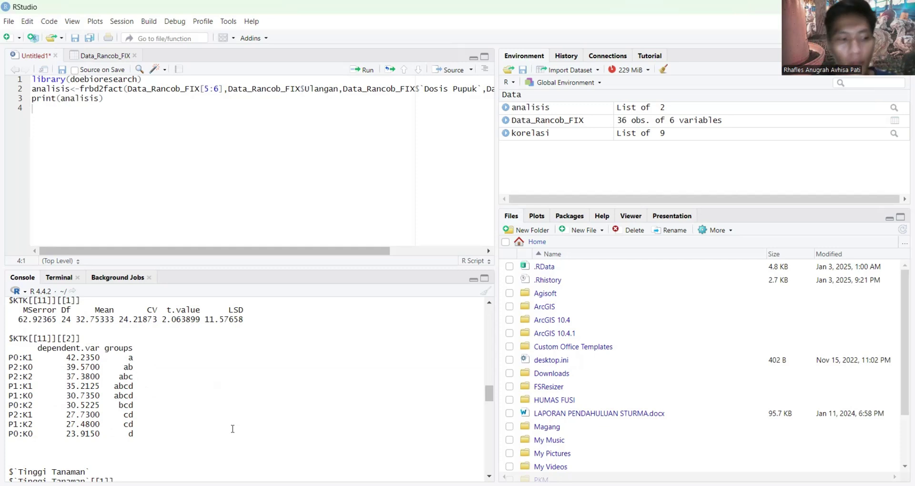
pyautogui.scroll(-4, 211, 425)
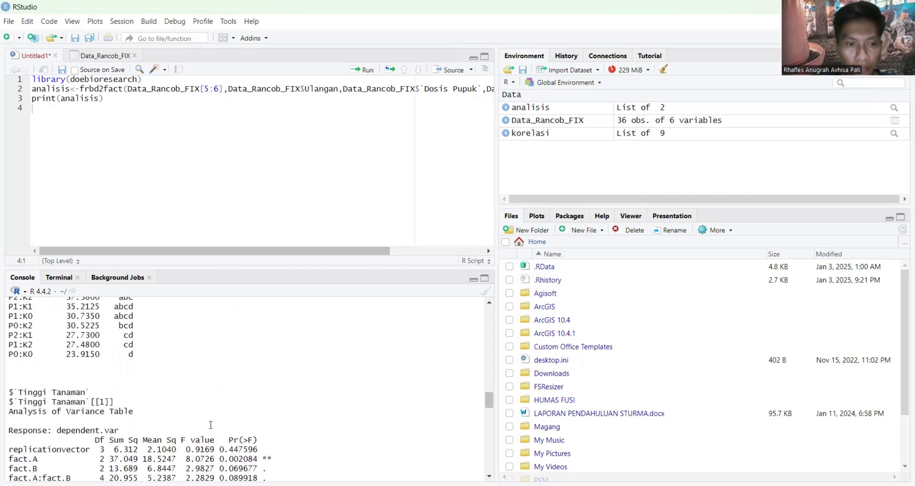
pyautogui.scroll(-4, 211, 425)
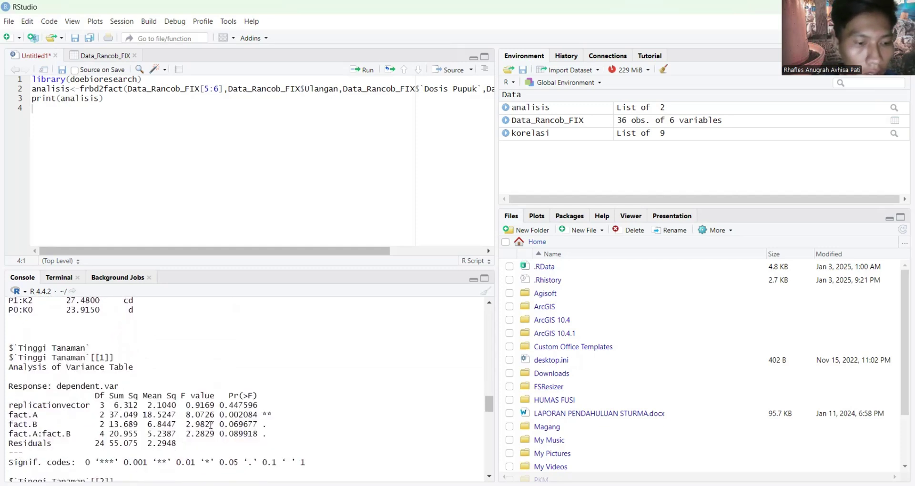
pyautogui.scroll(4, 210, 424)
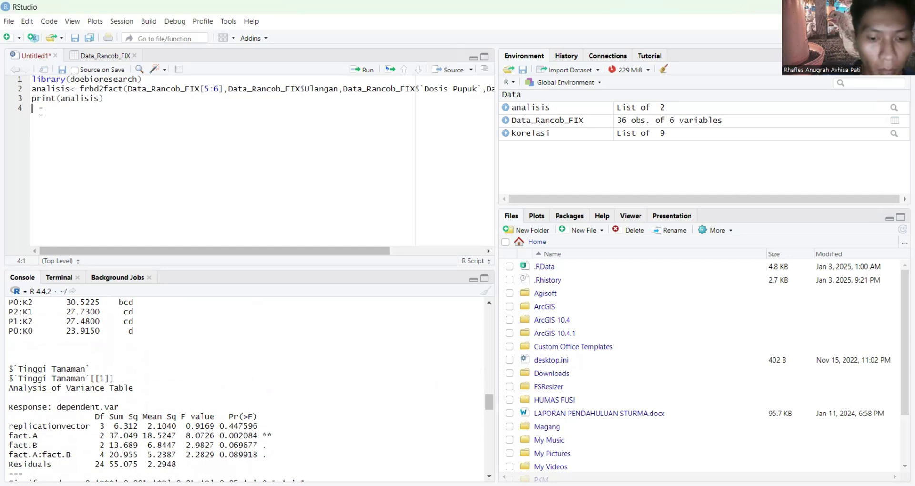
# Start a cor.test call on line 4 of the script with Data_Rancob_FIX$KTK as its first argument.
pyautogui.write('cor')
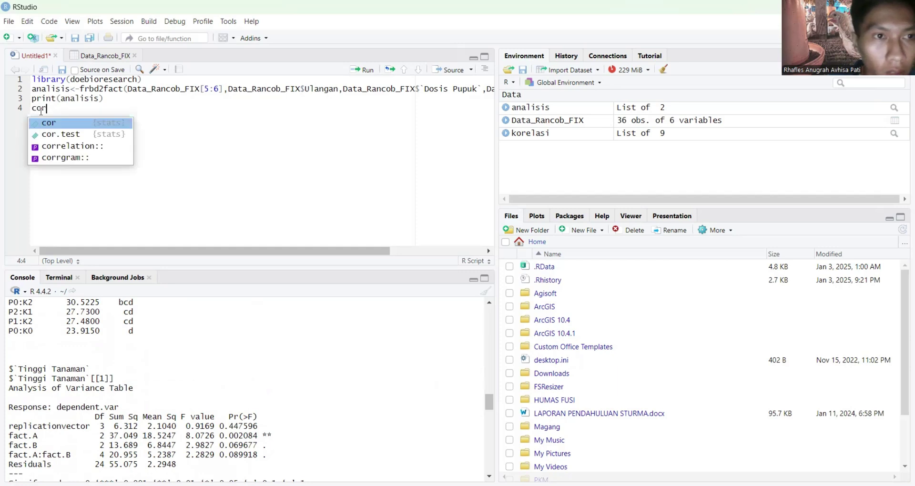
pyautogui.click(58, 135)
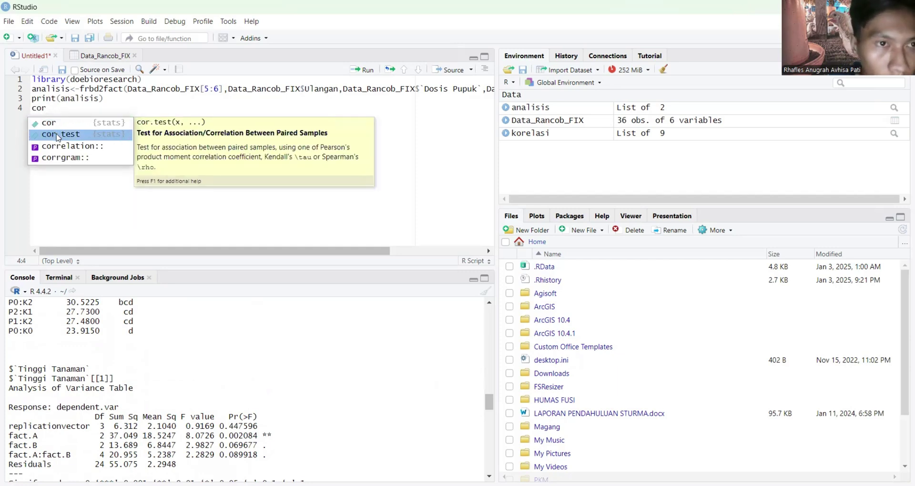
pyautogui.click(58, 136)
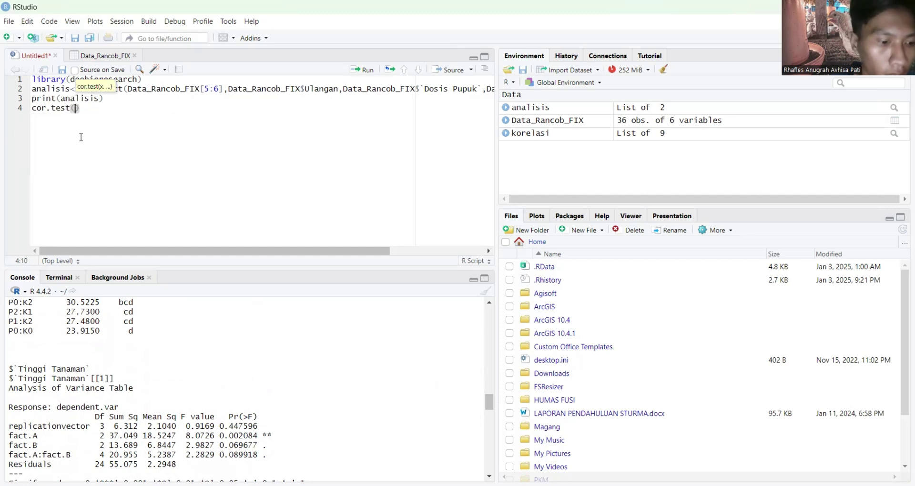
pyautogui.write('data')
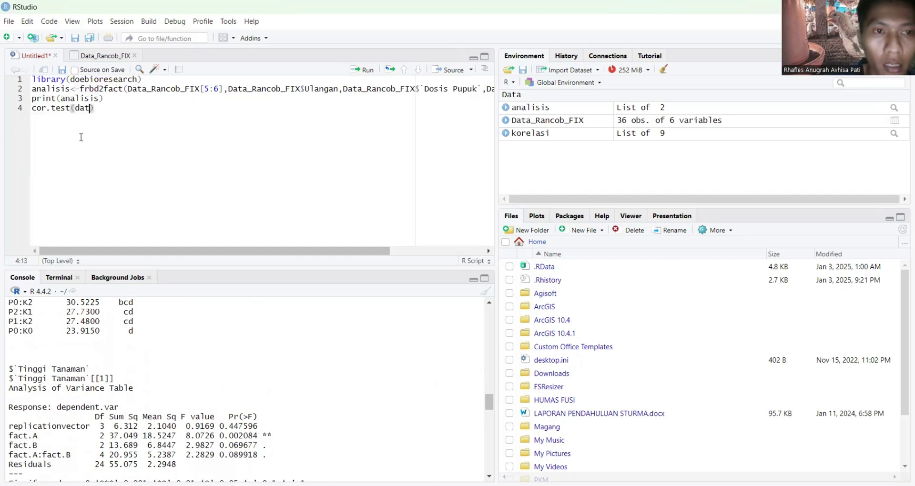
pyautogui.click(99, 124)
pyautogui.click(99, 124)
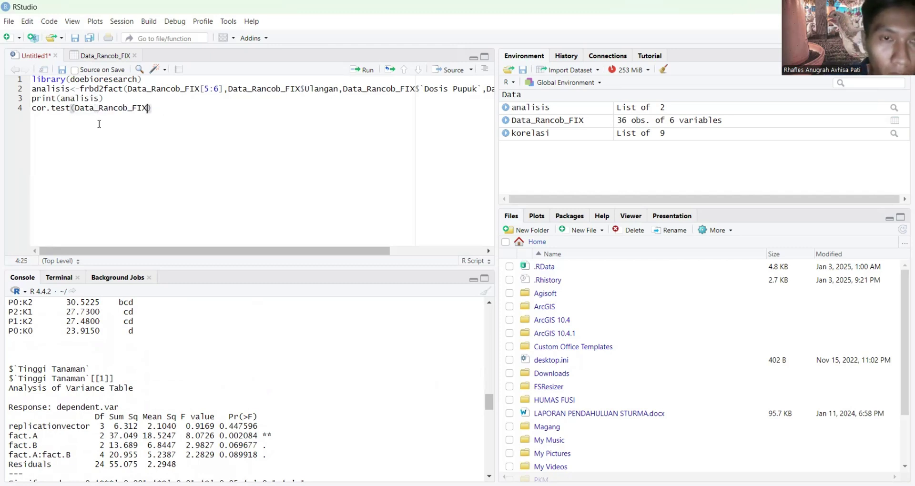
pyautogui.write('$')
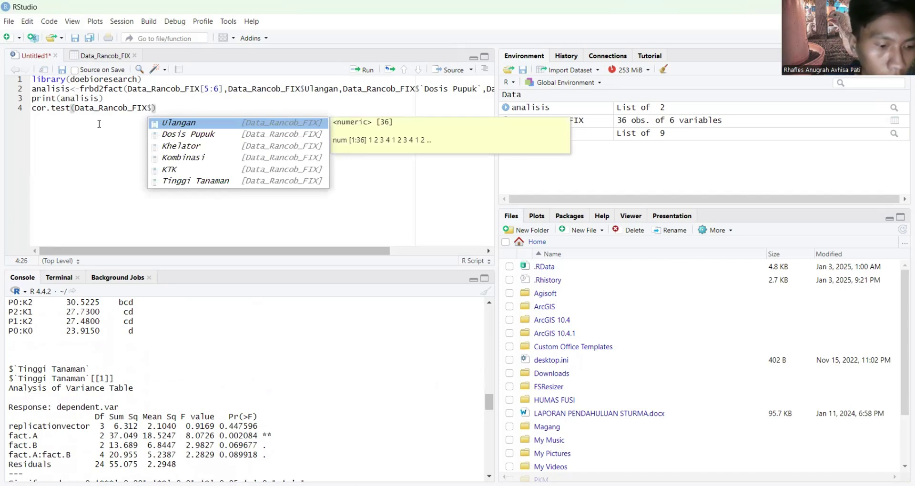
pyautogui.click(193, 170)
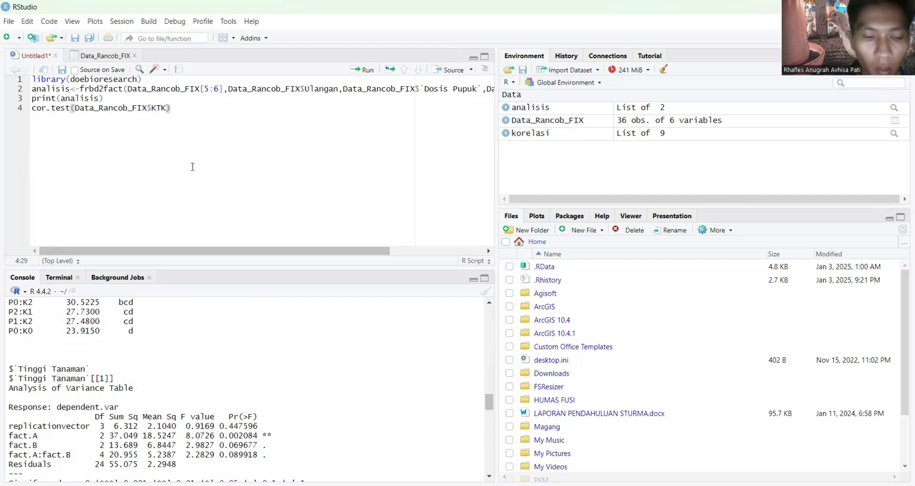
# Add Data_Rancob_FIX$`Tinggi Tanaman` as the second argument of cor.test and run the line.
pyautogui.write(',')
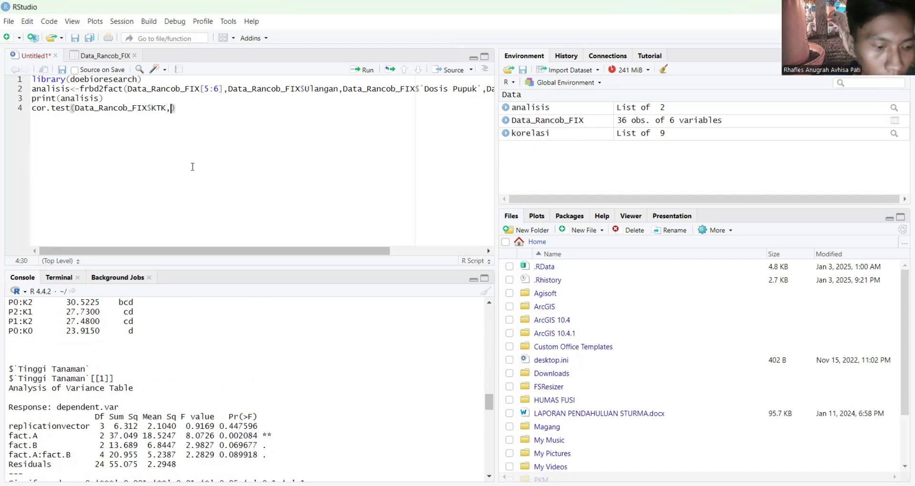
pyautogui.write('data')
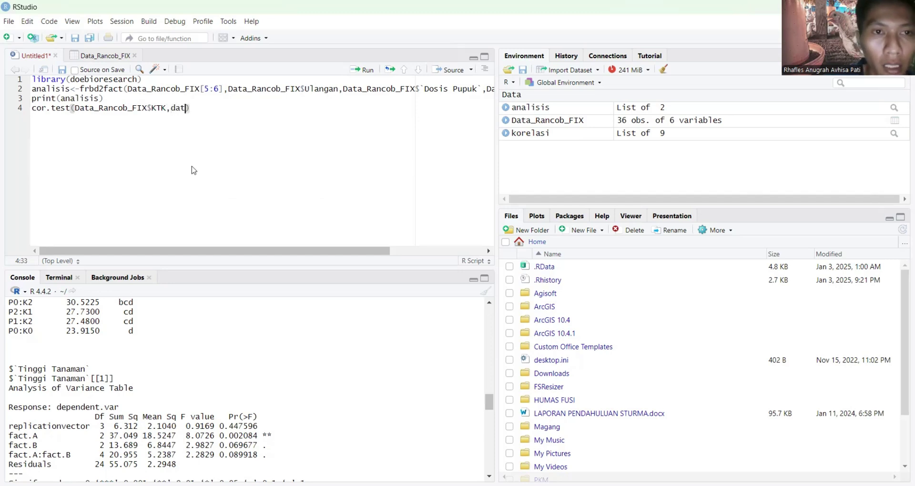
pyautogui.click(190, 123)
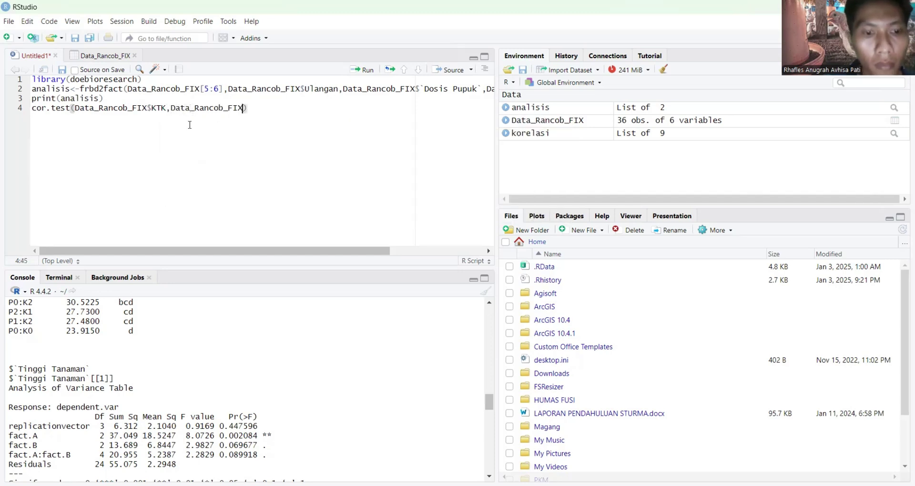
pyautogui.write('$')
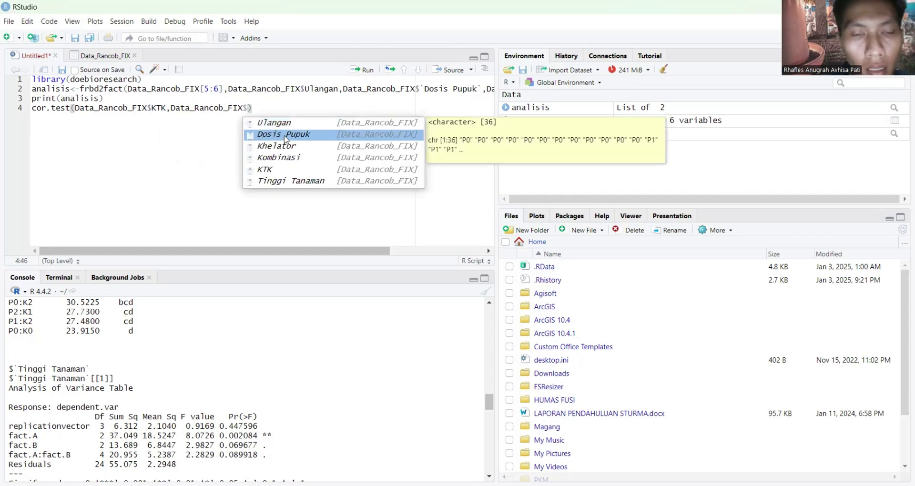
pyautogui.press('Escape')
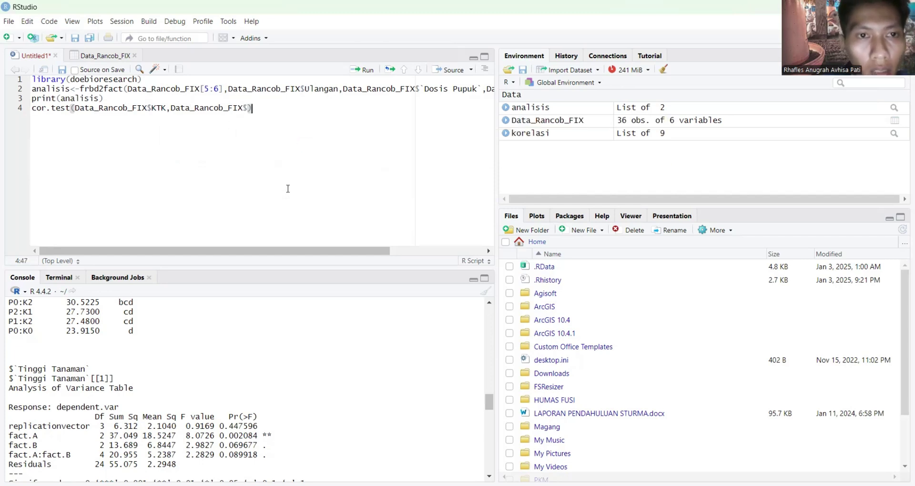
pyautogui.click(251, 109)
pyautogui.click(247, 109)
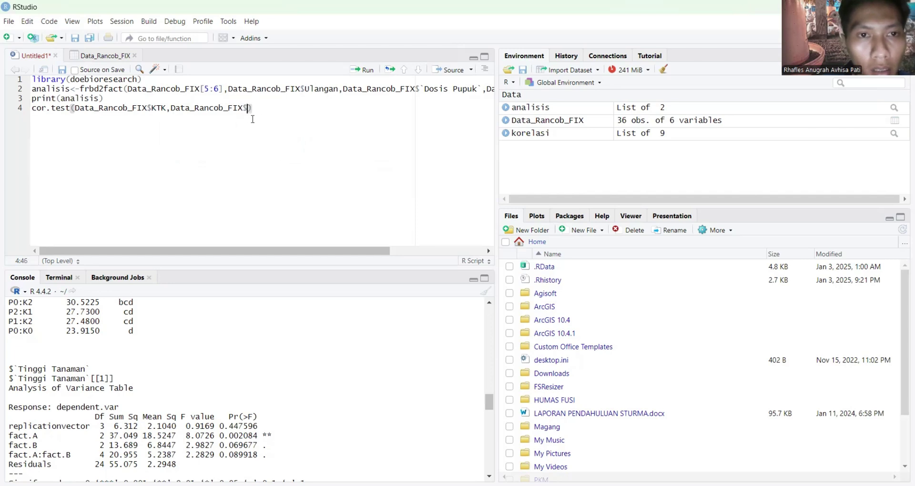
pyautogui.press('BackSpace')
pyautogui.write('$')
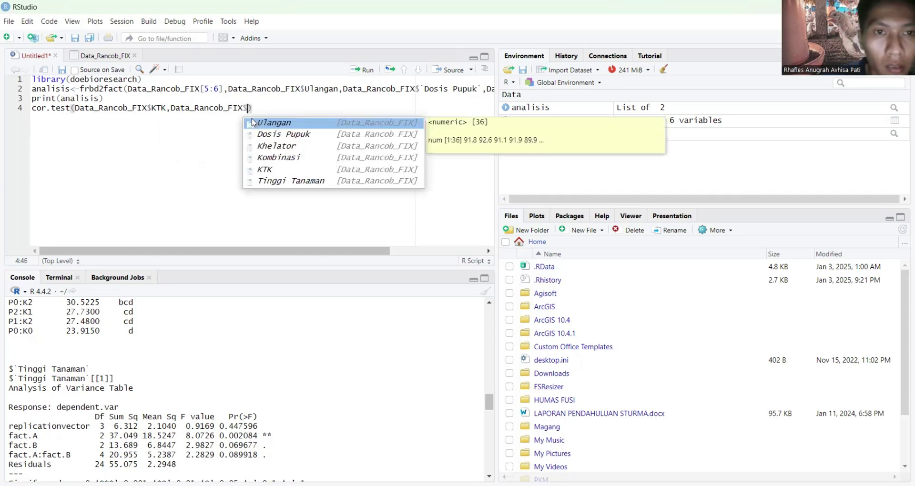
pyautogui.click(277, 177)
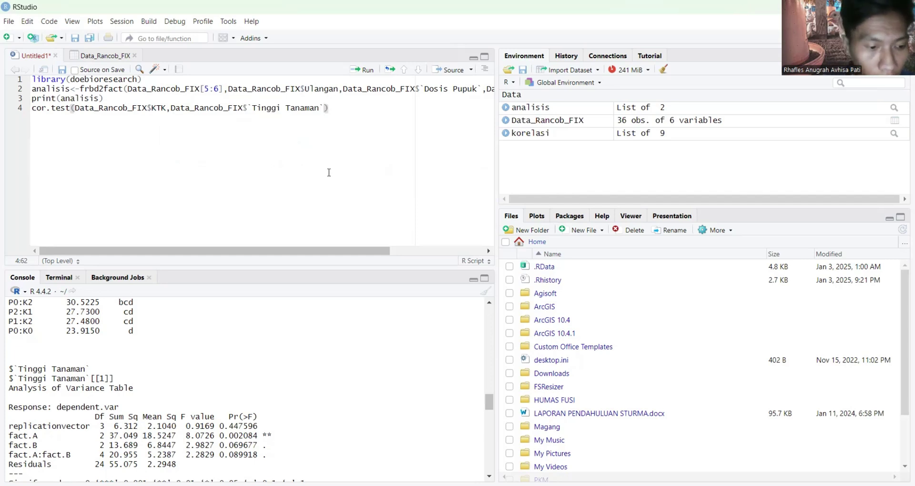
pyautogui.click(363, 69)
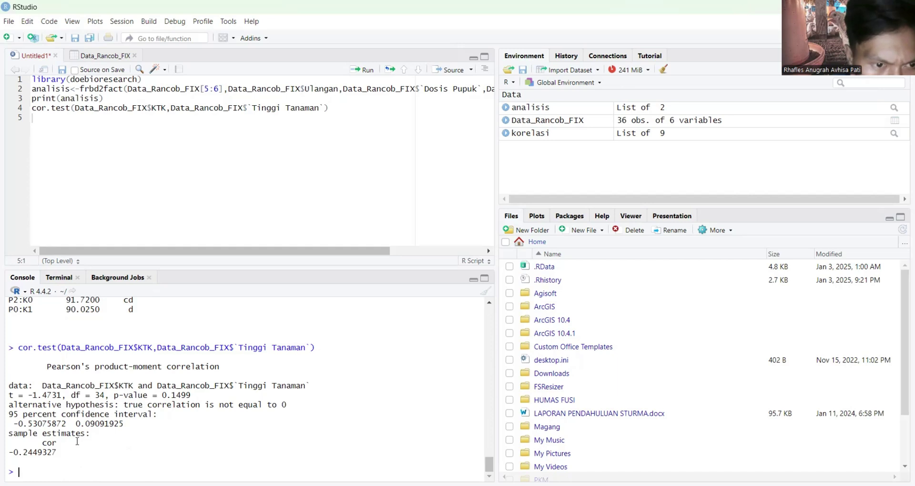
# Examine the p-value of the Pearson correlation between KTK and Tinggi Tanaman in the console output.
pyautogui.scroll(1, 77, 442)
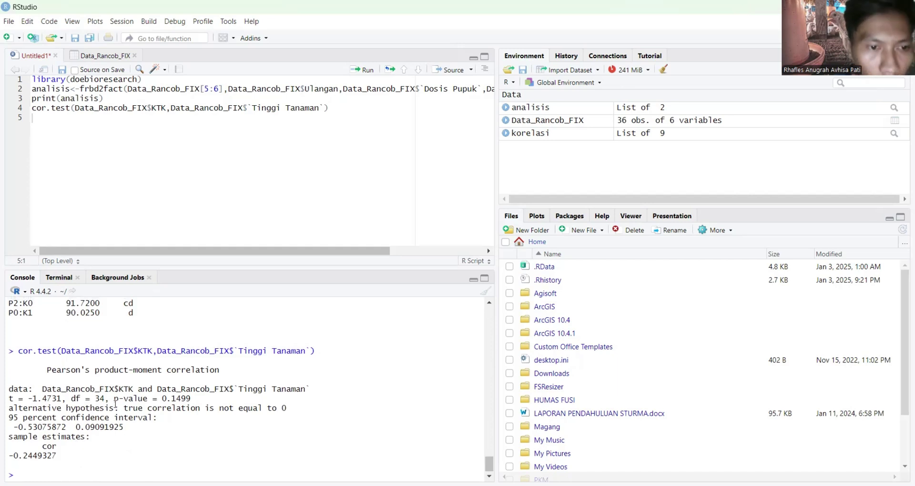
pyautogui.moveTo(114, 400); pyautogui.dragTo(194, 398)
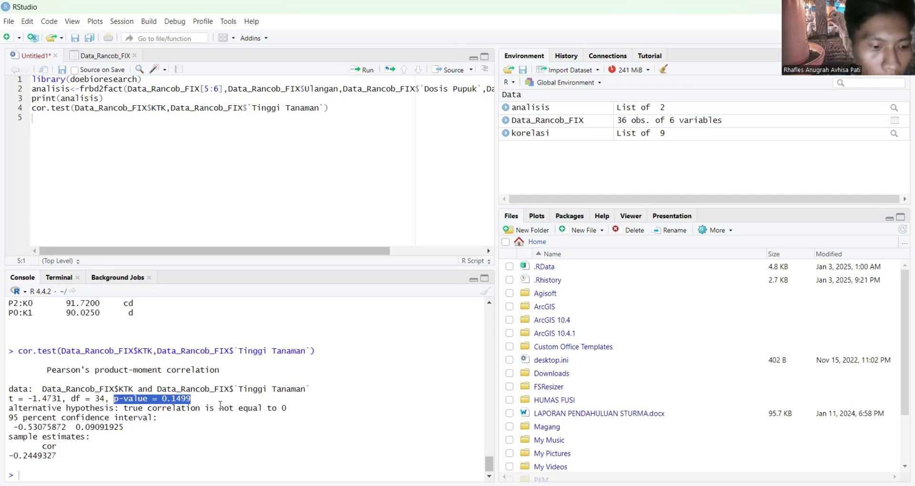
pyautogui.click(139, 428)
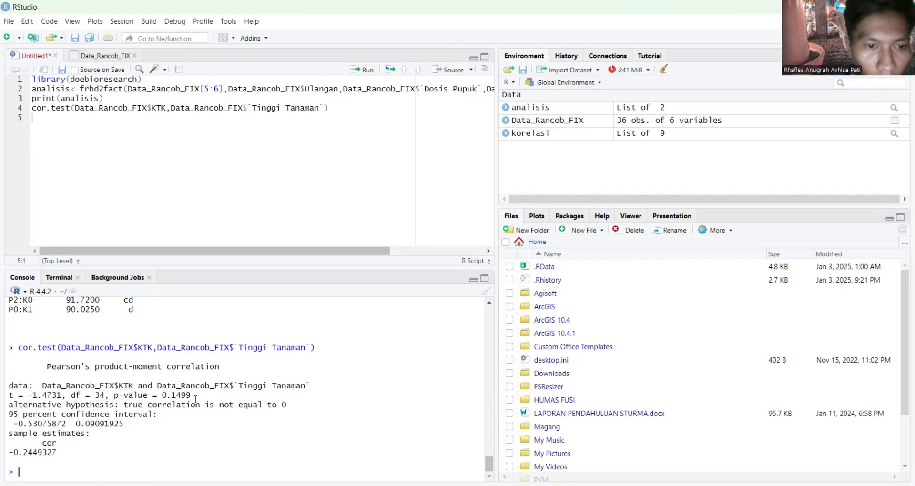
pyautogui.moveTo(191, 396); pyautogui.dragTo(162, 396)
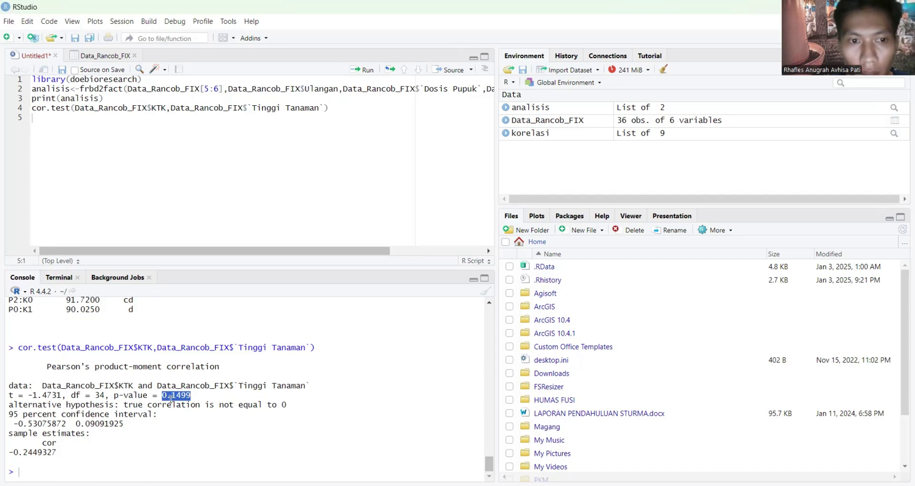
pyautogui.click(194, 397)
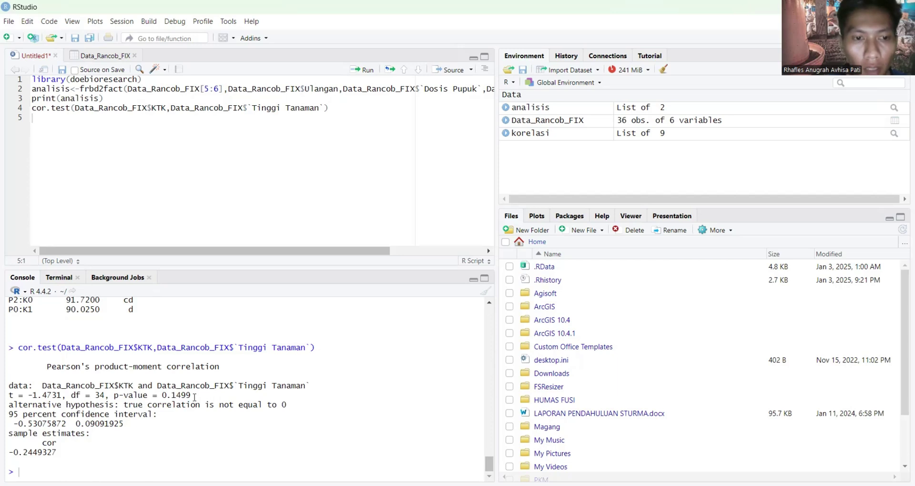
pyautogui.moveTo(191, 397); pyautogui.dragTo(162, 396)
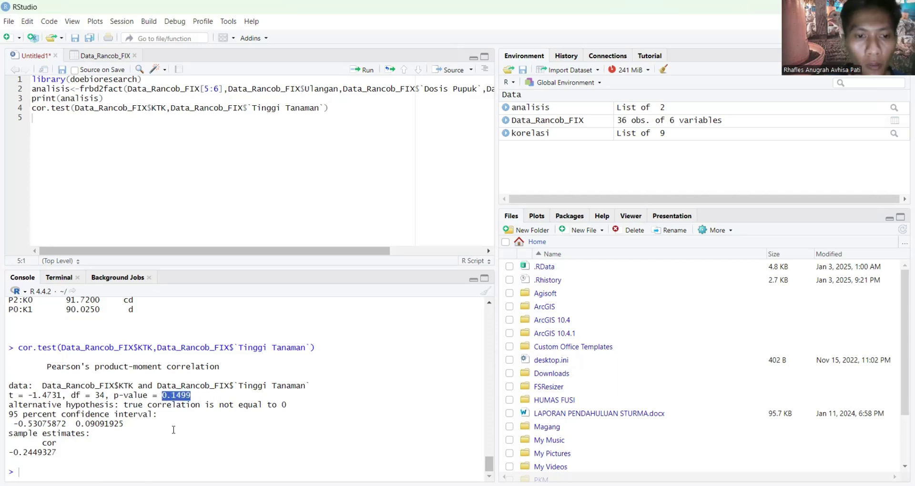
pyautogui.scroll(1, 177, 435)
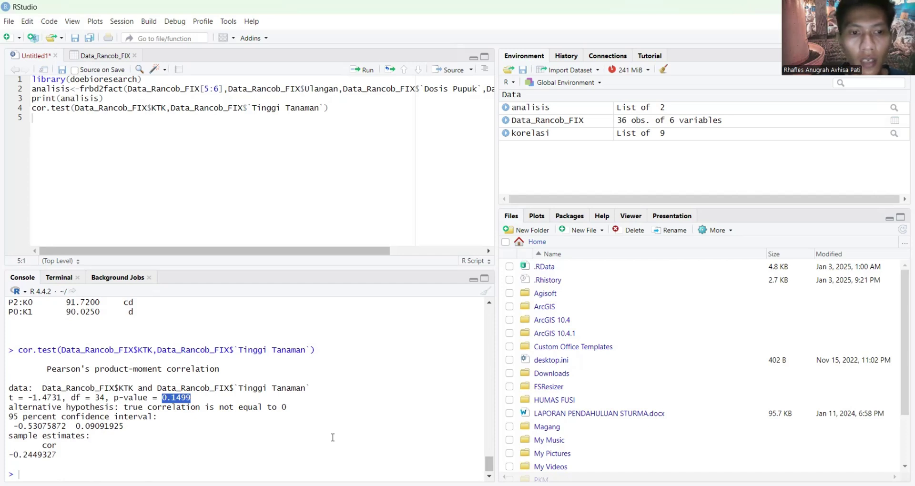
pyautogui.click(221, 404)
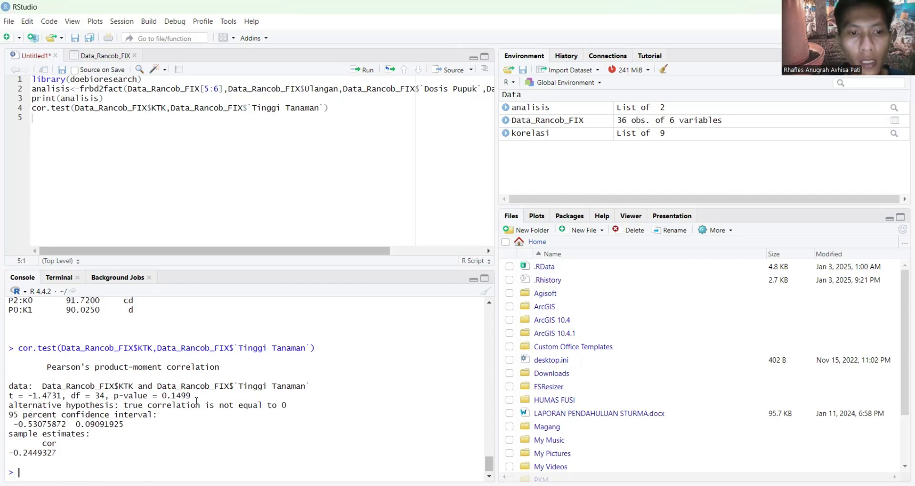
pyautogui.moveTo(191, 396); pyautogui.dragTo(164, 400)
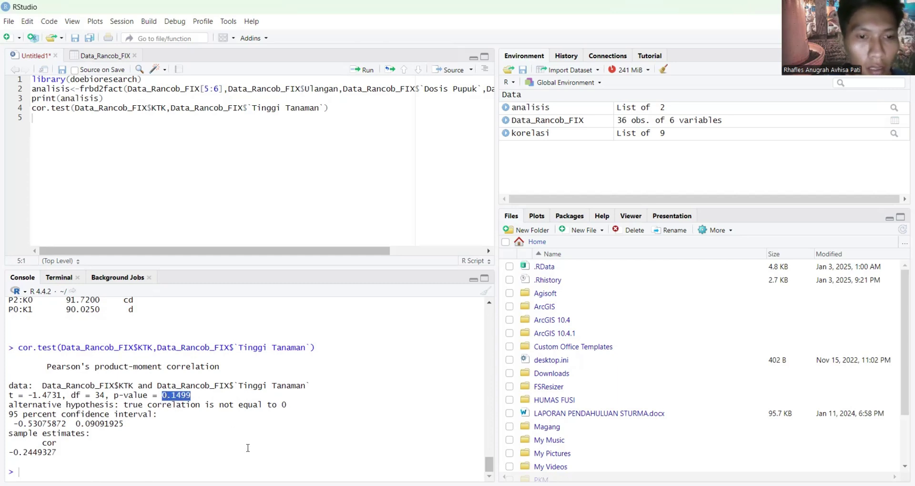
pyautogui.click(235, 434)
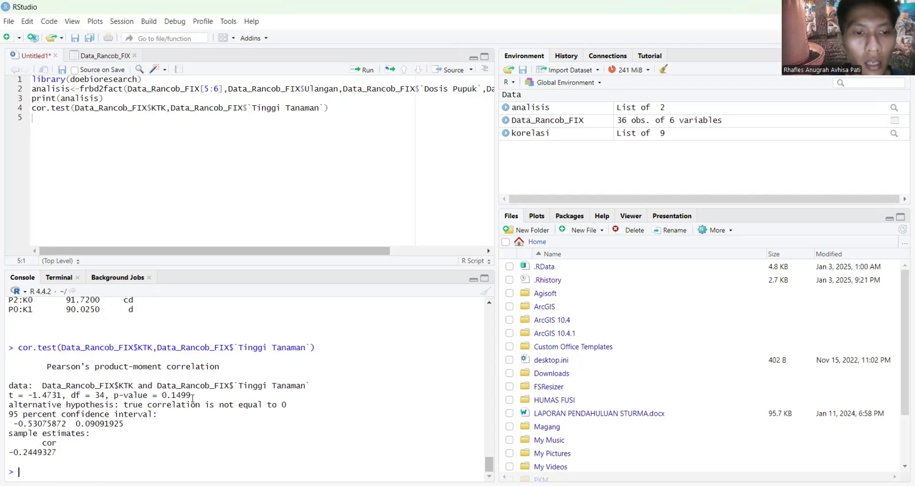
pyautogui.moveTo(191, 396); pyautogui.dragTo(160, 396)
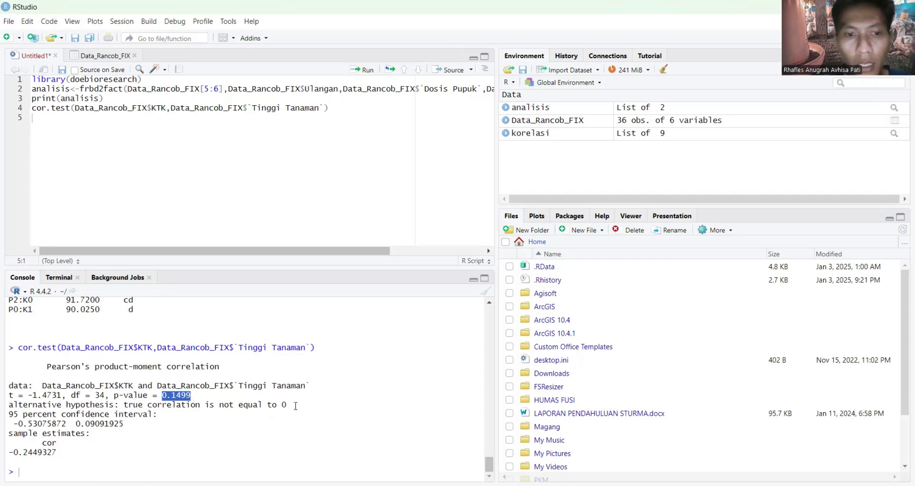
pyautogui.click(246, 400)
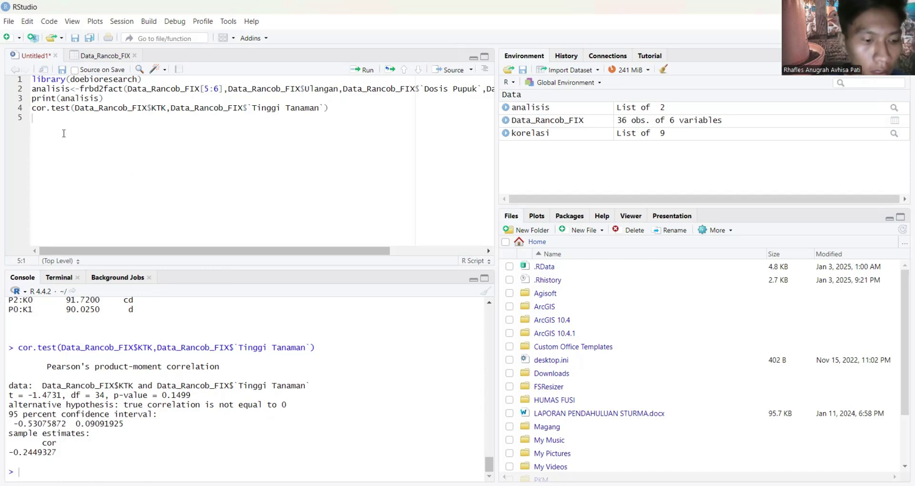
pyautogui.write('libr')
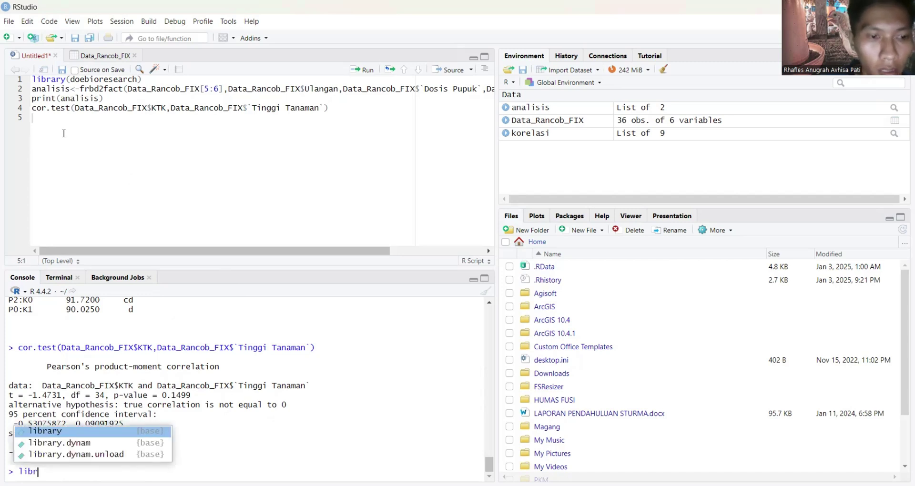
pyautogui.press('BackSpace')
pyautogui.press('BackSpace')
pyautogui.press('BackSpace')
pyautogui.press('BackSpace')
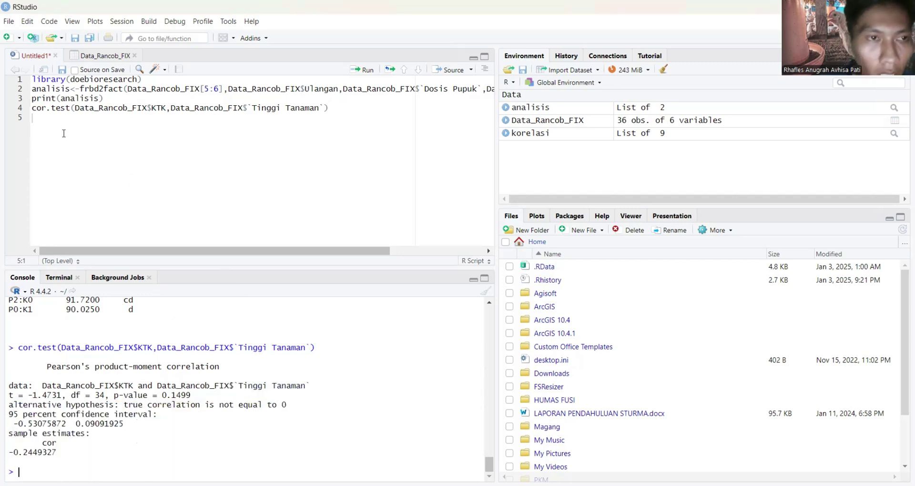
# Add library(ggplot2) on line 5 of the script and run it to load the package.
pyautogui.click(54, 122)
pyautogui.write('libr')
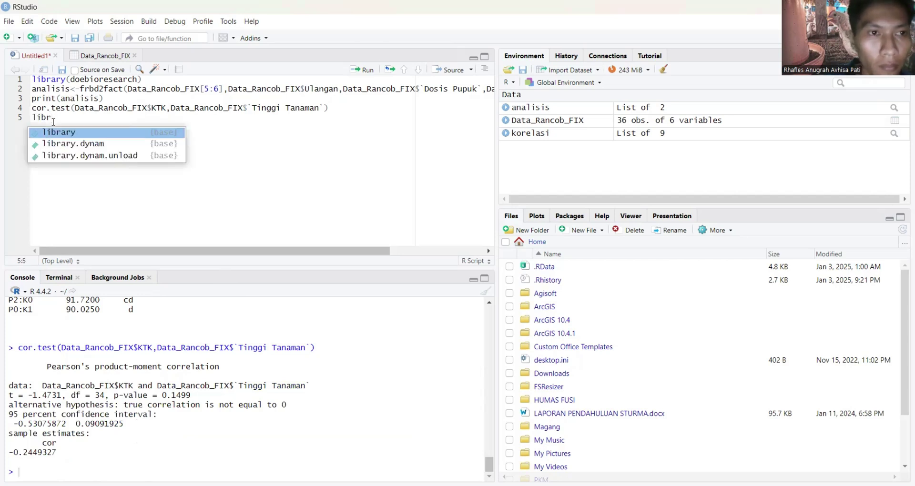
pyautogui.click(80, 136)
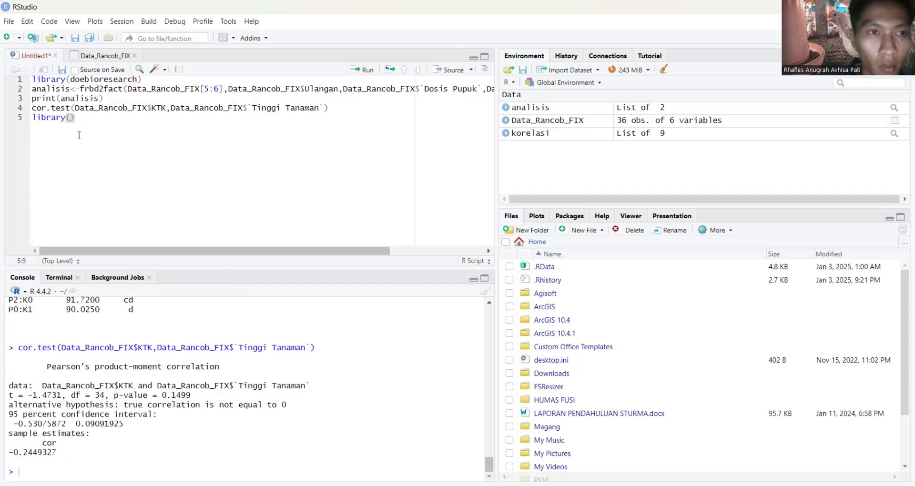
pyautogui.write('GG\\\\')
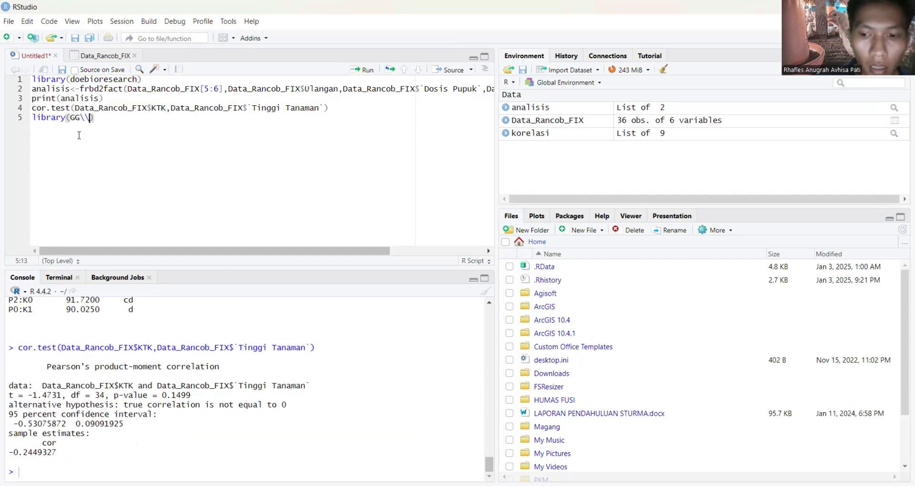
pyautogui.press('BackSpace')
pyautogui.press('BackSpace')
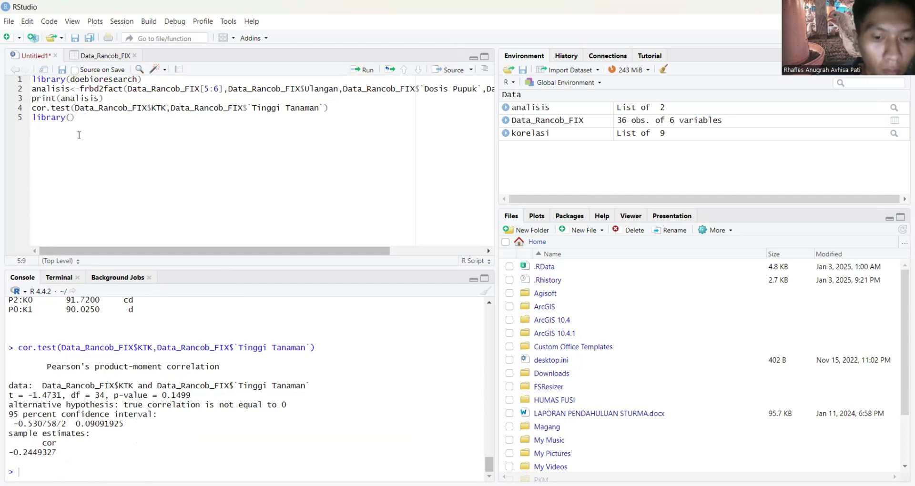
pyautogui.write('gg')
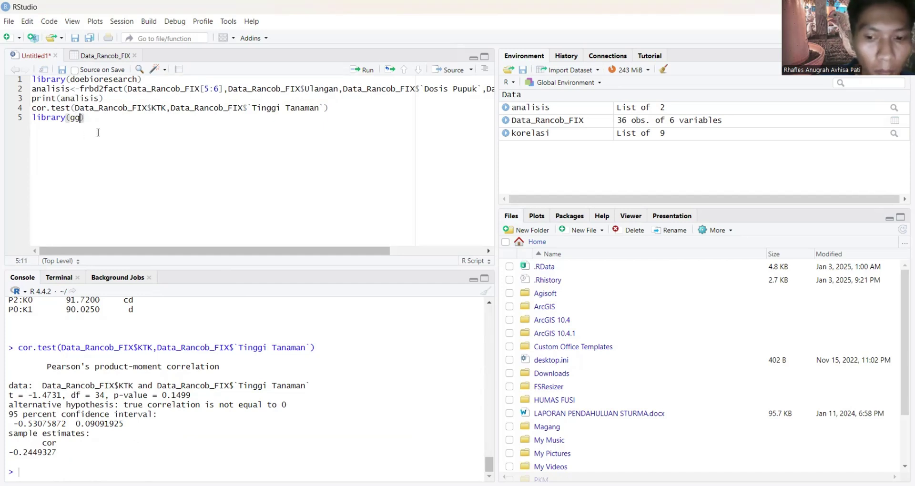
pyautogui.write('p')
pyautogui.click(98, 133)
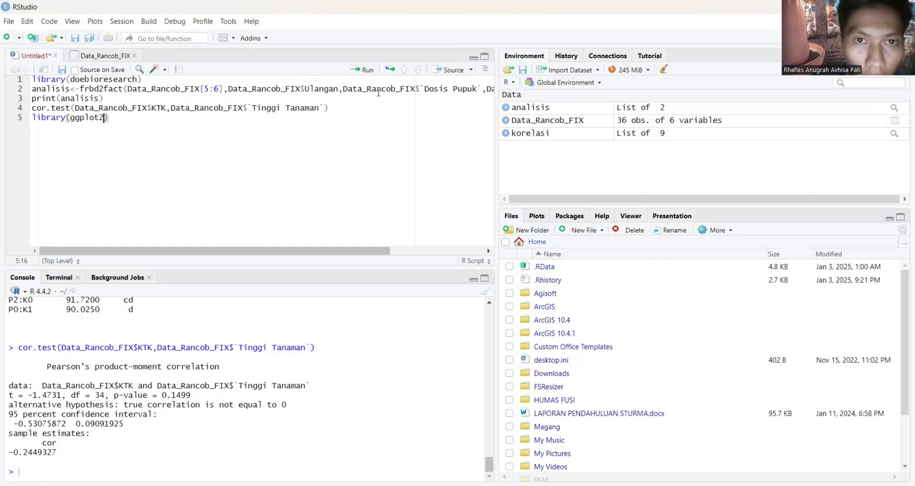
pyautogui.click(368, 72)
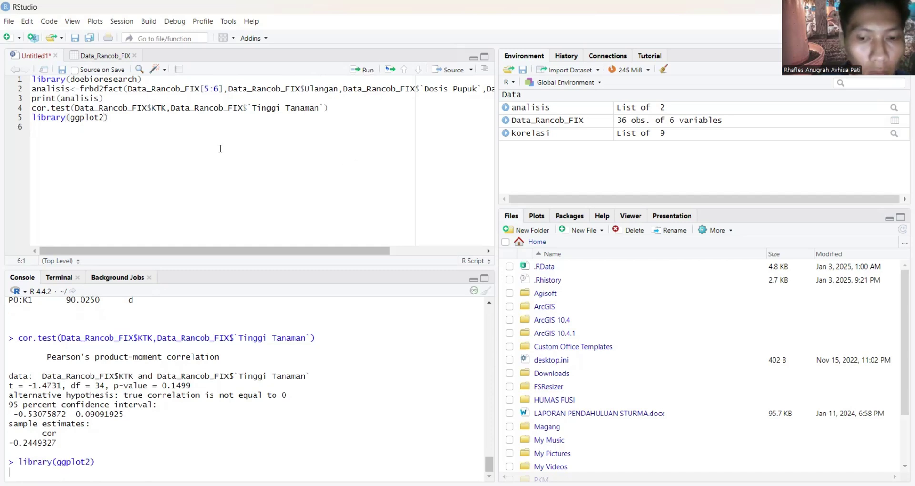
# Add library(ggpp) on line 6 of the script and run it.
pyautogui.write('libr')
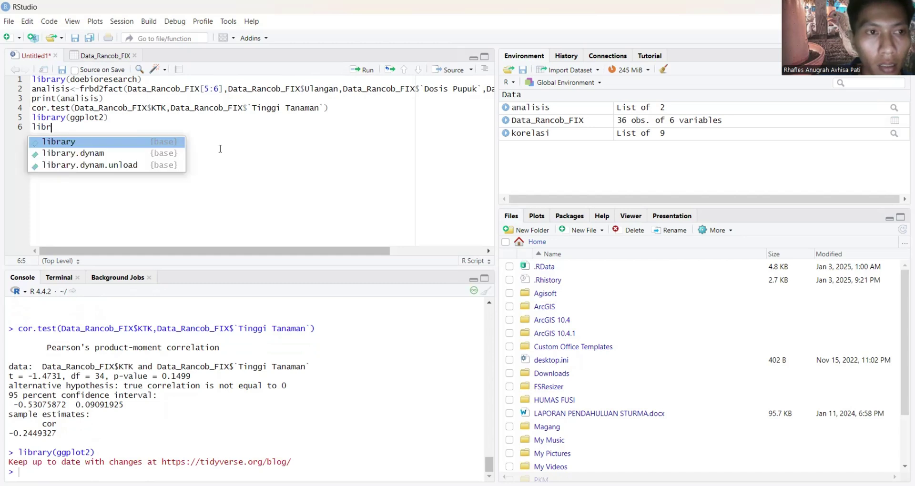
pyautogui.press('Tab')
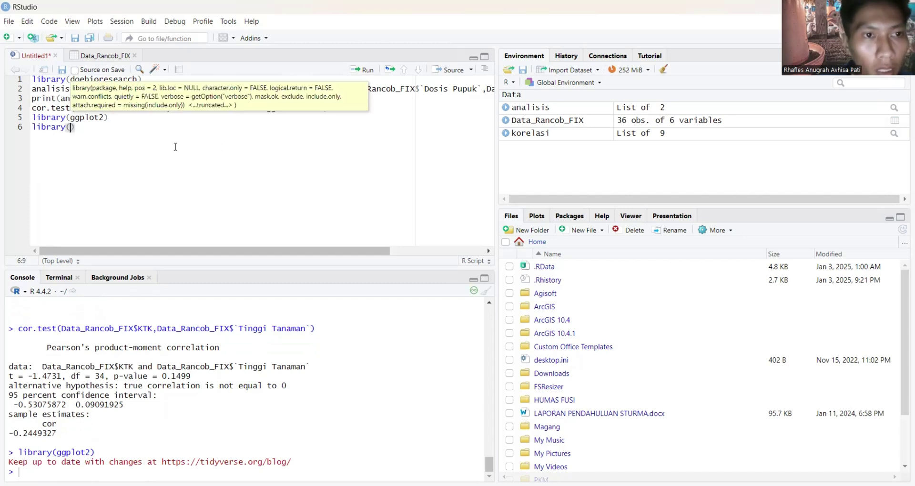
pyautogui.write('ggpp')
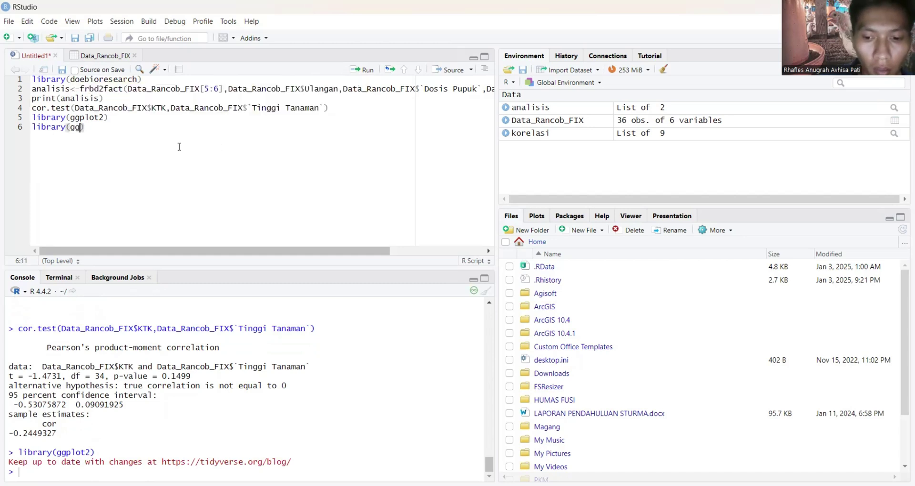
pyautogui.click(357, 70)
# Load the ggpmisc package by adding library(ggpmisc) on line 7 and running the line.
pyautogui.write('l')
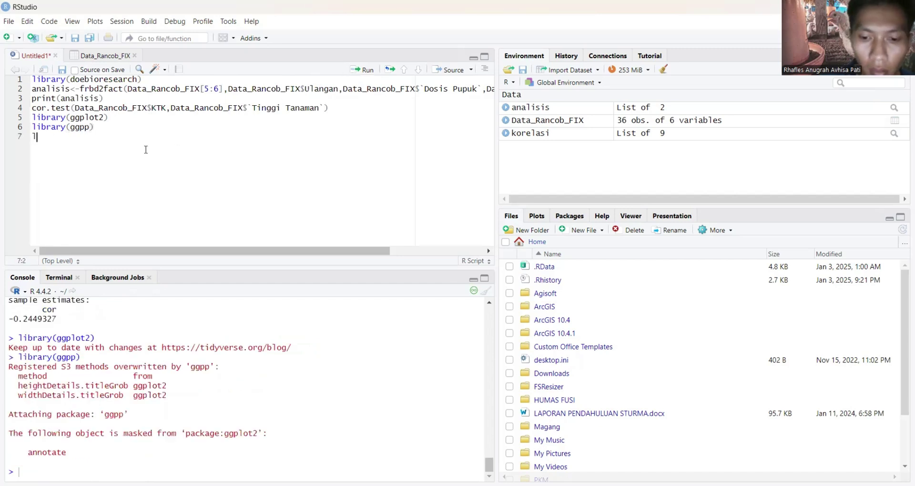
pyautogui.write('ibrary')
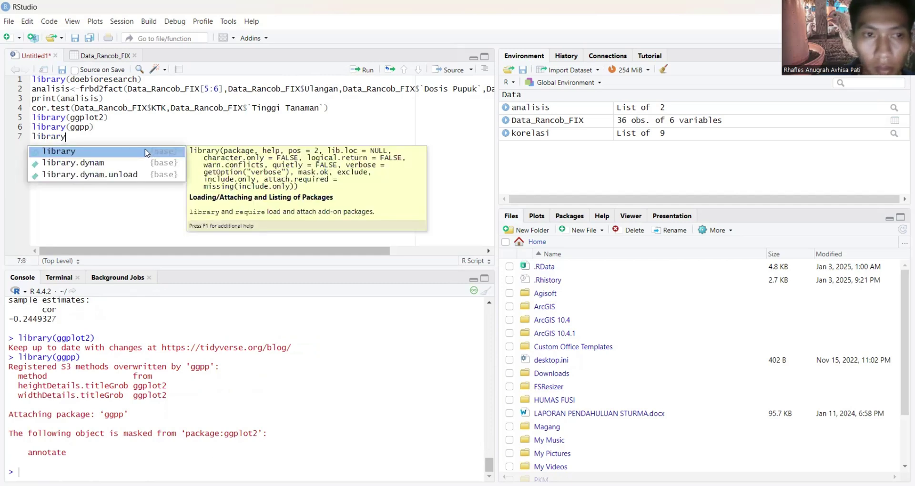
pyautogui.click(146, 151)
pyautogui.write('ggp')
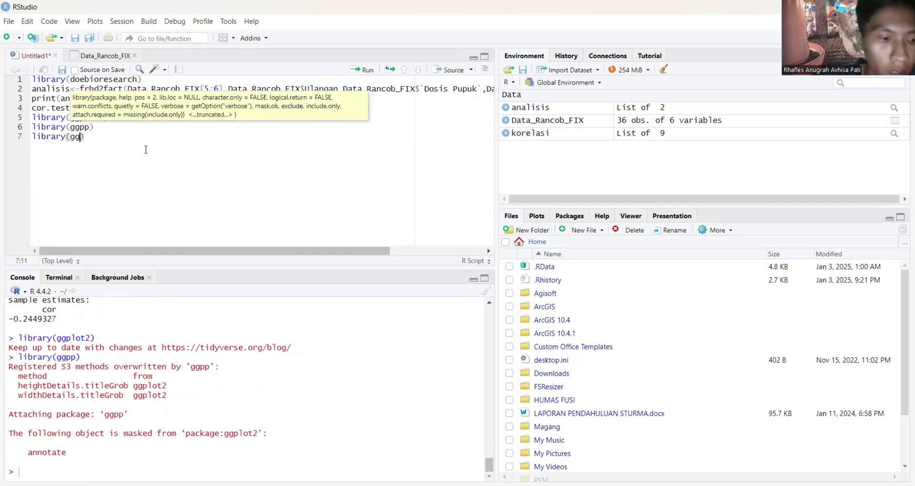
pyautogui.write('misc')
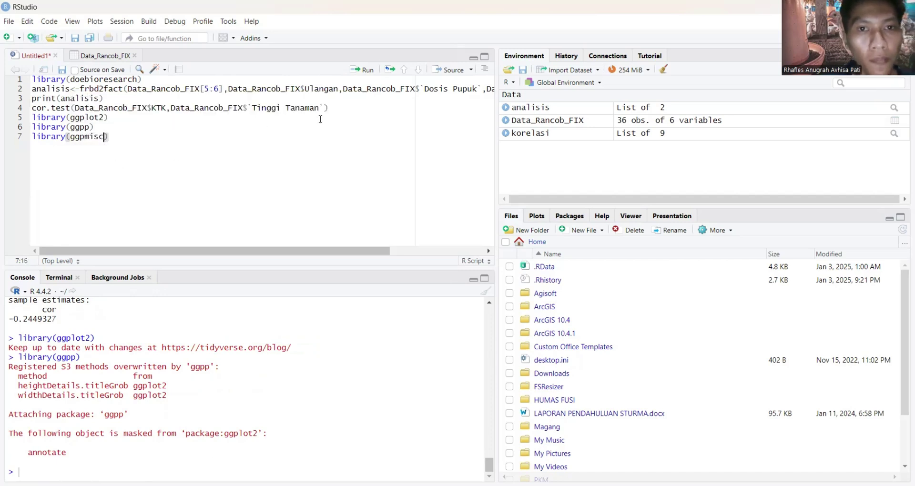
pyautogui.click(363, 71)
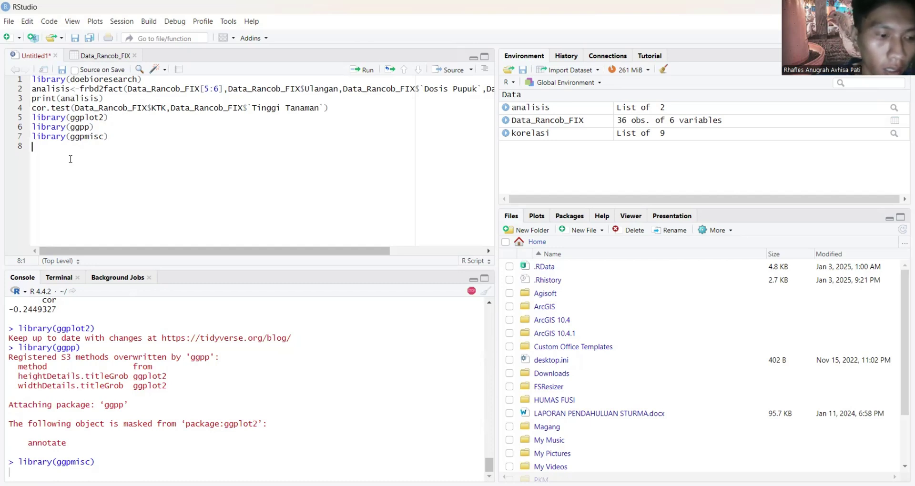
# Start a ggplot call on line 8 with Data_Rancob_FIX as the data and an empty aes() mapping.
pyautogui.write('gg')
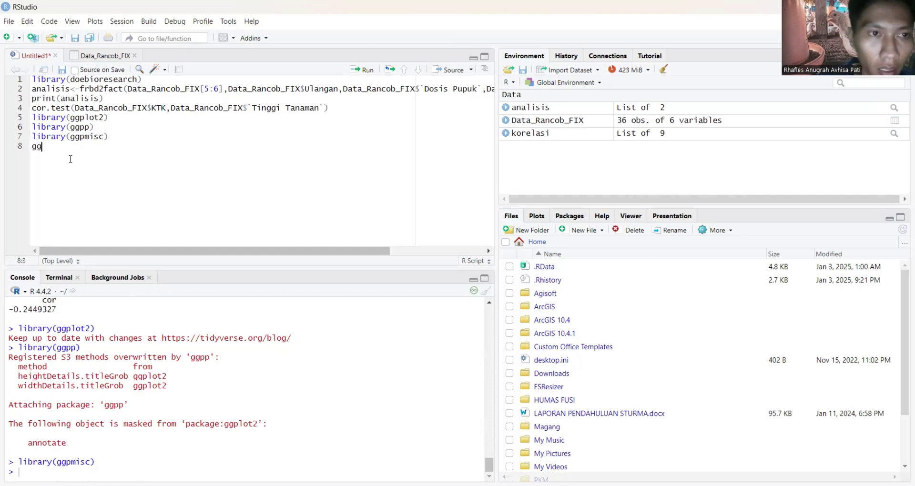
pyautogui.write('p')
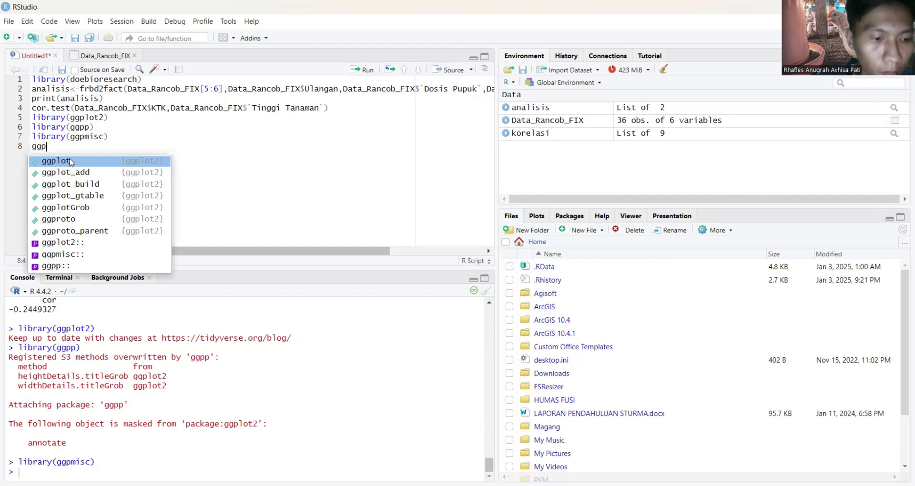
pyautogui.click(70, 163)
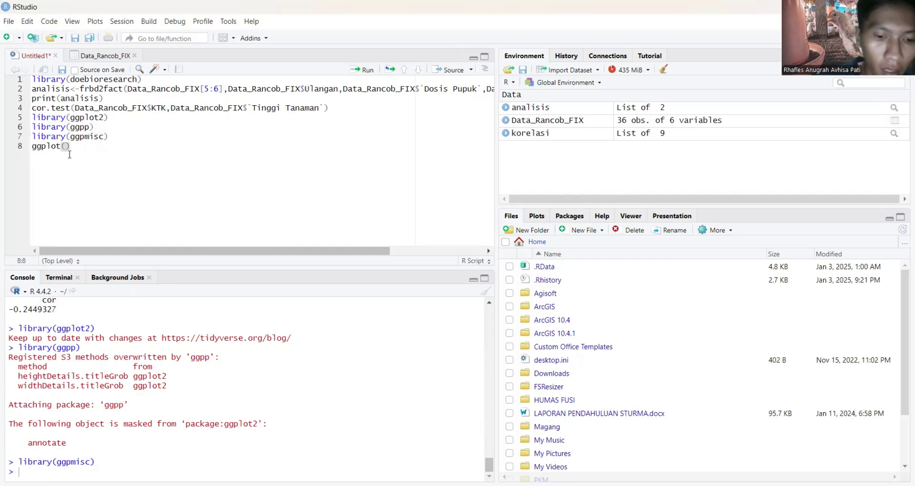
pyautogui.write('data')
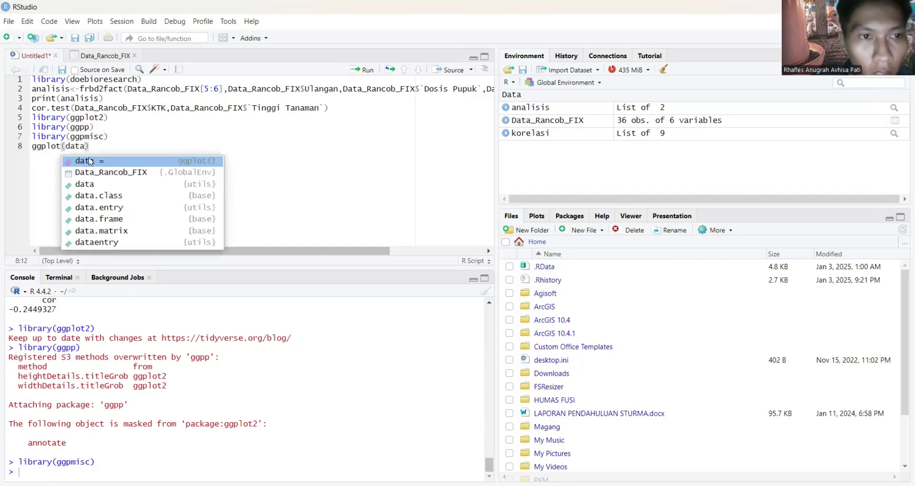
pyautogui.click(93, 172)
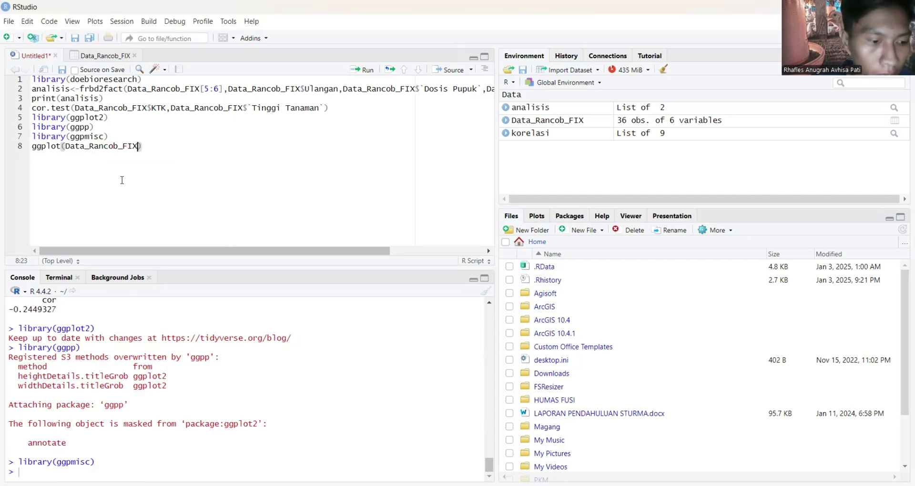
pyautogui.write(',')
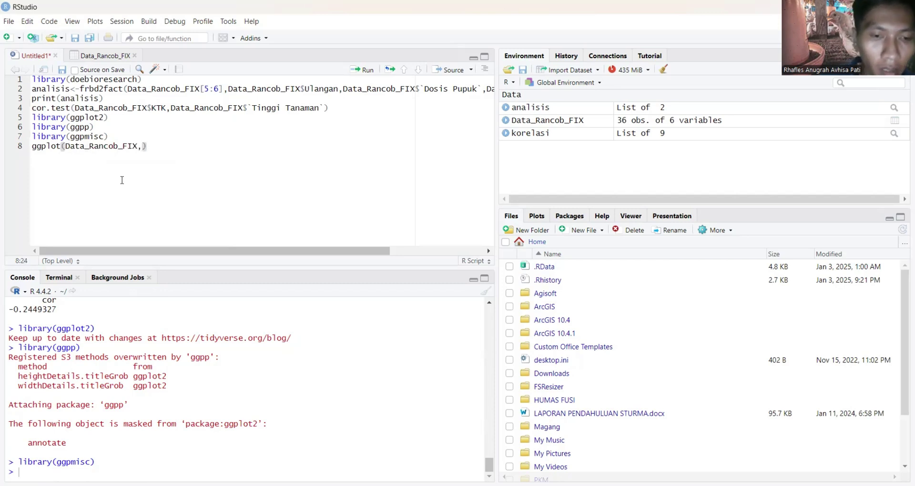
pyautogui.write('aes')
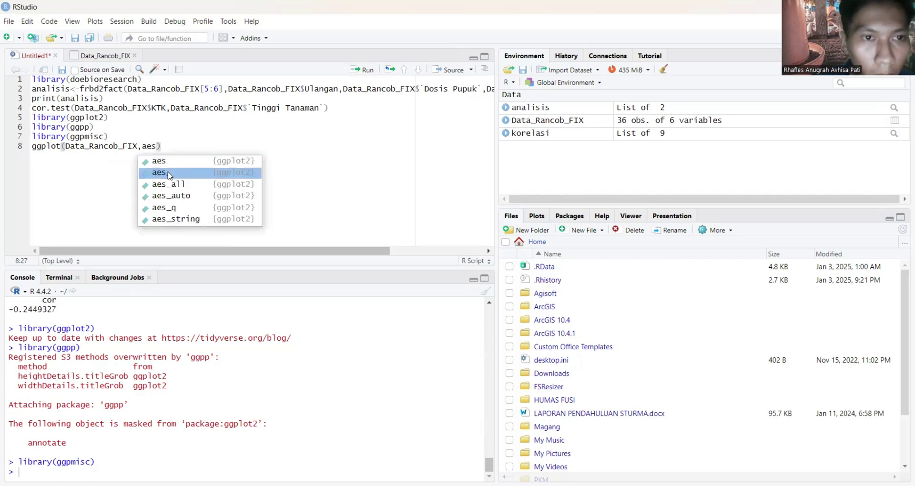
pyautogui.click(171, 172)
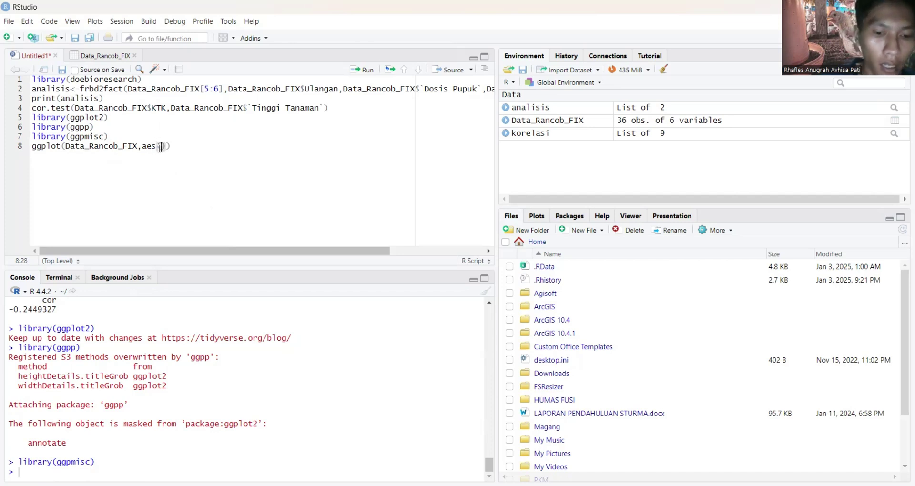
# Map x to Data_Rancob_FIX$`Tinggi Tanaman` inside the aes() of the ggplot call.
pyautogui.write('x')
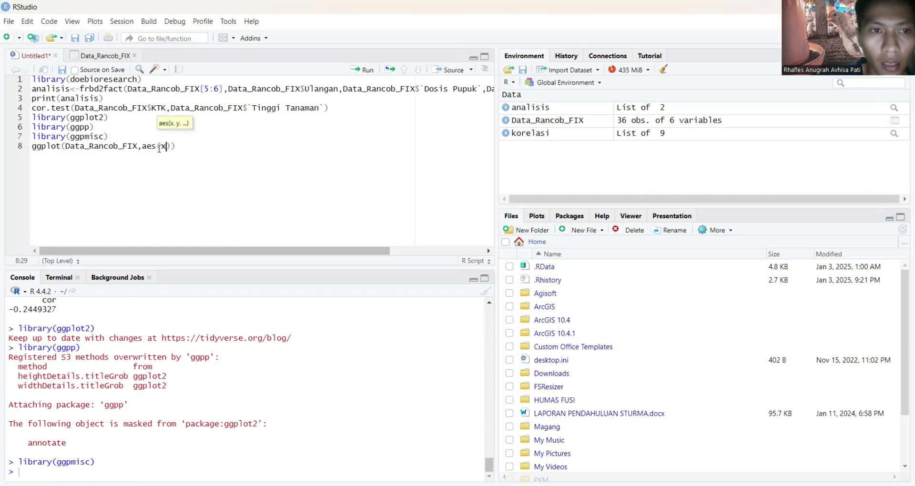
pyautogui.write('=dat')
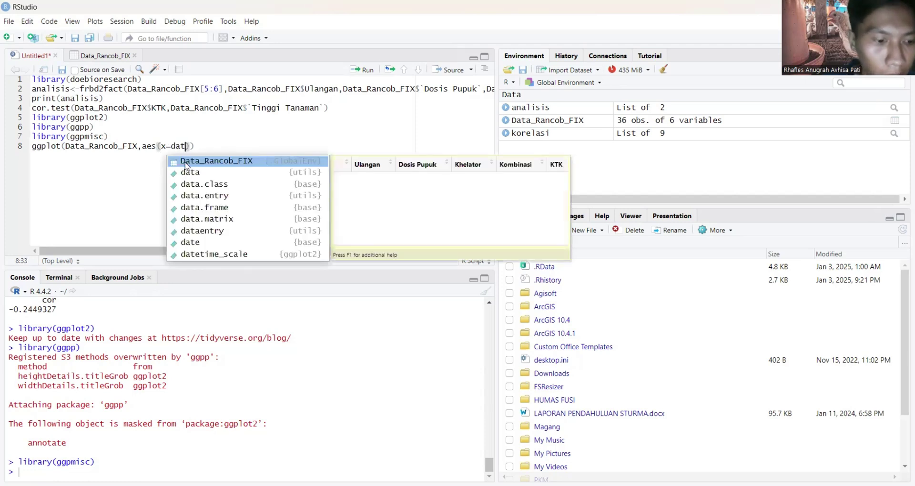
pyautogui.press('Return')
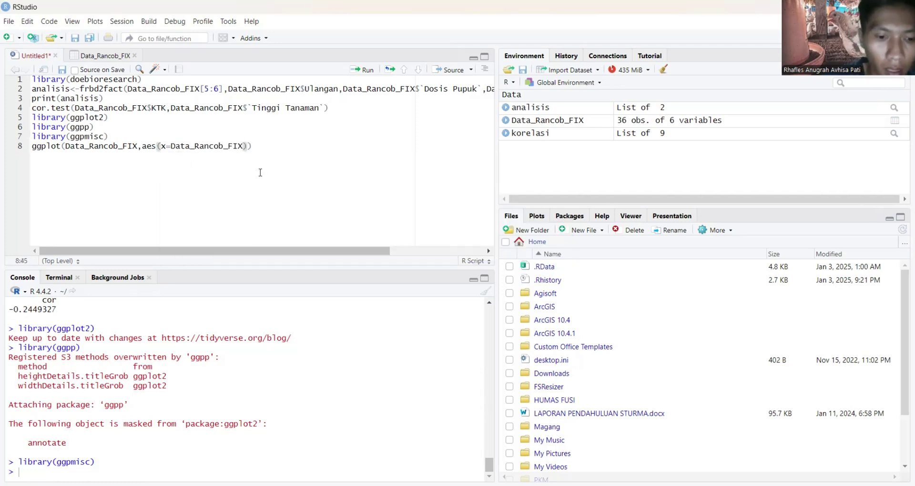
pyautogui.write('$')
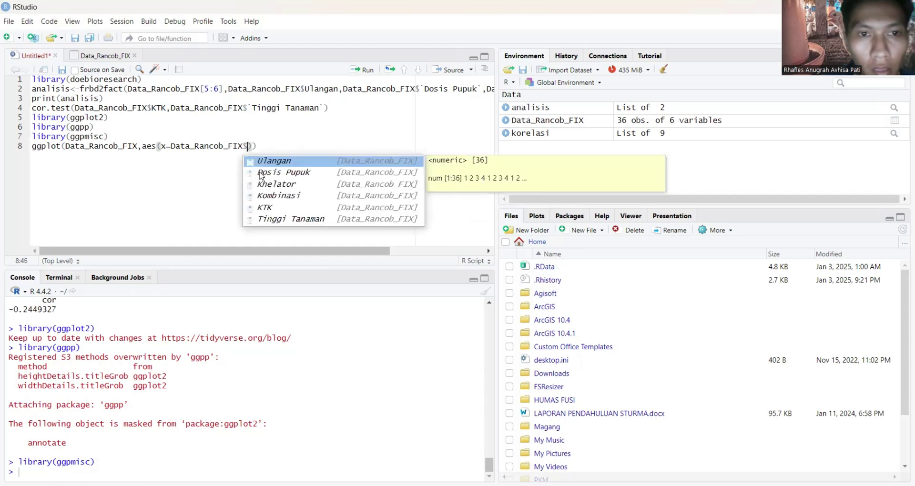
pyautogui.click(286, 219)
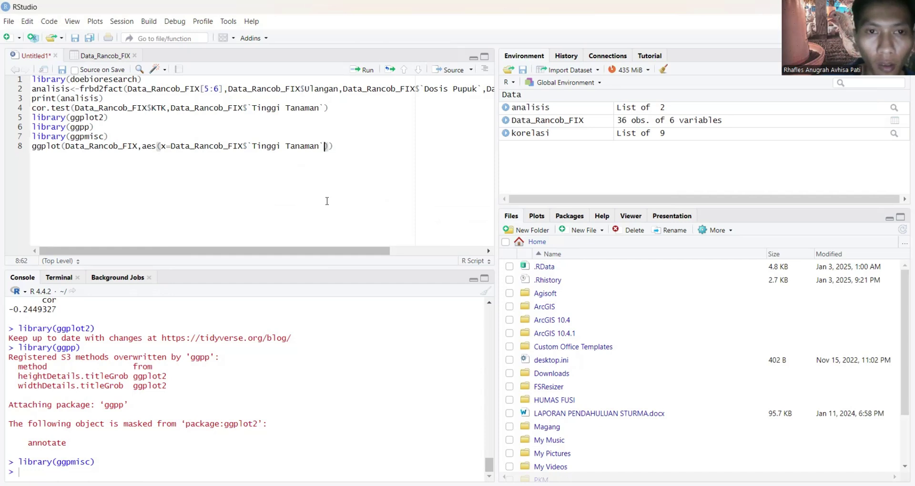
# Map y to Data_Rancob_FIX$KTK in the same aes() and finish at the end of the closed ggplot call.
pyautogui.write(',')
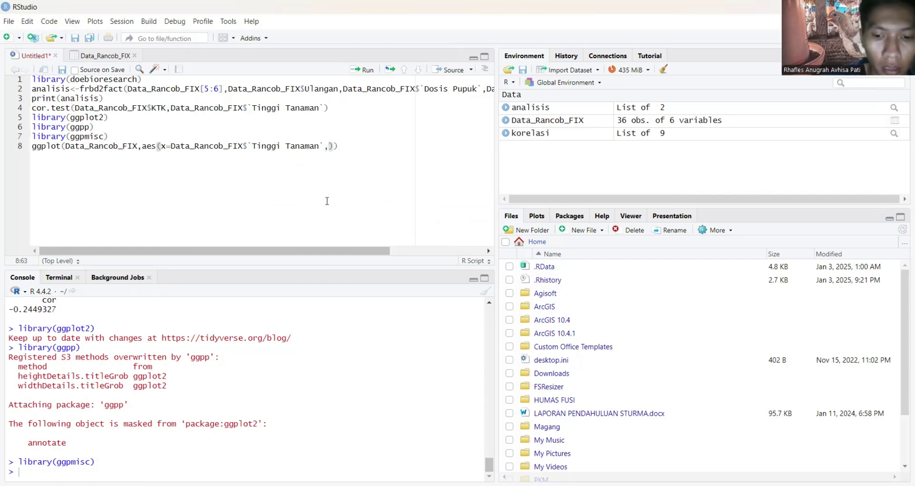
pyautogui.write('y=')
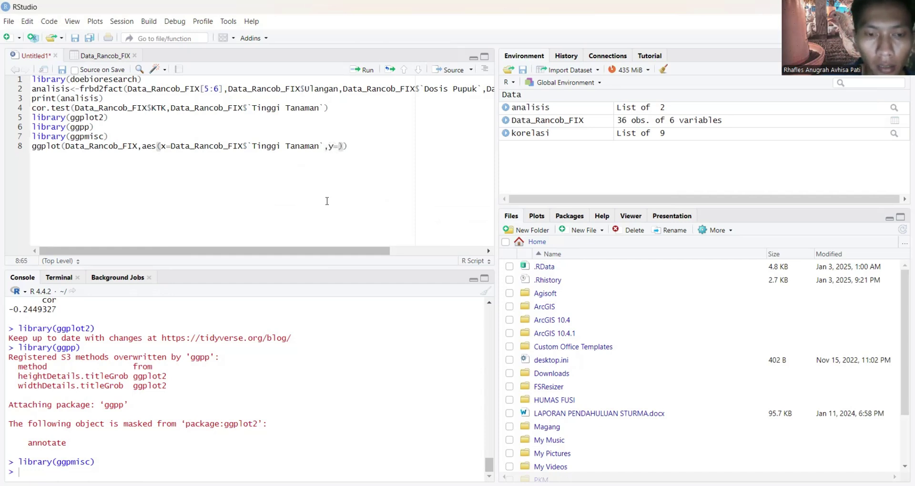
pyautogui.write('dat')
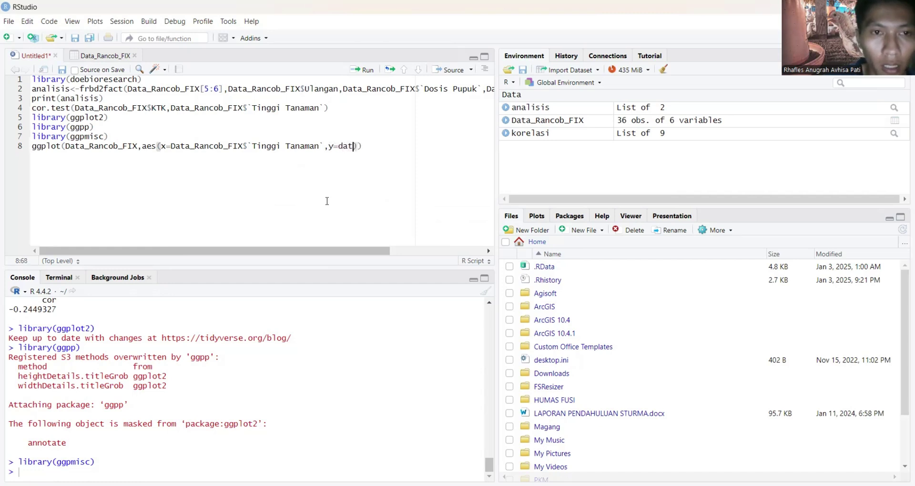
pyautogui.click(376, 162)
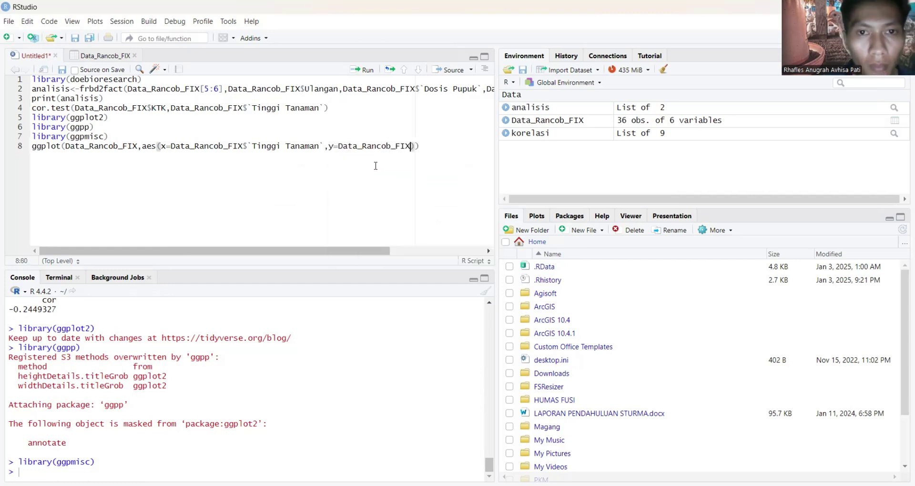
pyautogui.write('$')
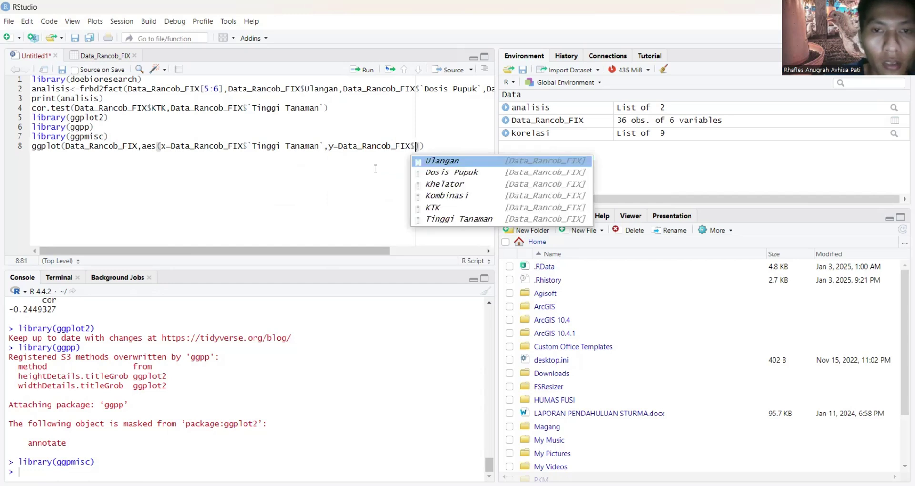
pyautogui.click(434, 208)
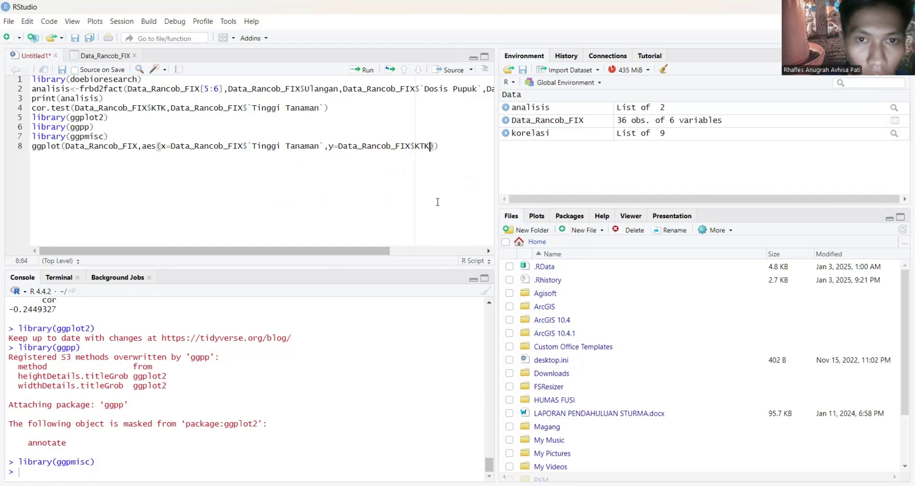
pyautogui.write('))')
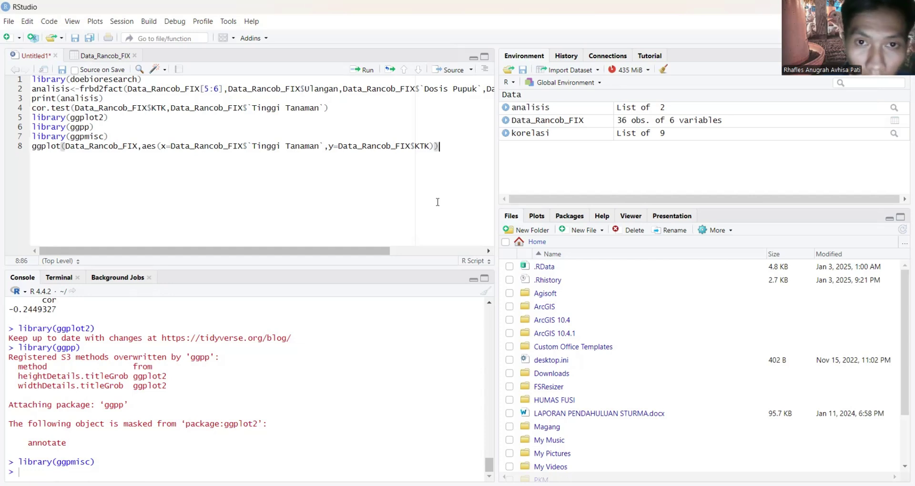
# Append geom_point(), geom_smooth(method = "lm", se = FALSE), theme_classic() and stat_poly_eq() with equation and R² labels for y ~ x to the ggplot call and run it.
pyautogui.write('+')
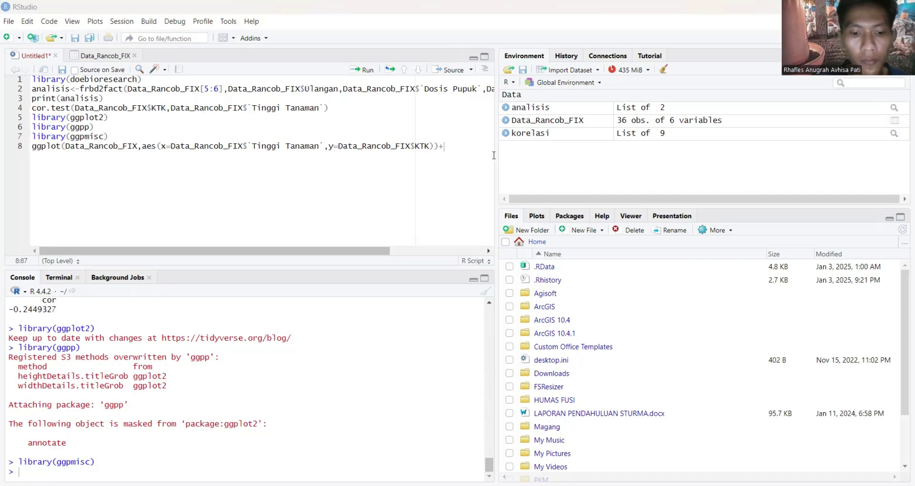
pyautogui.write('geom_point()+   geom_smooth(method = "lm", se = FALSE) +   theme_classic()+   stat_poly_eq(     aes(label = paste(..eq.label.., ..rr.label.., sep = "~~~")),     formula = y ~ x,     parse = TRUE   )')
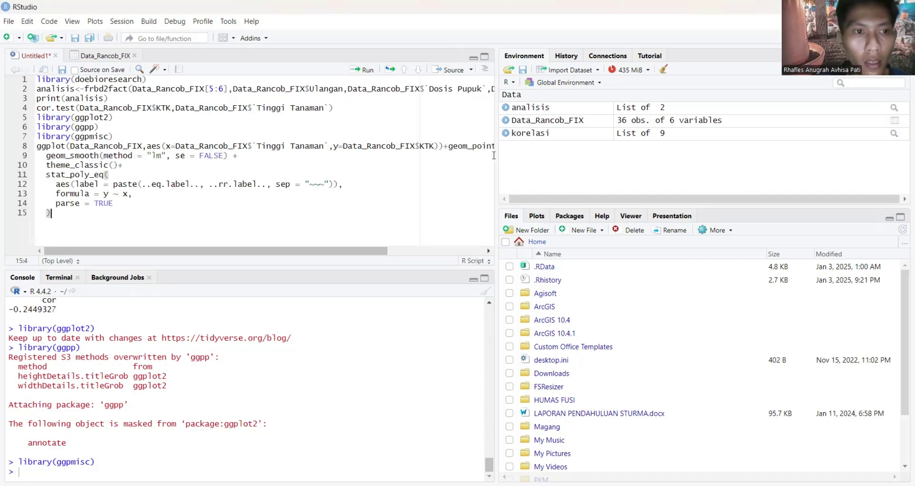
pyautogui.click(366, 71)
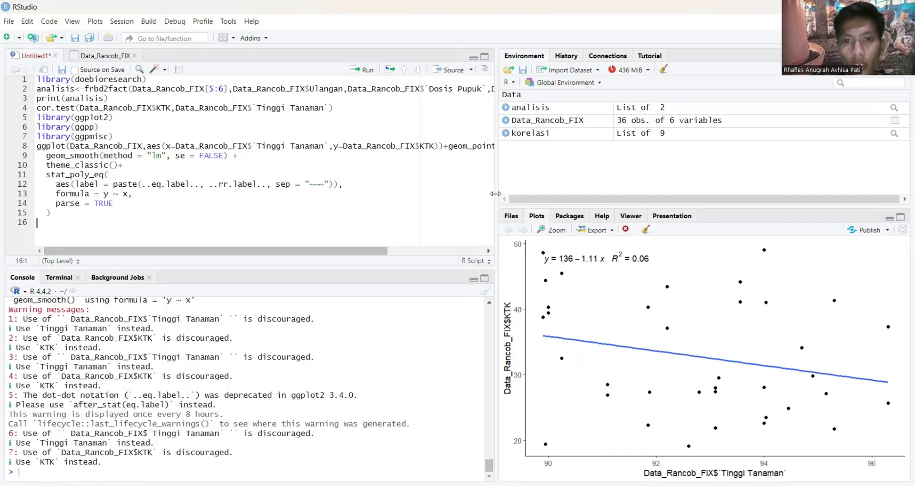
# Widen the plot pane by narrowing the script and console area so the scatter plot is shown larger.
pyautogui.moveTo(496, 193); pyautogui.dragTo(332, 163)
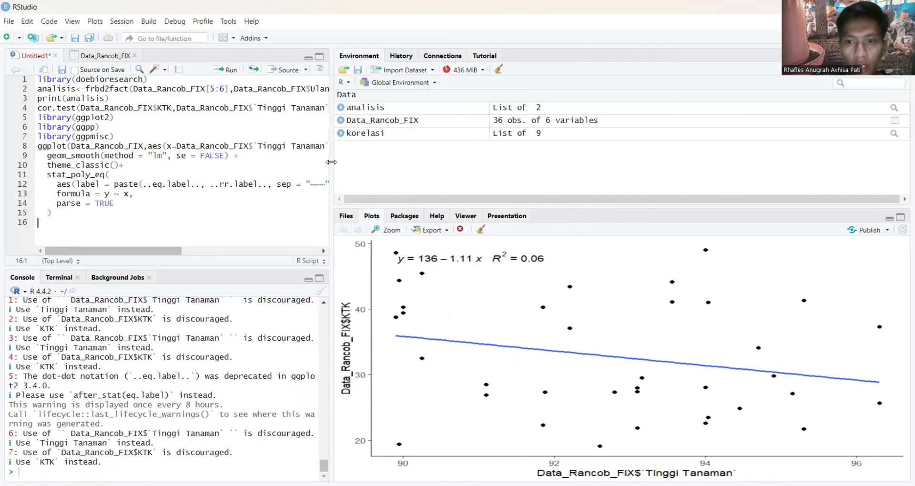
pyautogui.rightClick(568, 311)
pyautogui.click(736, 296)
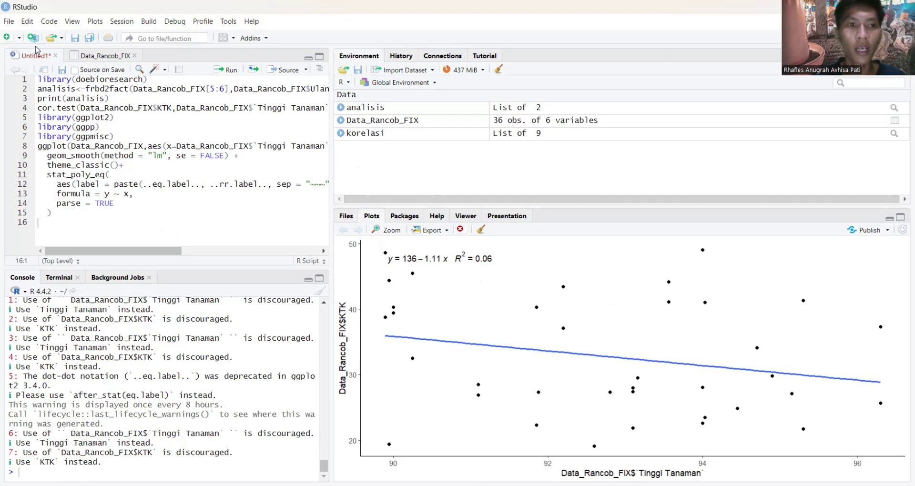
# Save the untitled R script as "tugas rancobb" in the RANCOB folder.
pyautogui.click(8, 24)
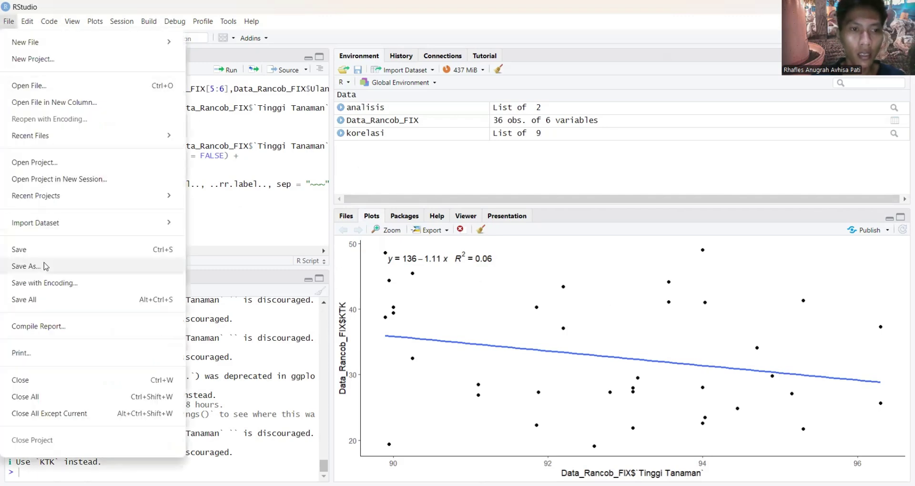
pyautogui.click(162, 261)
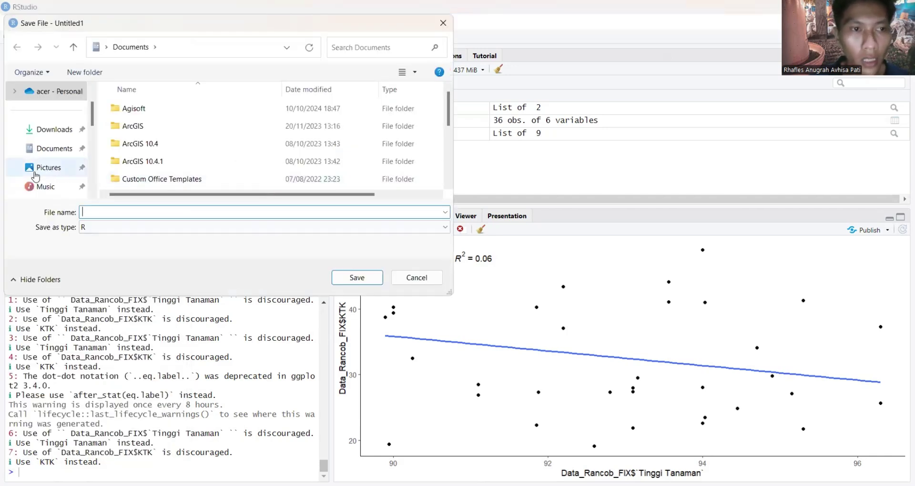
pyautogui.scroll(-3, 36, 171)
pyautogui.scroll(-3, 36, 171)
pyautogui.scroll(3, 36, 171)
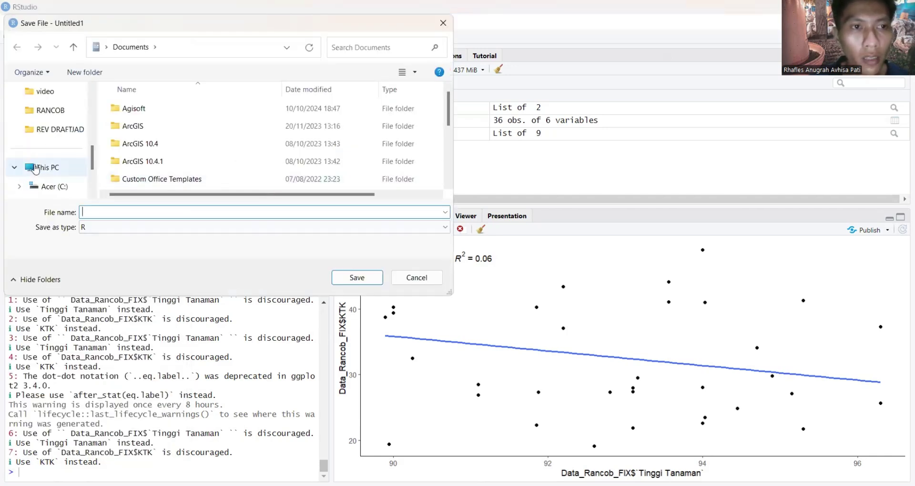
pyautogui.click(57, 111)
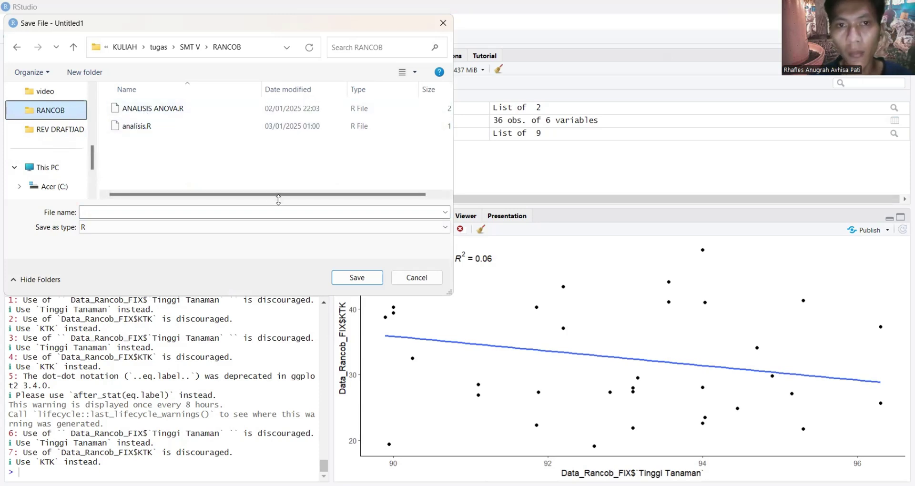
pyautogui.click(171, 213)
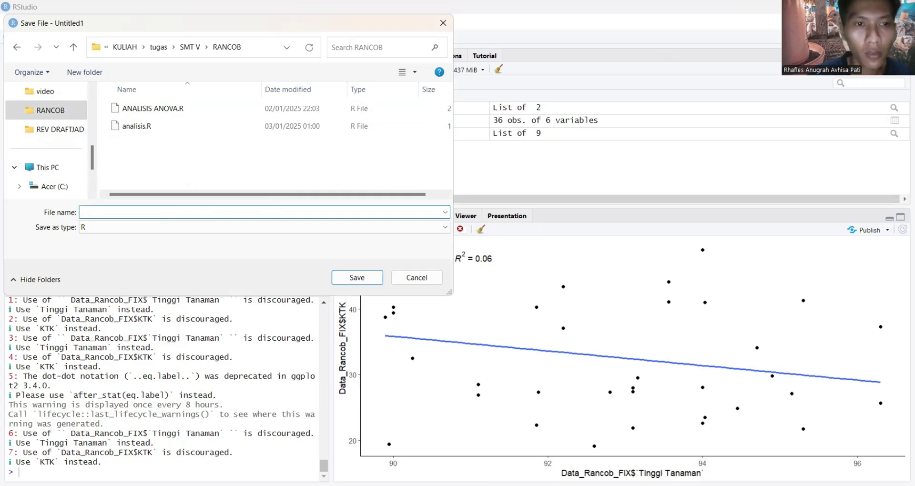
pyautogui.write('tugas')
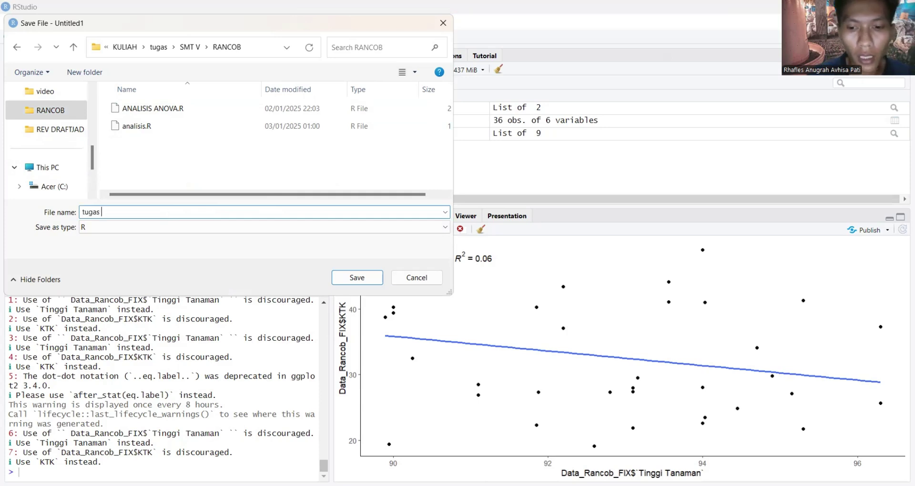
pyautogui.write(' rancob')
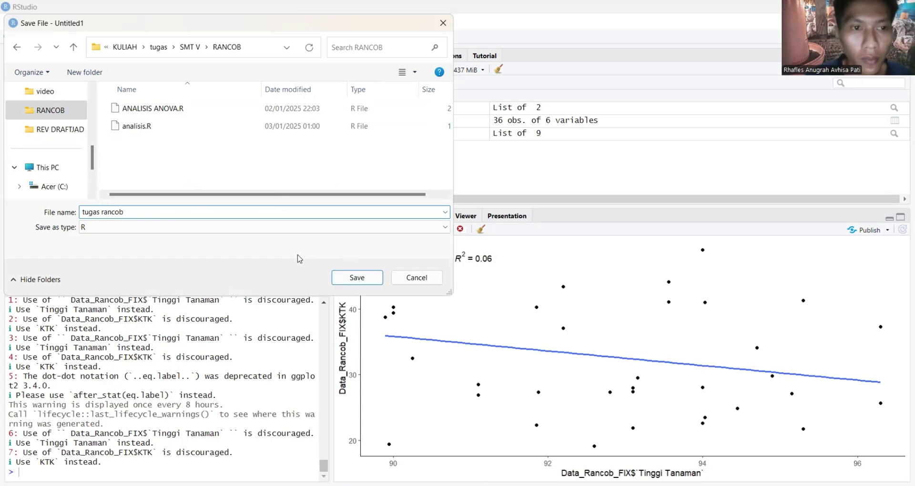
pyautogui.write('b')
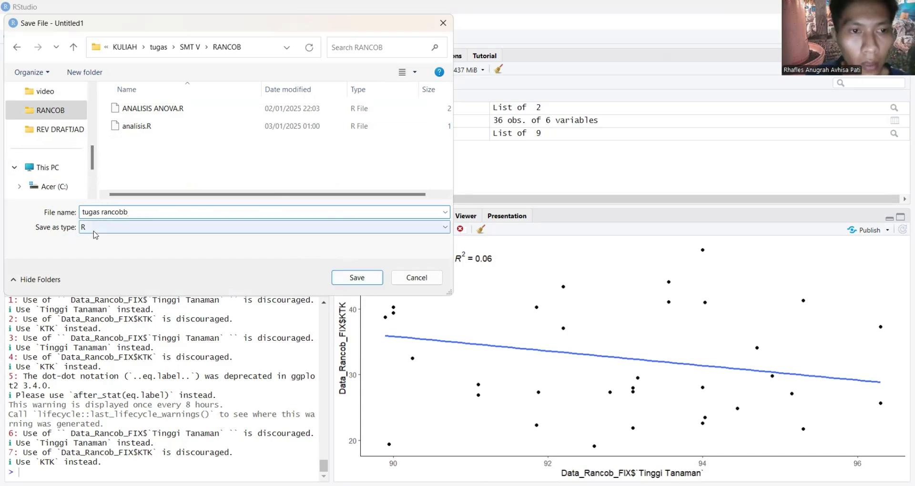
pyautogui.click(364, 279)
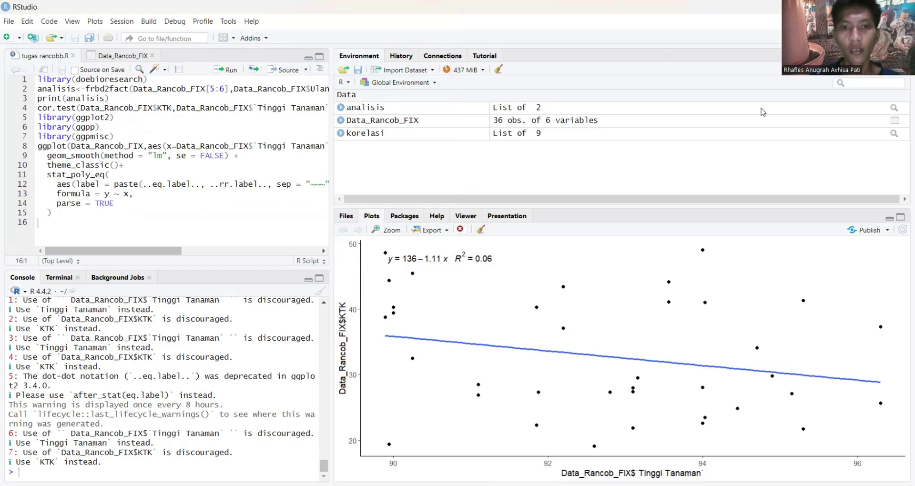
pyautogui.hotkey('ctrl', 'q')
pyautogui.click(449, 228)
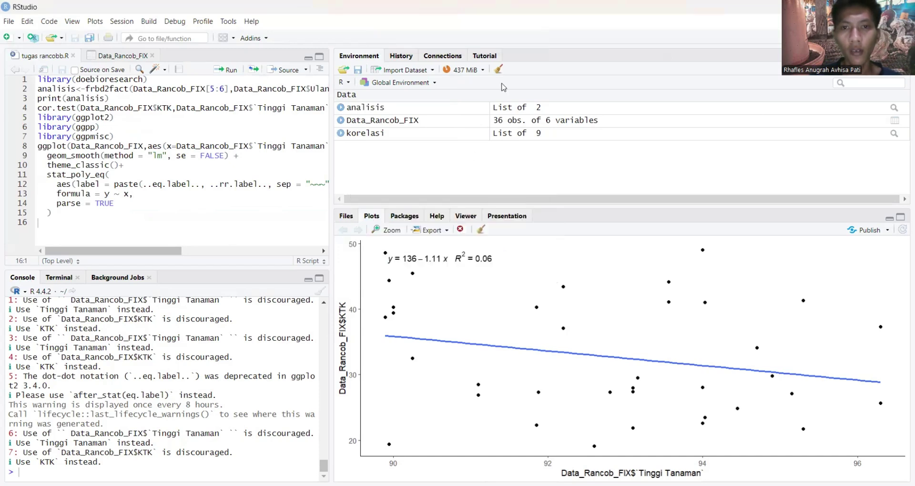